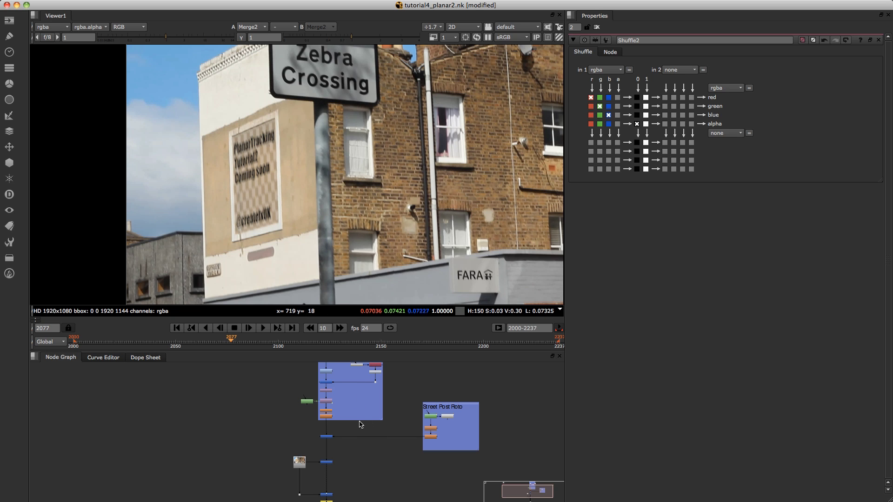
Step: View the VectorBlur1 output at the end of the text branch in the viewer
{"action": "scroll", "coordinate": [363, 424], "scroll_direction": "up", "scroll_amount": 8}
{"action": "middle_click_drag", "start_coordinate": [413, 409], "coordinate": [403, 437]}
{"action": "middle_click_drag", "start_coordinate": [261, 380], "coordinate": [304, 435]}
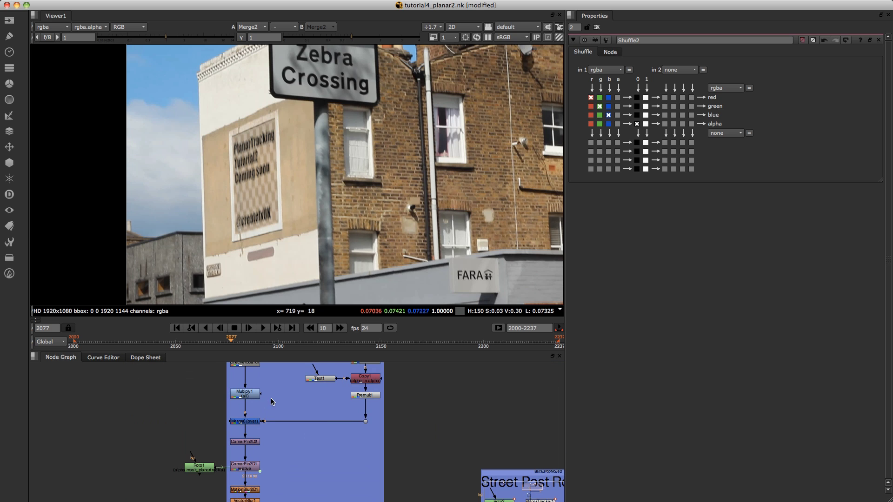
{"action": "middle_click_drag", "start_coordinate": [250, 381], "coordinate": [278, 296]}
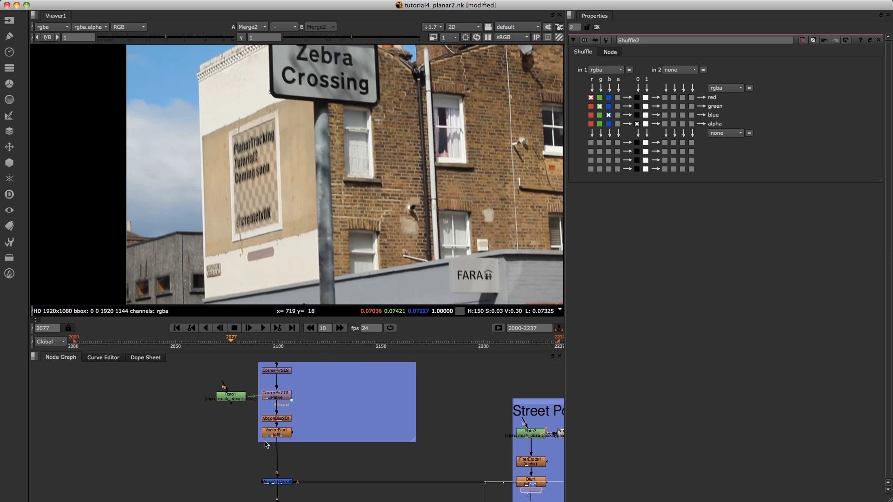
{"action": "left_click", "coordinate": [277, 433]}
{"action": "key", "text": "1"}
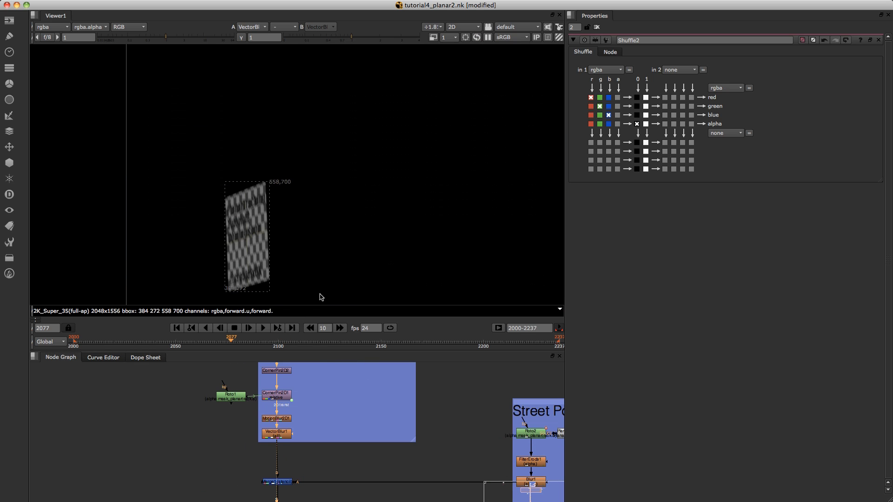
Step: View the Merge1 output, where the street post roto joins the text branch, at frame 2041
{"action": "scroll", "coordinate": [303, 418], "scroll_direction": "down", "scroll_amount": 3}
{"action": "left_click", "coordinate": [302, 427]}
{"action": "key", "text": "1"}
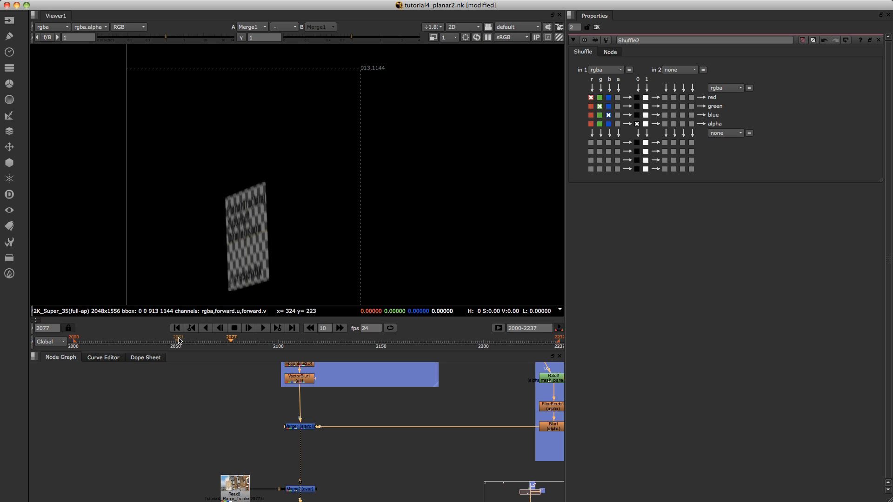
{"action": "left_click", "coordinate": [149, 341]}
{"action": "left_click", "coordinate": [157, 349]}
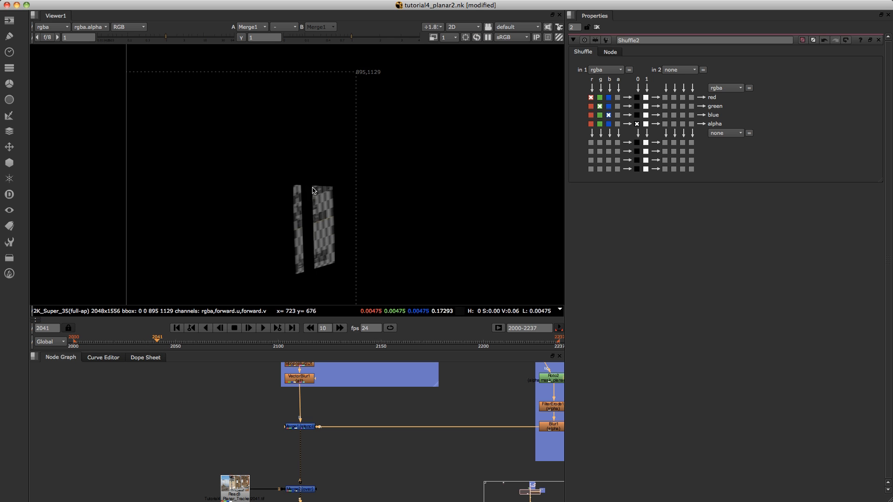
Step: View the Merge2 composite of the text over the street plate
{"action": "middle_click_drag", "start_coordinate": [301, 438], "coordinate": [304, 387]}
{"action": "left_click", "coordinate": [303, 437]}
{"action": "key", "text": "1"}
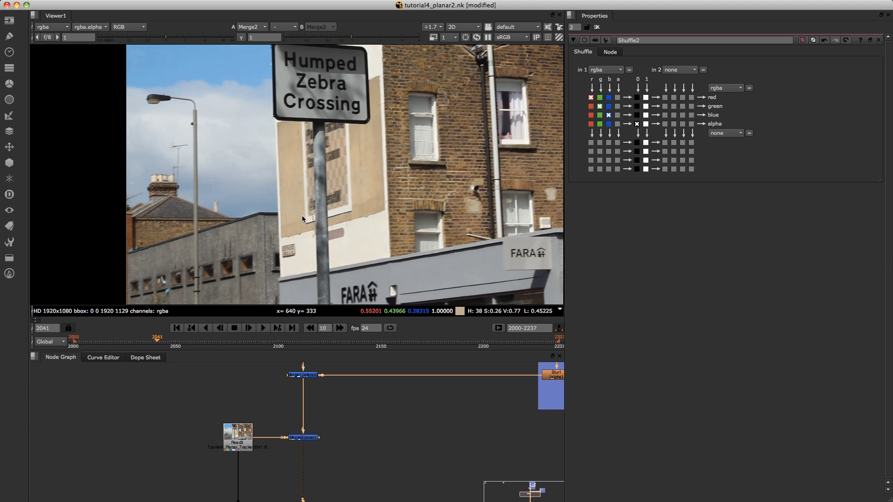
Step: Locate the separate Read4 plate in the node graph and view Read4 and its Shuffle2 output in turn
{"action": "scroll", "coordinate": [320, 409], "scroll_direction": "down", "scroll_amount": 1}
{"action": "scroll", "coordinate": [326, 424], "scroll_direction": "down", "scroll_amount": 2}
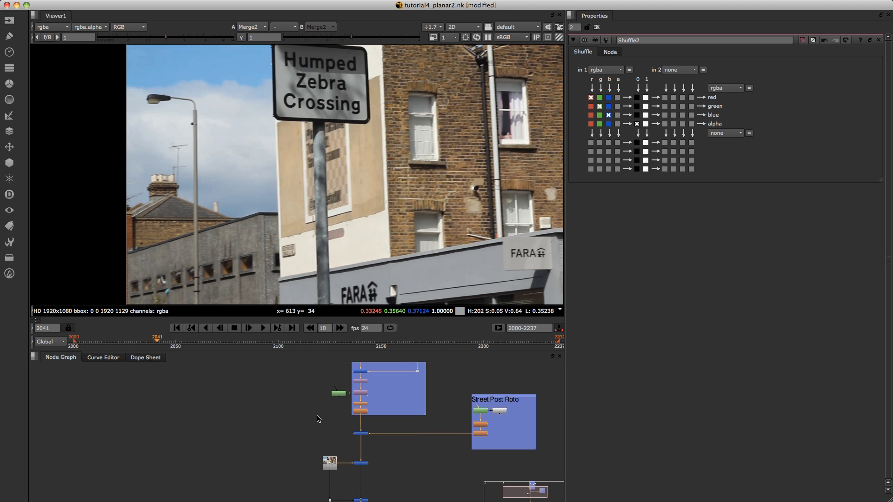
{"action": "scroll", "coordinate": [321, 414], "scroll_direction": "up", "scroll_amount": 3}
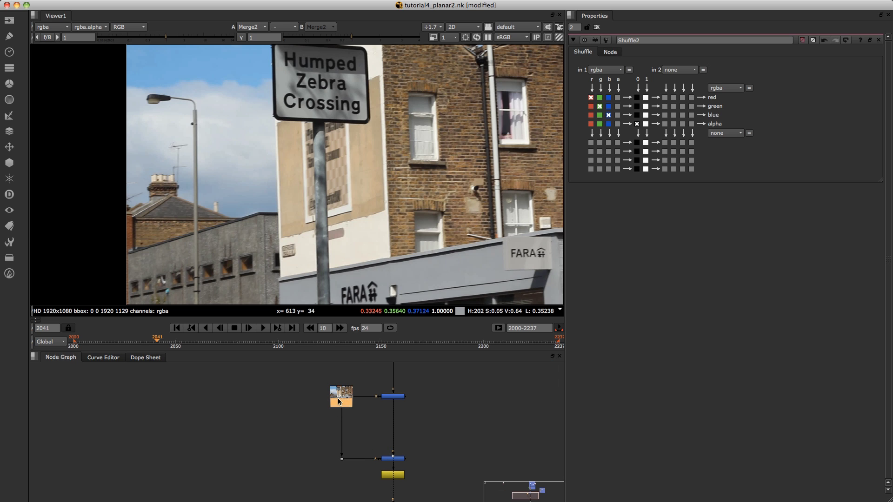
{"action": "scroll", "coordinate": [289, 395], "scroll_direction": "down", "scroll_amount": 3}
{"action": "scroll", "coordinate": [243, 413], "scroll_direction": "up", "scroll_amount": 2}
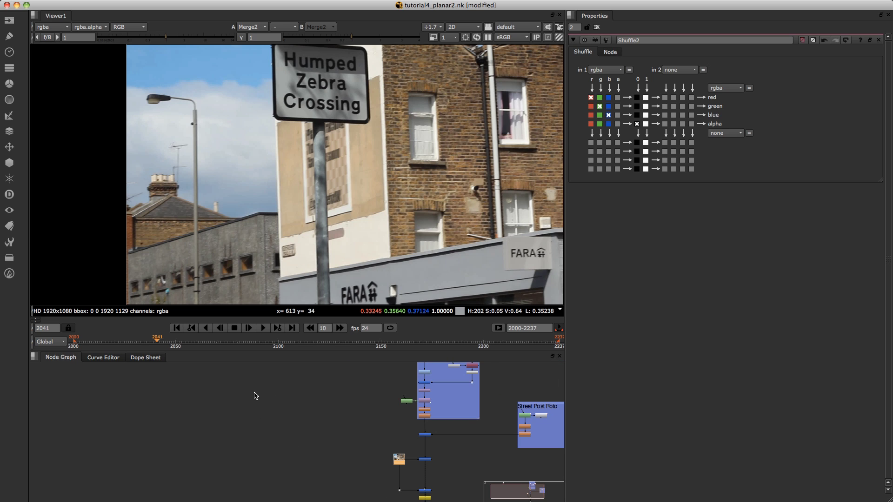
{"action": "middle_click_drag", "start_coordinate": [175, 381], "coordinate": [352, 404]}
{"action": "scroll", "coordinate": [353, 404], "scroll_direction": "up", "scroll_amount": 4}
{"action": "left_click", "coordinate": [319, 393]}
{"action": "key", "text": "1"}
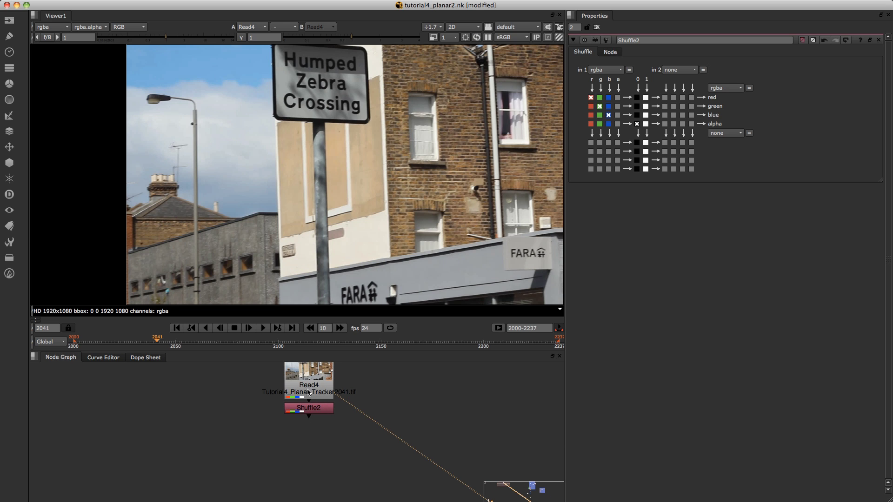
{"action": "left_click", "coordinate": [320, 411]}
{"action": "key", "text": "1"}
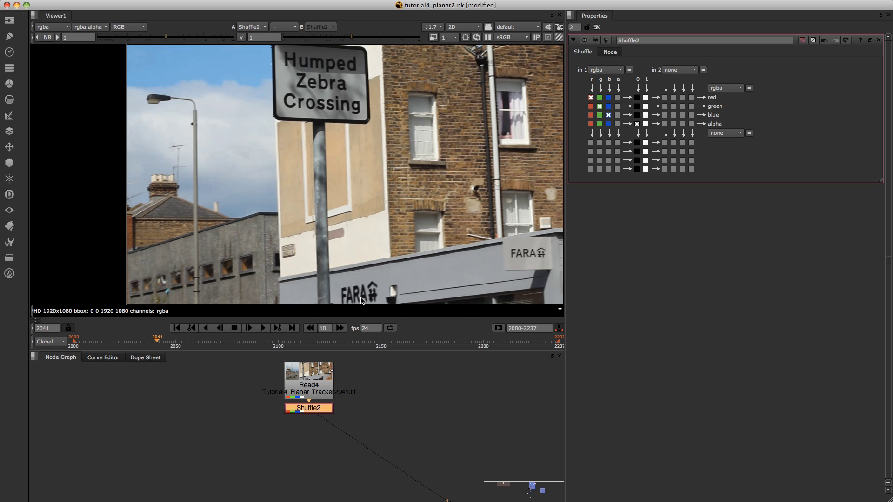
Step: Compare the alpha channels of Read4 and Shuffle2, and return the viewer to RGB
{"action": "left_click", "coordinate": [617, 125]}
{"action": "left_click", "coordinate": [302, 373]}
{"action": "key", "text": "1"}
{"action": "key", "text": "a"}
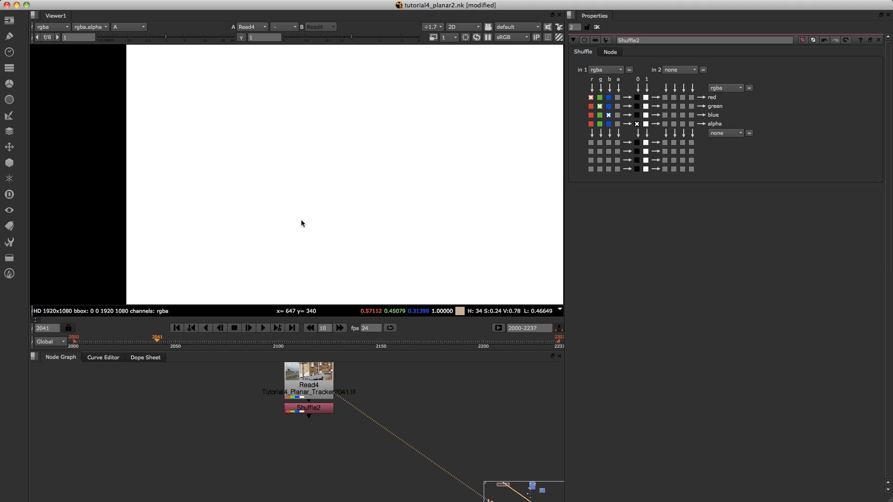
{"action": "left_click", "coordinate": [314, 408]}
{"action": "key", "text": "1"}
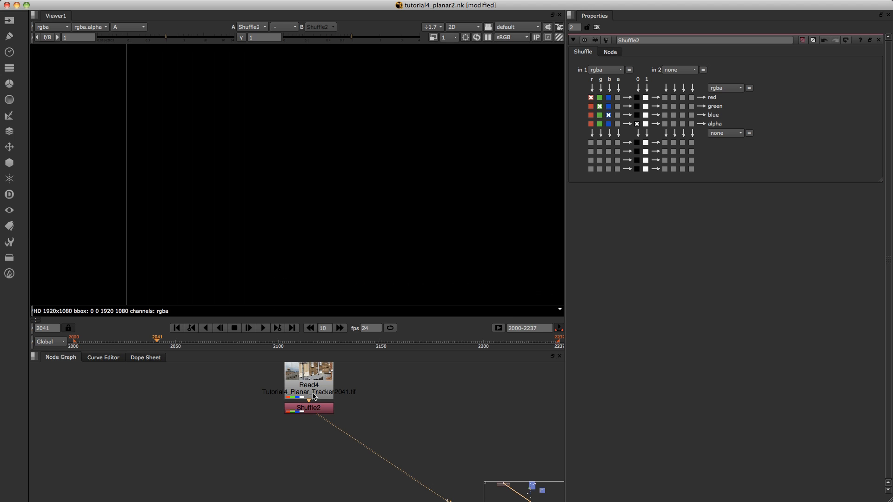
{"action": "key", "text": "a"}
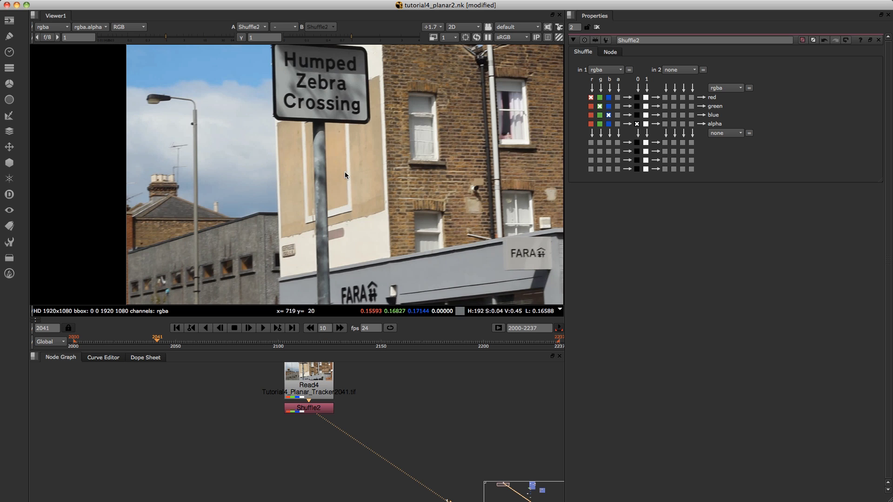
Step: Add a PlanarTracker to the node graph below Shuffle2
{"action": "scroll", "coordinate": [344, 175], "scroll_direction": "down", "scroll_amount": 2}
{"action": "key", "text": "Tab"}
{"action": "type", "text": "pla"}
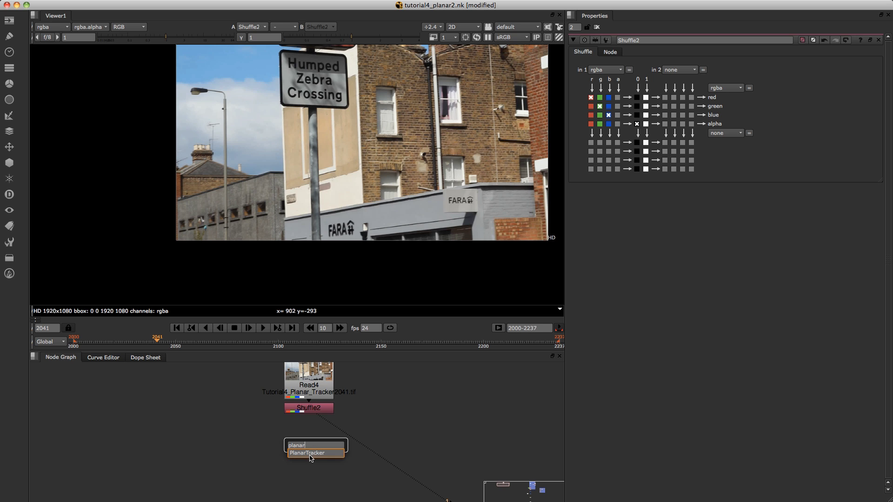
{"action": "left_click", "coordinate": [311, 453]}
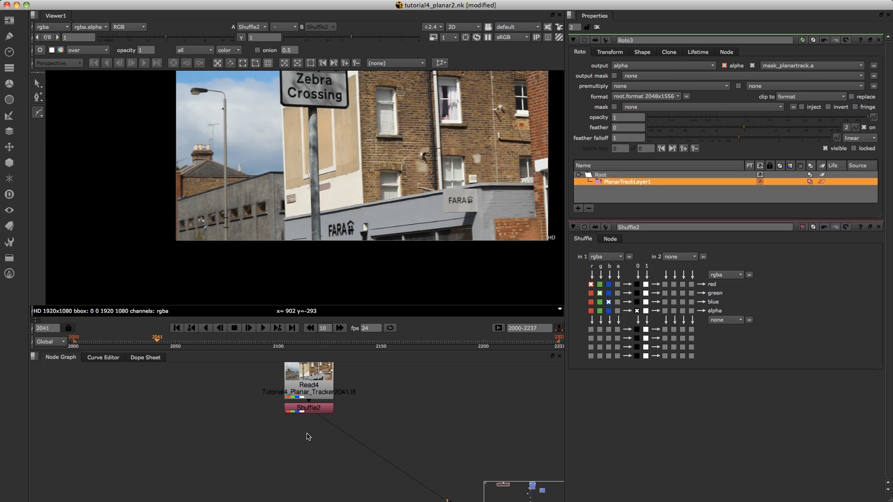
Step: Reposition the Read4 and Shuffle2 nodes together and connect the bg input of Roto3 to Shuffle2
{"action": "middle_click_drag", "start_coordinate": [311, 391], "coordinate": [287, 437]}
{"action": "left_click_drag", "start_coordinate": [336, 380], "coordinate": [218, 480]}
{"action": "left_click_drag", "start_coordinate": [304, 453], "coordinate": [300, 426]}
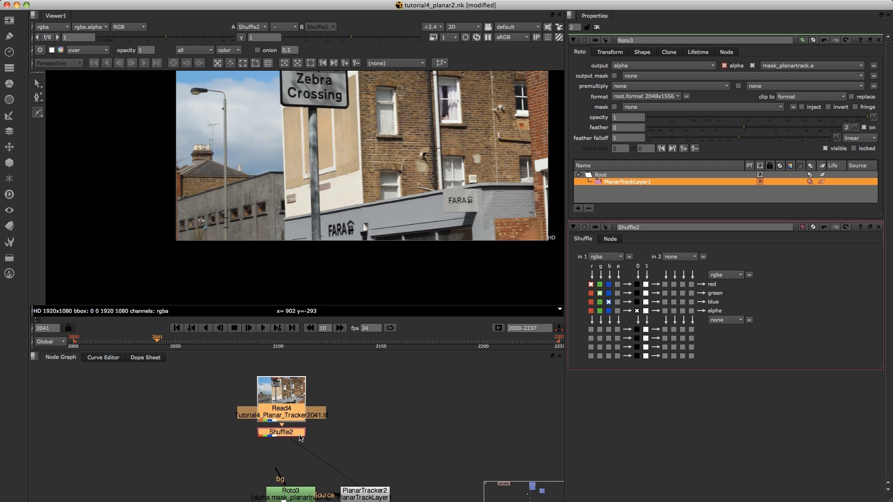
{"action": "left_click_drag", "start_coordinate": [281, 479], "coordinate": [311, 430]}
{"action": "left_click", "coordinate": [300, 496]}
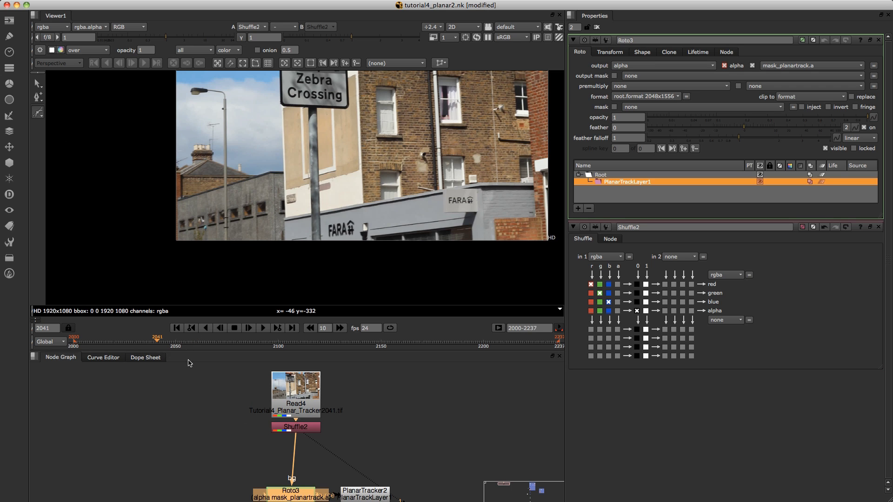
Step: At frame 2050, start a Bezier shape along the post's left edge, from below the image up to the sign's underside
{"action": "left_click", "coordinate": [175, 346]}
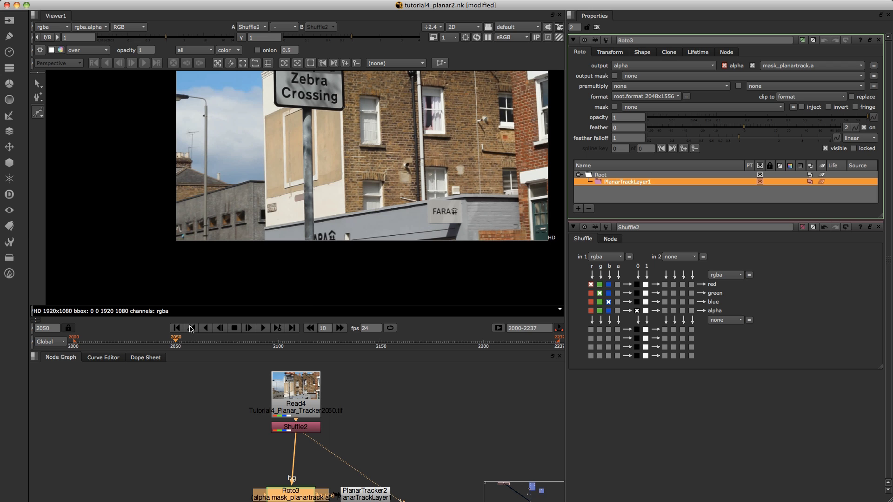
{"action": "middle_click_drag", "start_coordinate": [293, 250], "coordinate": [280, 296]}
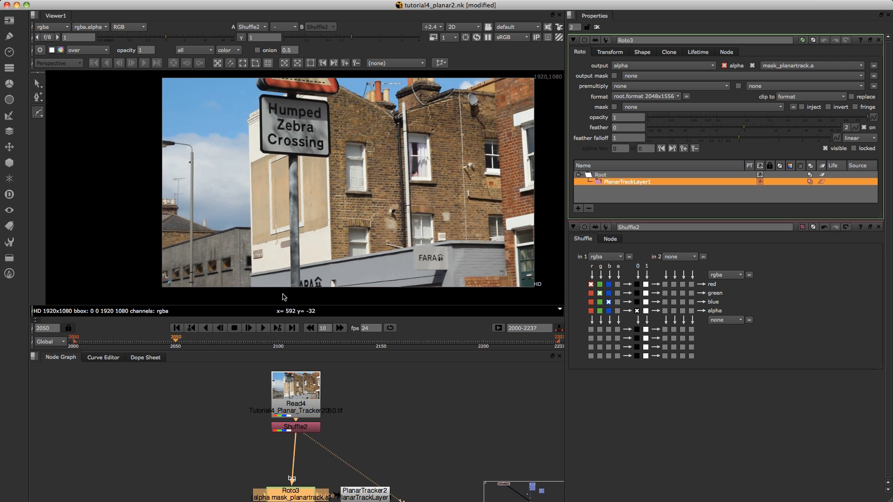
{"action": "scroll", "coordinate": [279, 296], "scroll_direction": "up", "scroll_amount": 3}
{"action": "left_click", "coordinate": [309, 291]}
{"action": "middle_click_drag", "start_coordinate": [290, 66], "coordinate": [289, 206]}
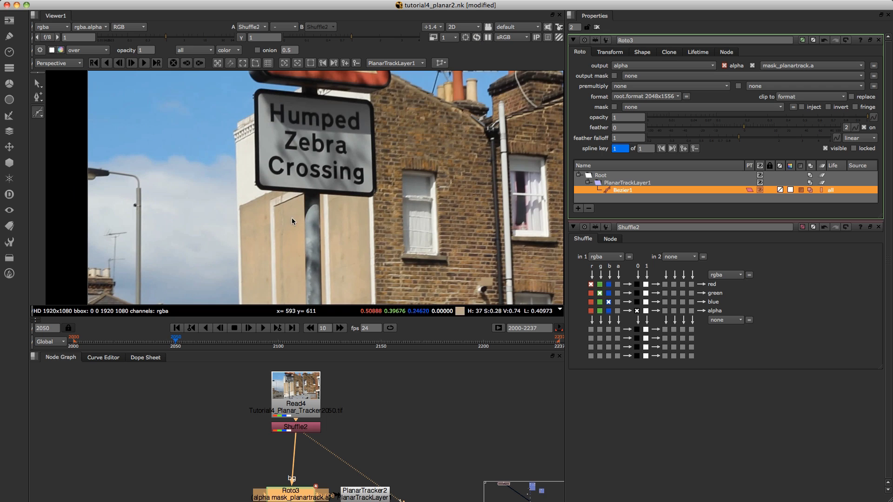
{"action": "left_click", "coordinate": [302, 198]}
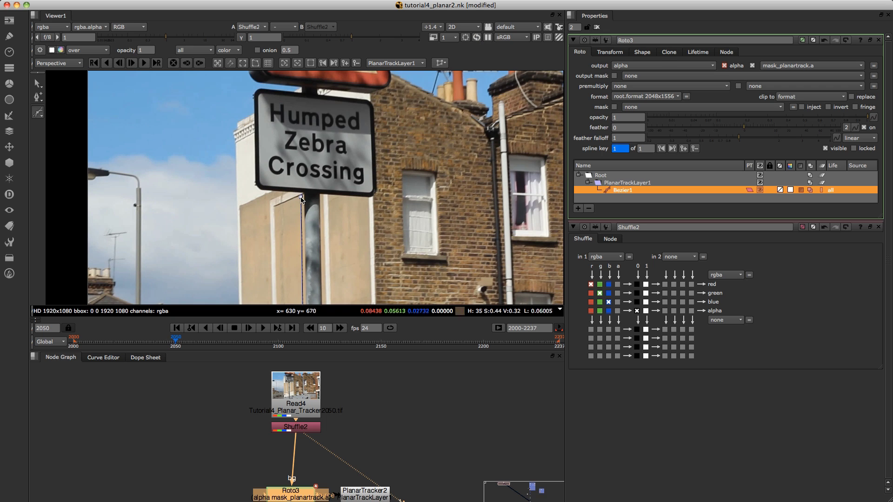
Step: Continue the Bezier shape around the corners of the Humped Zebra Crossing sign, just outside its border
{"action": "left_click", "coordinate": [258, 192]}
{"action": "left_click_drag", "start_coordinate": [249, 183], "coordinate": [251, 178]}
{"action": "left_click_drag", "start_coordinate": [252, 88], "coordinate": [259, 85]}
{"action": "left_click_drag", "start_coordinate": [372, 99], "coordinate": [379, 103]}
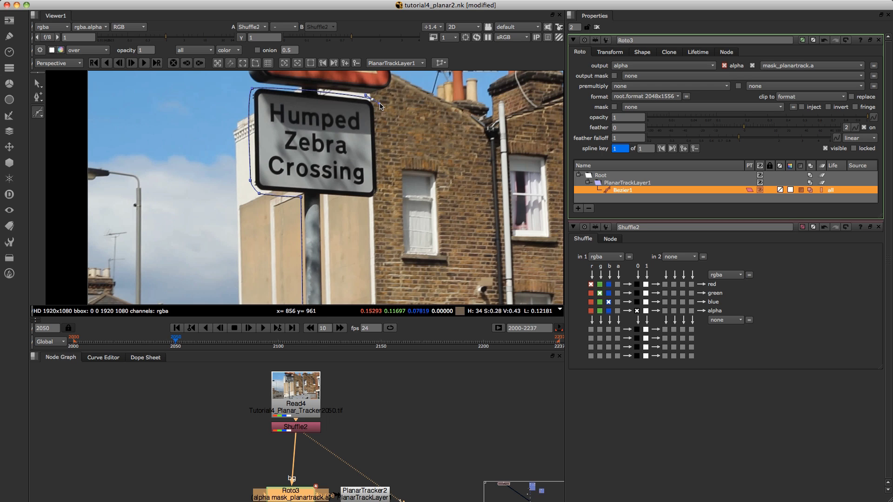
{"action": "left_click_drag", "start_coordinate": [377, 198], "coordinate": [367, 199]}
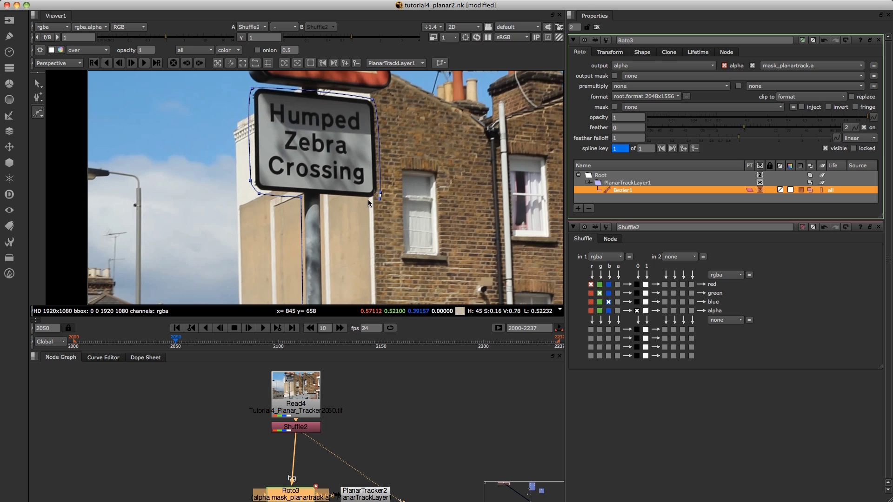
Step: Bring the Bezier shape down the post's right edge to below the image and close it at its first point
{"action": "middle_click_drag", "start_coordinate": [322, 228], "coordinate": [311, 203]}
{"action": "middle_click_drag", "start_coordinate": [336, 254], "coordinate": [345, 110]}
{"action": "scroll", "coordinate": [327, 256], "scroll_direction": "down", "scroll_amount": 3}
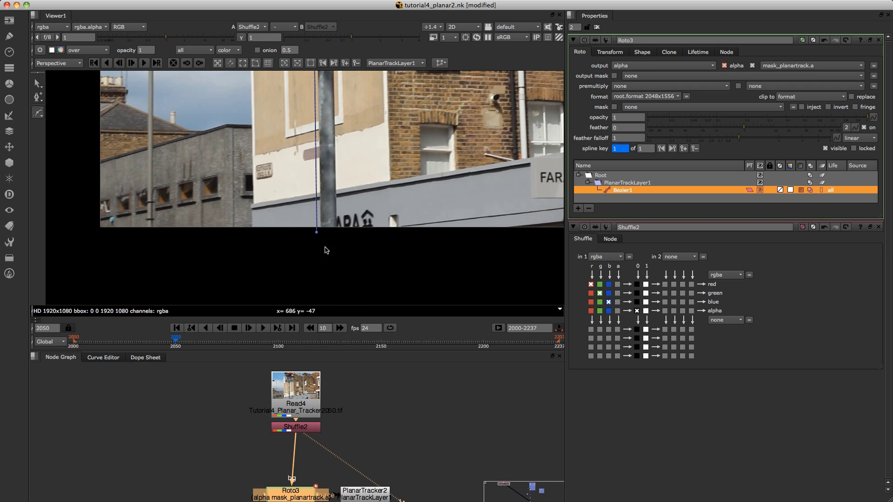
{"action": "left_click", "coordinate": [339, 233]}
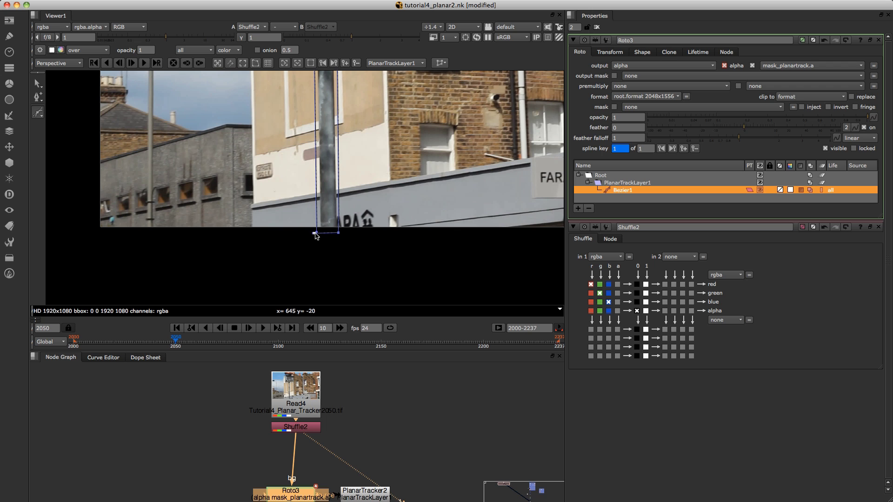
{"action": "left_click", "coordinate": [316, 232]}
{"action": "scroll", "coordinate": [308, 223], "scroll_direction": "down", "scroll_amount": 4}
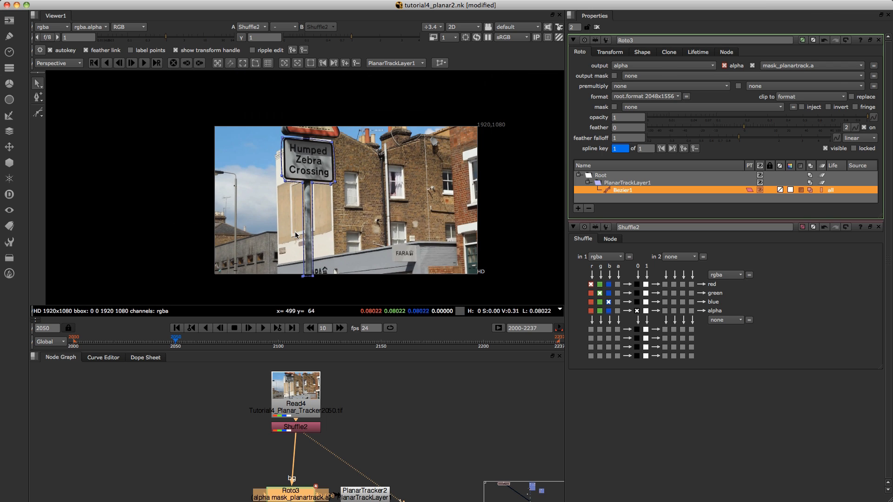
{"action": "scroll", "coordinate": [308, 223], "scroll_direction": "up", "scroll_amount": 1}
{"action": "middle_click_drag", "start_coordinate": [308, 224], "coordinate": [278, 234]}
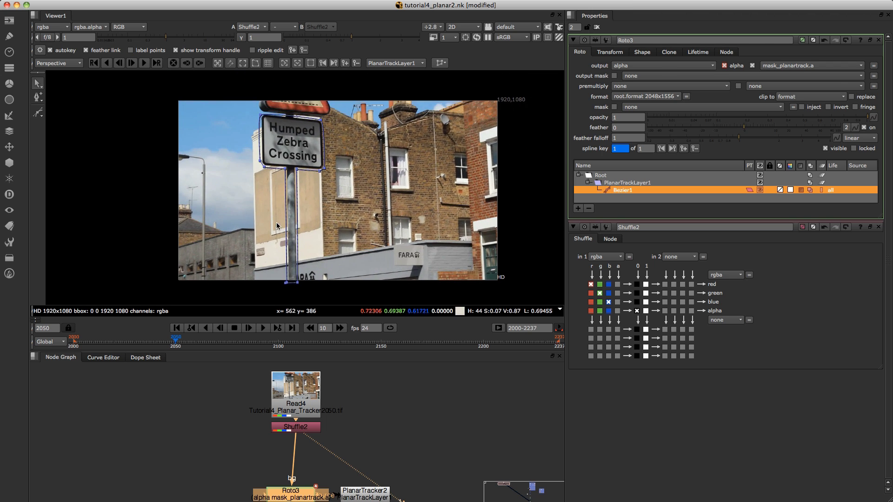
Step: Track the sign and post shape backward from frame 2050 to frame 2000, and return to frame 2050
{"action": "left_click", "coordinate": [107, 65]}
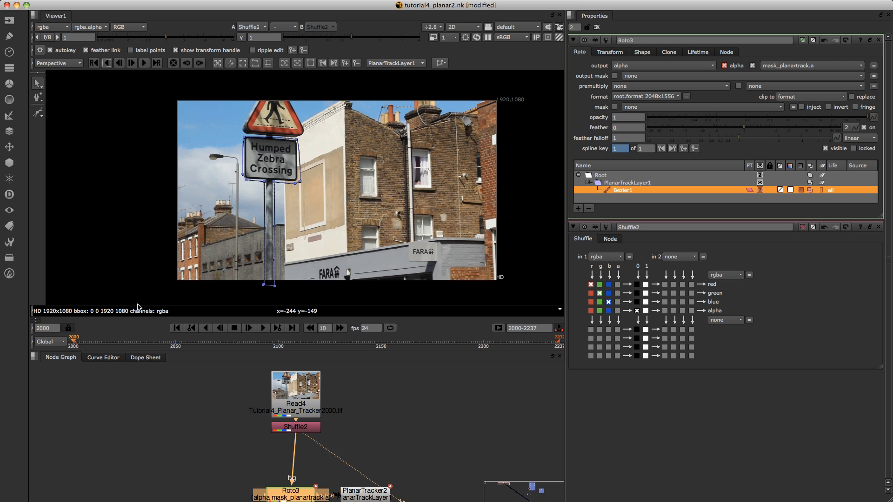
{"action": "left_click_drag", "start_coordinate": [77, 343], "coordinate": [176, 349]}
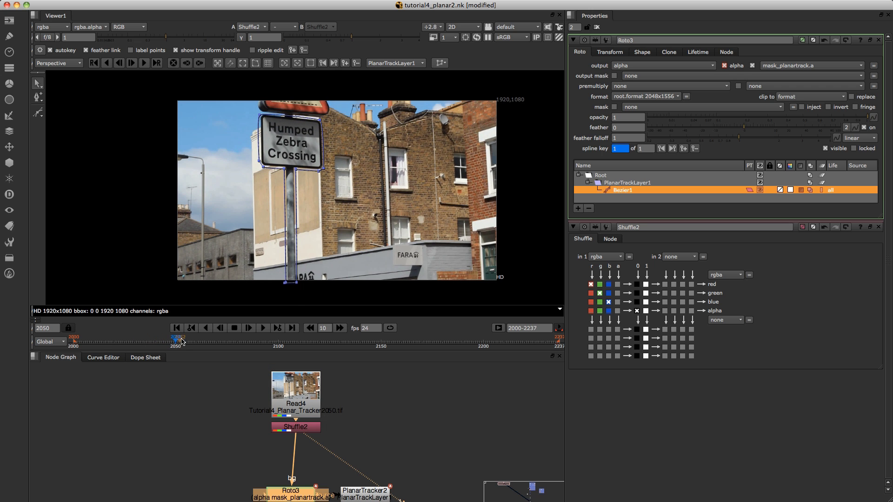
Step: Track the shape forward from frame 2050, cancel the tracking at frame 2095, and go back to frame 2050
{"action": "left_click", "coordinate": [144, 64]}
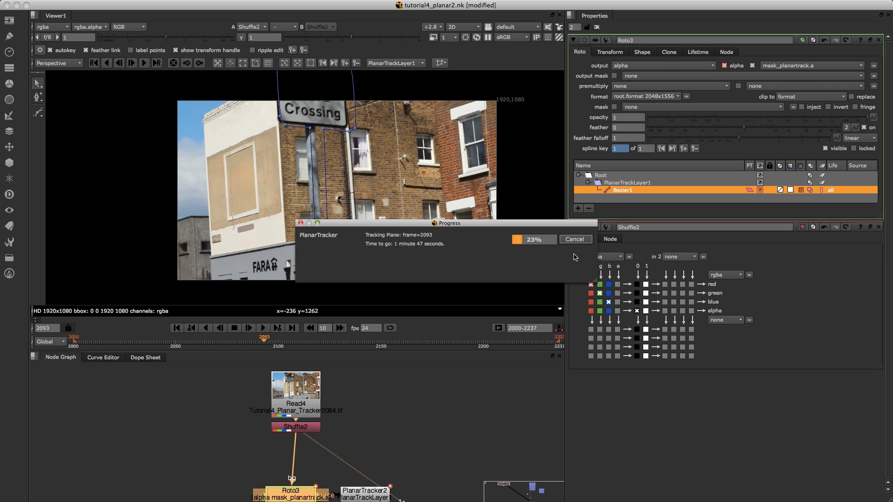
{"action": "left_click", "coordinate": [575, 240]}
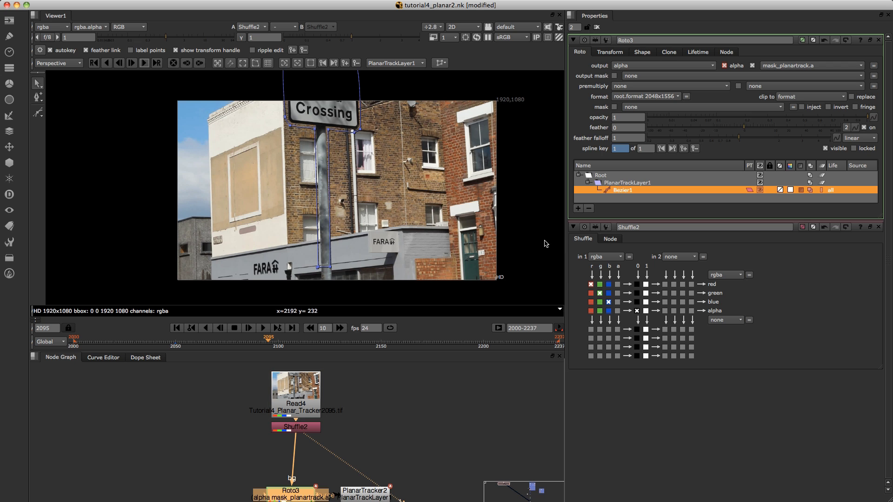
{"action": "left_click_drag", "start_coordinate": [270, 345], "coordinate": [177, 350]}
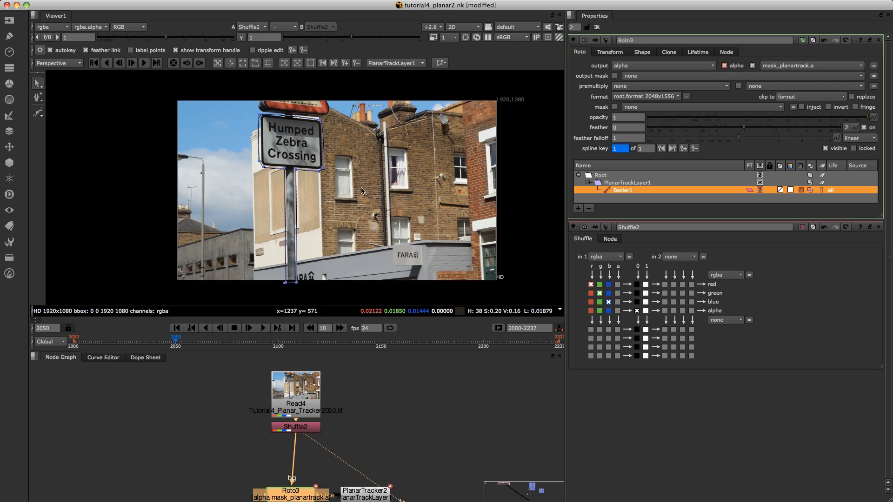
Step: Rename the planar track layer that holds the sign shape as StreetSign
{"action": "scroll", "coordinate": [297, 461], "scroll_direction": "down", "scroll_amount": 3}
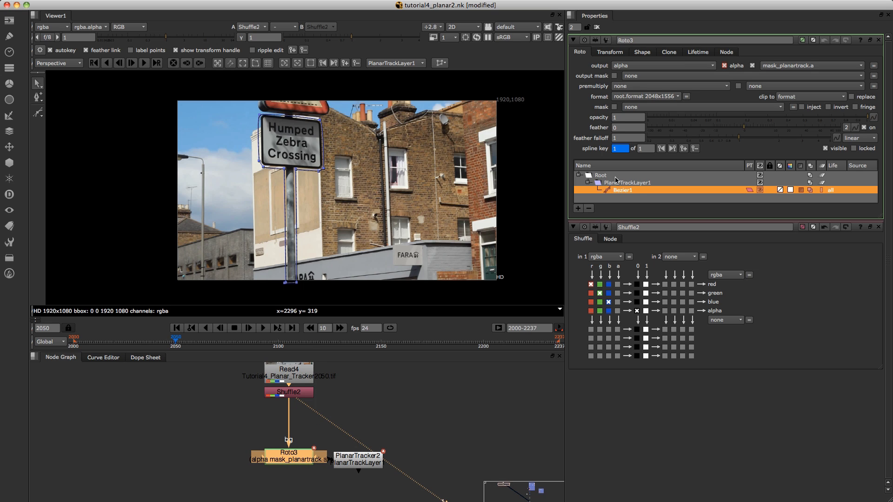
{"action": "double_click", "coordinate": [637, 182]}
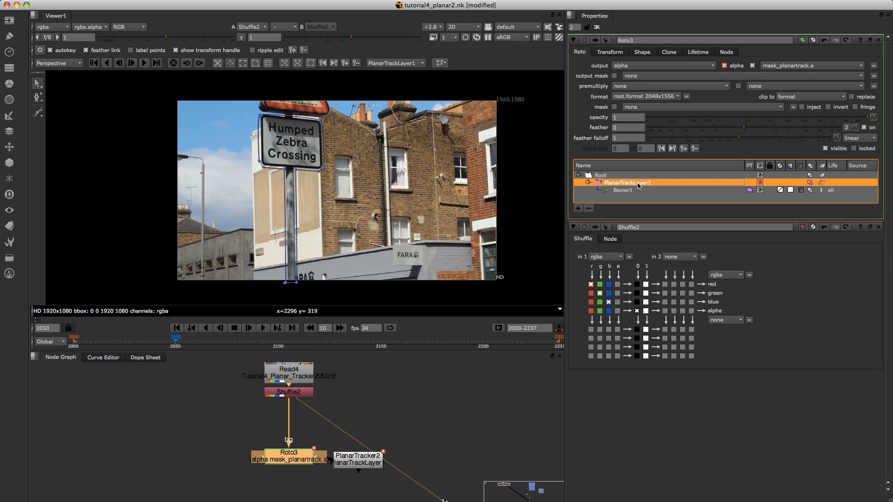
{"action": "type", "text": "StreetSign"}
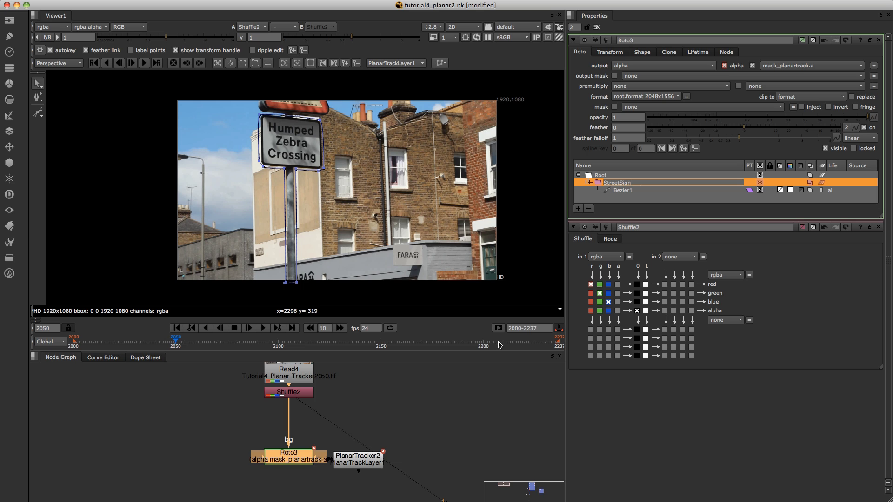
{"action": "left_click", "coordinate": [459, 410]}
Step: Tighten the Bezier shape at the post's upper left junction and around the lower-left corner of the Humped Zebra Crossing sign at frame 2050
{"action": "left_click", "coordinate": [623, 191]}
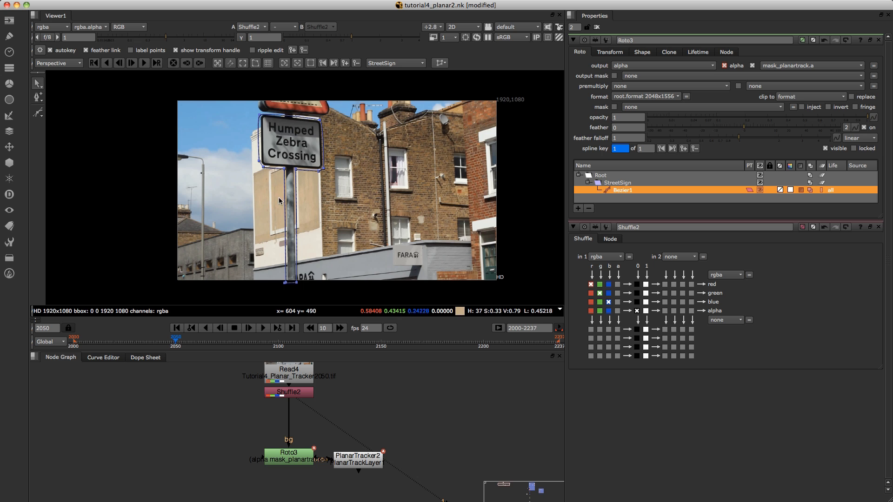
{"action": "scroll", "coordinate": [287, 176], "scroll_direction": "up", "scroll_amount": 8}
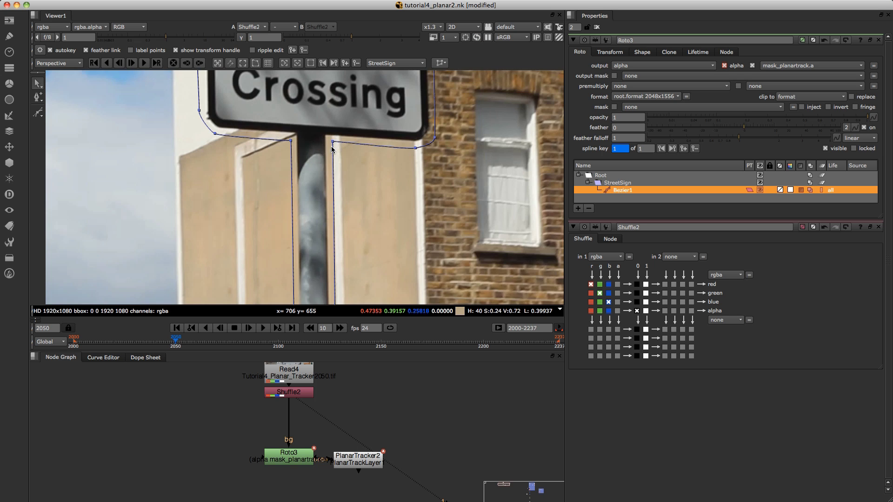
{"action": "left_click_drag", "start_coordinate": [309, 141], "coordinate": [319, 129]}
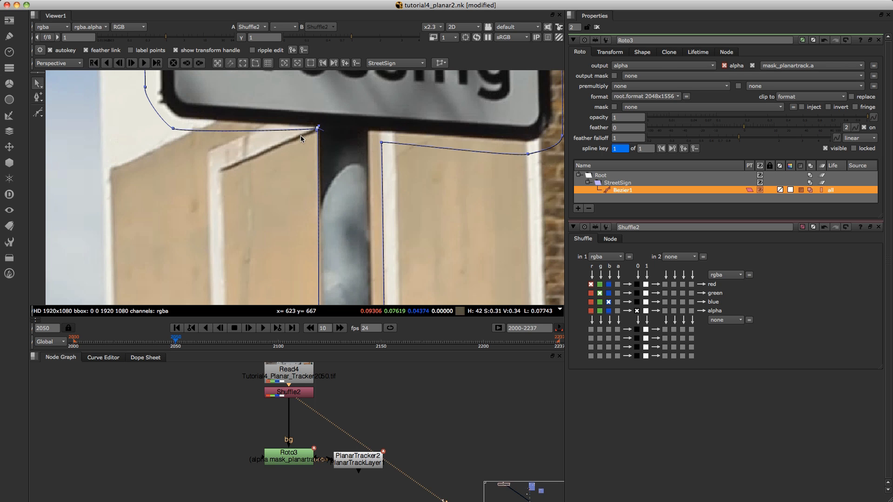
{"action": "scroll", "coordinate": [200, 195], "scroll_direction": "down", "scroll_amount": 3}
{"action": "left_click_drag", "start_coordinate": [214, 196], "coordinate": [204, 156]}
{"action": "middle_click_drag", "start_coordinate": [197, 76], "coordinate": [160, 198]}
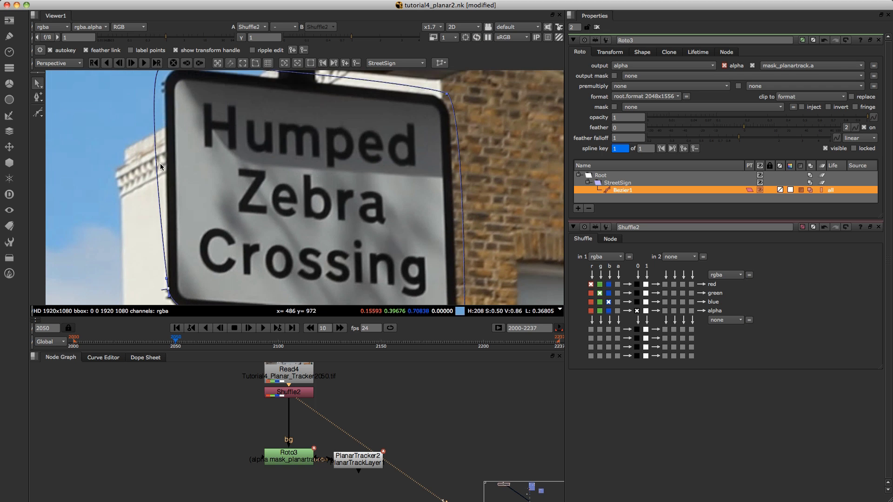
Step: Fit the shape tightly against the sign's upper-left corner and along its left edge
{"action": "middle_click_drag", "start_coordinate": [147, 74], "coordinate": [153, 155]}
{"action": "mouse_move", "coordinate": [174, 149]}
{"action": "left_mouse_down"}
{"action": "mouse_move", "coordinate": [185, 154]}
{"action": "mouse_move", "coordinate": [171, 166]}
{"action": "left_mouse_up"}
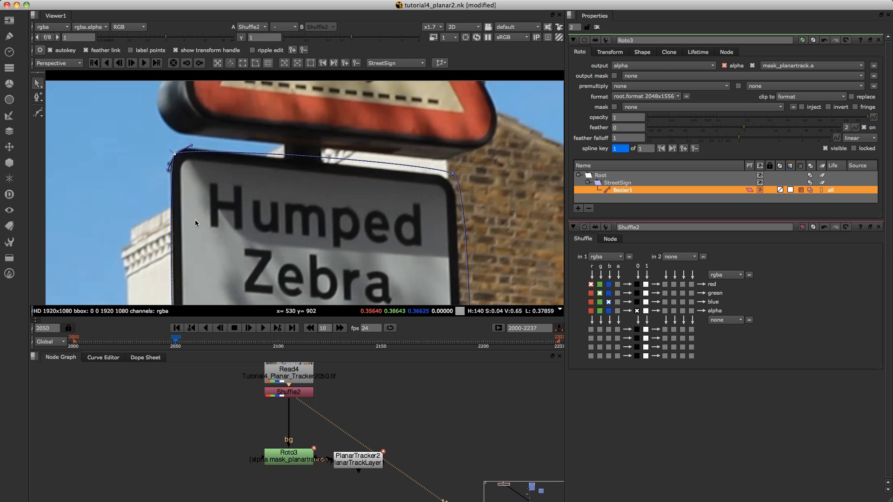
{"action": "middle_click_drag", "start_coordinate": [193, 219], "coordinate": [199, 166]}
{"action": "middle_click_drag", "start_coordinate": [197, 244], "coordinate": [197, 243]}
{"action": "left_click", "coordinate": [180, 270]}
{"action": "left_click_drag", "start_coordinate": [182, 258], "coordinate": [181, 259]}
{"action": "middle_click_drag", "start_coordinate": [253, 210], "coordinate": [146, 245]}
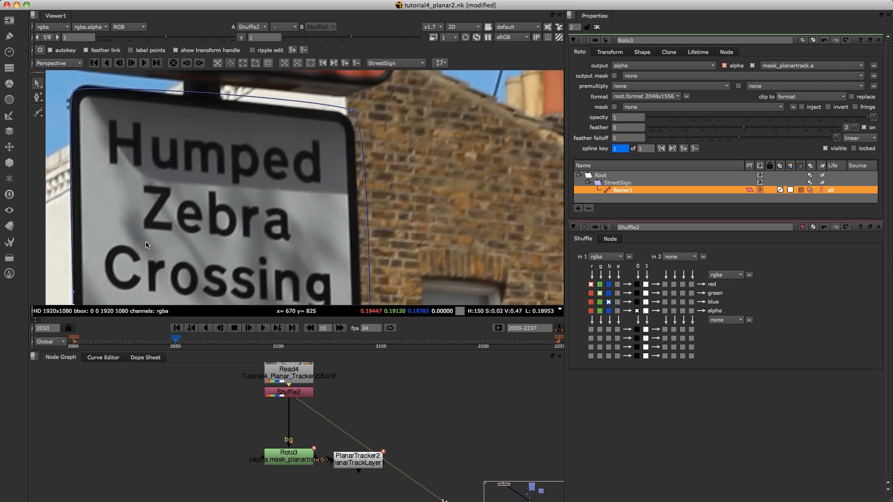
Step: Pull the shape's points in against the sign's upper-right and lower-right corners
{"action": "middle_click_drag", "start_coordinate": [359, 116], "coordinate": [303, 134]}
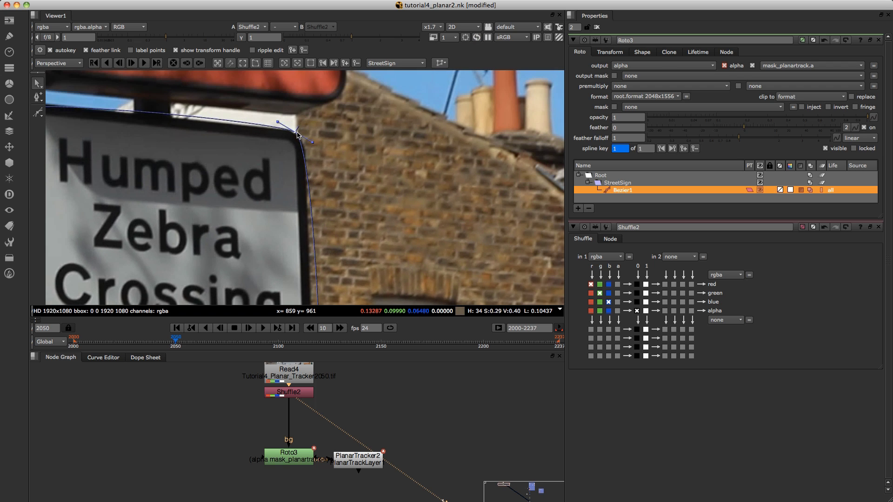
{"action": "middle_click_drag", "start_coordinate": [286, 214], "coordinate": [325, 112]}
{"action": "middle_click_drag", "start_coordinate": [350, 205], "coordinate": [345, 183]}
{"action": "left_click_drag", "start_coordinate": [349, 223], "coordinate": [324, 225]}
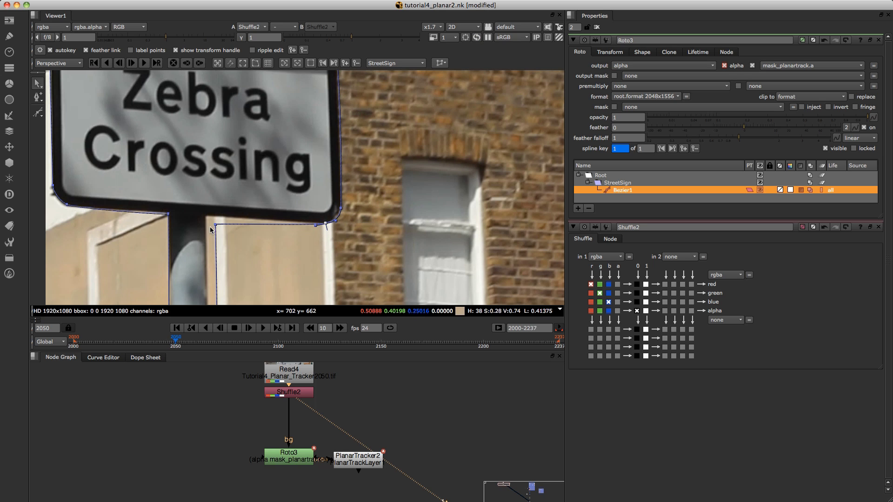
Step: Move the point where the post's right side meets the sign and the bottom points inward to fit the post's edges
{"action": "left_click_drag", "start_coordinate": [214, 226], "coordinate": [206, 219]}
{"action": "mouse_move", "coordinate": [233, 297]}
{"action": "middle_mouse_down"}
{"action": "mouse_move", "coordinate": [258, 160]}
{"action": "mouse_move", "coordinate": [296, 155]}
{"action": "middle_mouse_up"}
{"action": "middle_click_drag", "start_coordinate": [280, 300], "coordinate": [291, 144]}
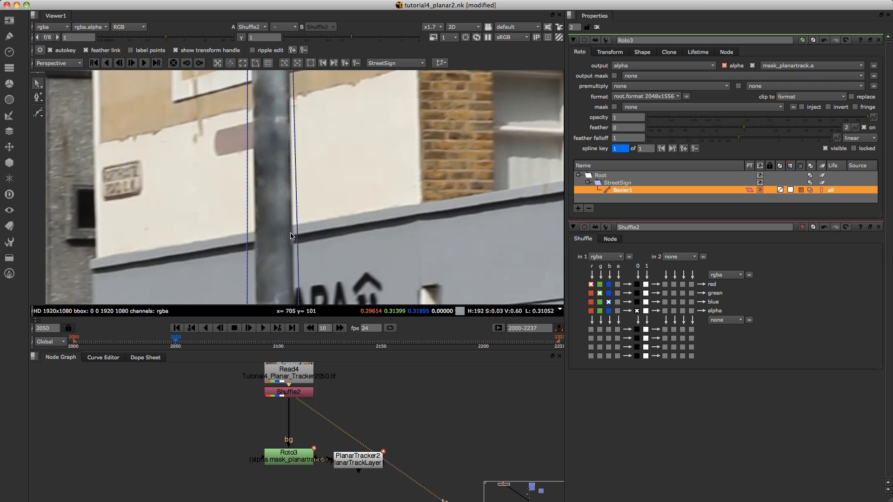
{"action": "middle_click_drag", "start_coordinate": [290, 236], "coordinate": [289, 226]}
{"action": "left_click_drag", "start_coordinate": [298, 231], "coordinate": [254, 229]}
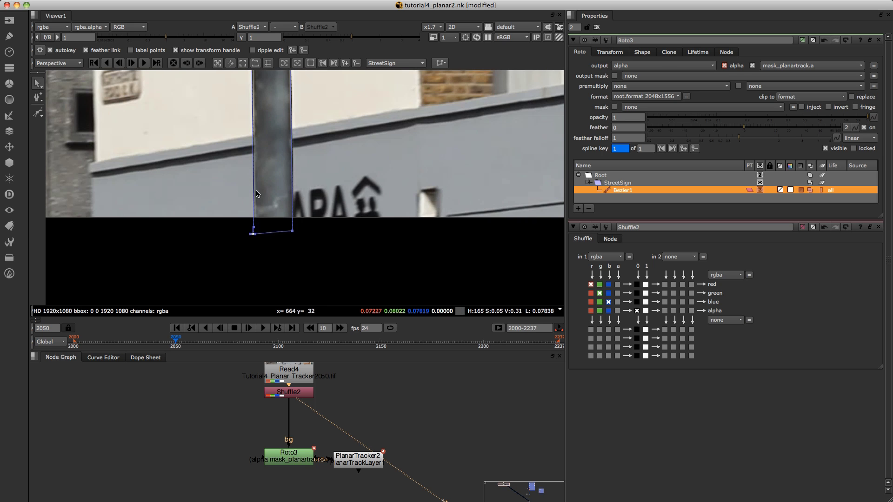
Step: Compare how the shape's lower end covers the post at frames 2050 and 2026
{"action": "scroll", "coordinate": [244, 153], "scroll_direction": "down", "scroll_amount": 3}
{"action": "middle_click_drag", "start_coordinate": [245, 154], "coordinate": [244, 283]}
{"action": "middle_click_drag", "start_coordinate": [244, 77], "coordinate": [236, 190]}
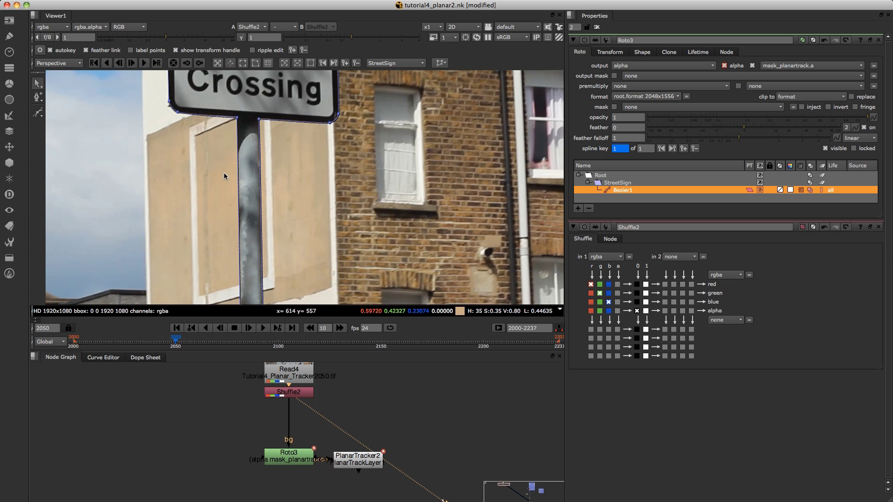
{"action": "left_click_drag", "start_coordinate": [174, 343], "coordinate": [126, 344]}
{"action": "middle_click_drag", "start_coordinate": [168, 177], "coordinate": [216, 95]}
{"action": "middle_click_drag", "start_coordinate": [166, 246], "coordinate": [216, 174], "text": "alt"}
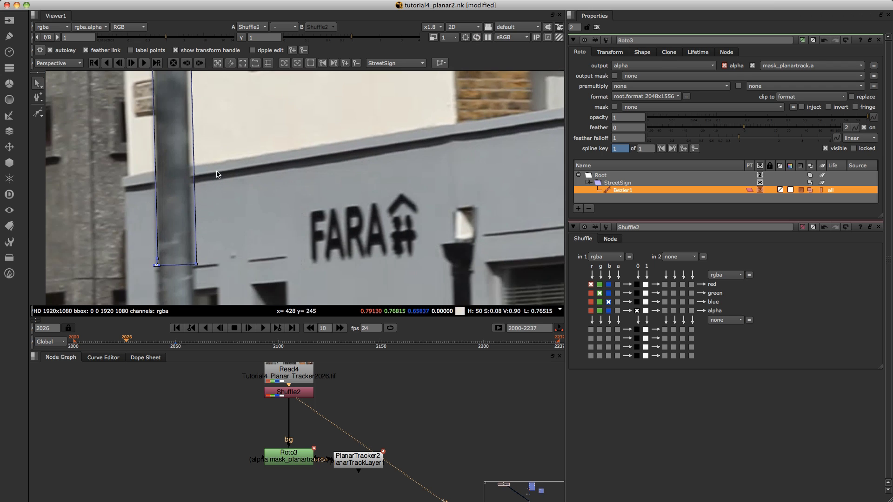
{"action": "middle_click_drag", "start_coordinate": [201, 269], "coordinate": [212, 242]}
{"action": "left_click", "coordinate": [212, 242]}
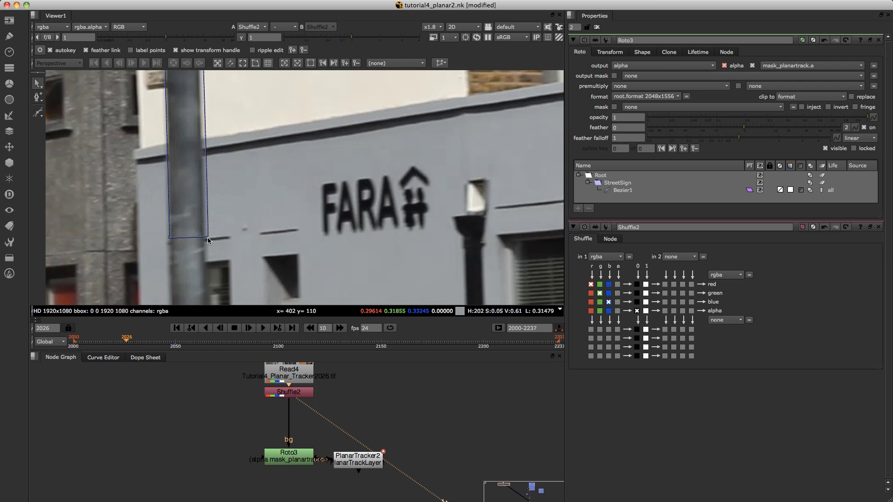
{"action": "left_click", "coordinate": [207, 237]}
{"action": "scroll", "coordinate": [204, 199], "scroll_direction": "down", "scroll_amount": 2}
{"action": "middle_click_drag", "start_coordinate": [204, 196], "coordinate": [222, 223]}
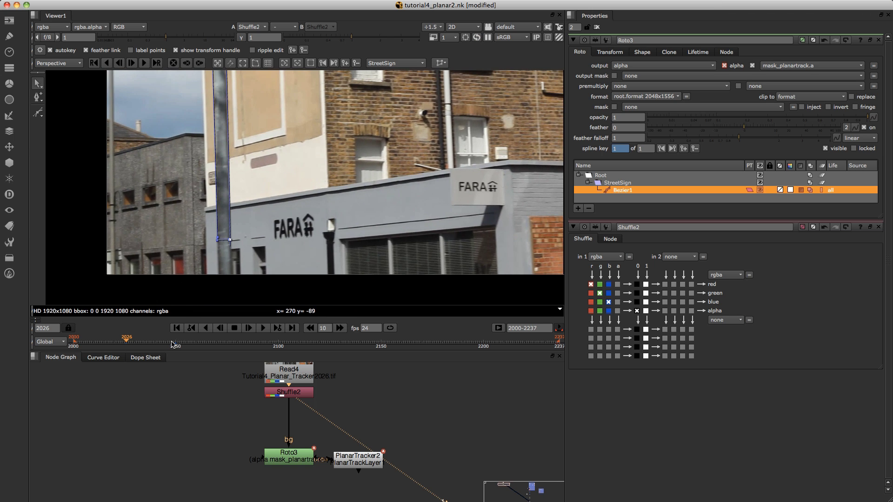
{"action": "left_click", "coordinate": [175, 345]}
{"action": "middle_click_drag", "start_coordinate": [339, 229], "coordinate": [259, 186]}
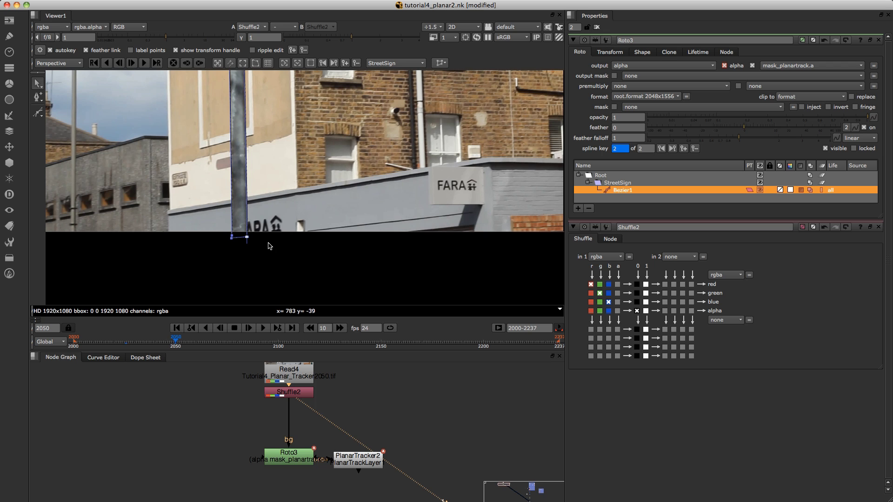
{"action": "left_click", "coordinate": [127, 347]}
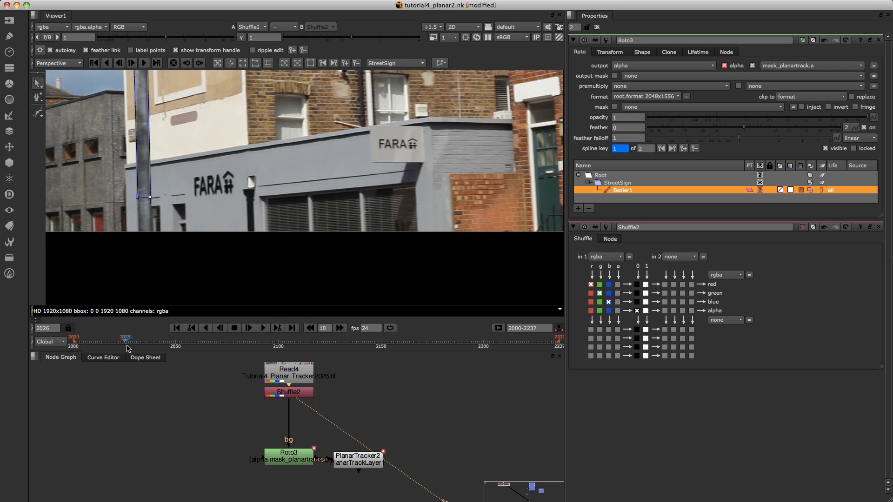
Step: At frame 2026, move the shape's two bottom points down the post to just below the image edge
{"action": "scroll", "coordinate": [140, 222], "scroll_direction": "up", "scroll_amount": 5}
{"action": "scroll", "coordinate": [143, 111], "scroll_direction": "down", "scroll_amount": 2}
{"action": "left_click", "coordinate": [136, 103]}
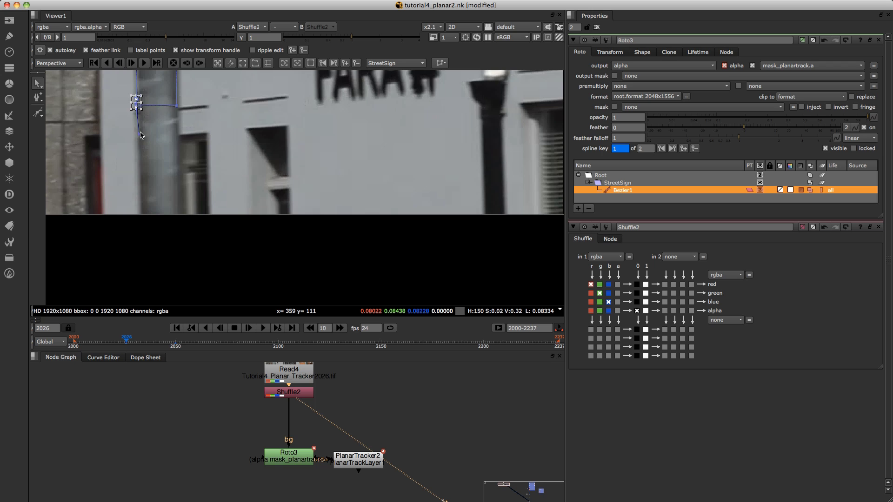
{"action": "scroll", "coordinate": [138, 115], "scroll_direction": "up", "scroll_amount": 4}
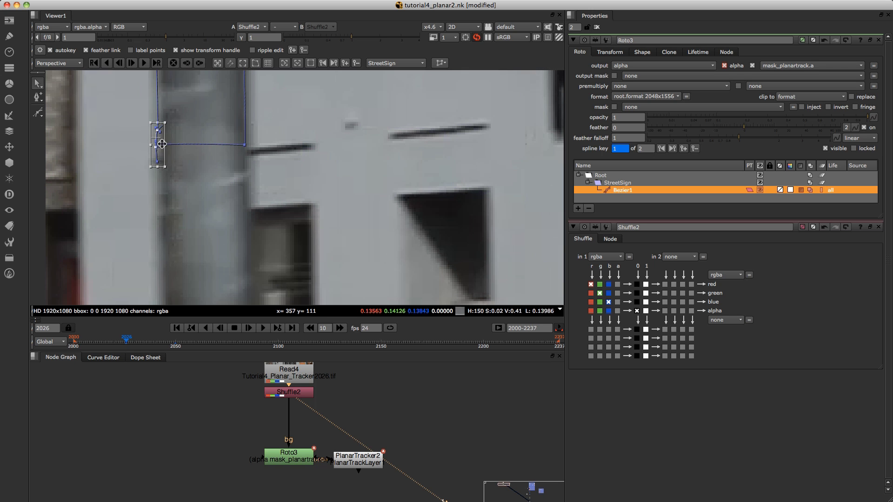
{"action": "left_click_drag", "start_coordinate": [162, 136], "coordinate": [158, 281]}
{"action": "middle_click_drag", "start_coordinate": [145, 240], "coordinate": [166, 80]}
{"action": "left_click_drag", "start_coordinate": [185, 116], "coordinate": [183, 236]}
{"action": "scroll", "coordinate": [222, 210], "scroll_direction": "down", "scroll_amount": 4}
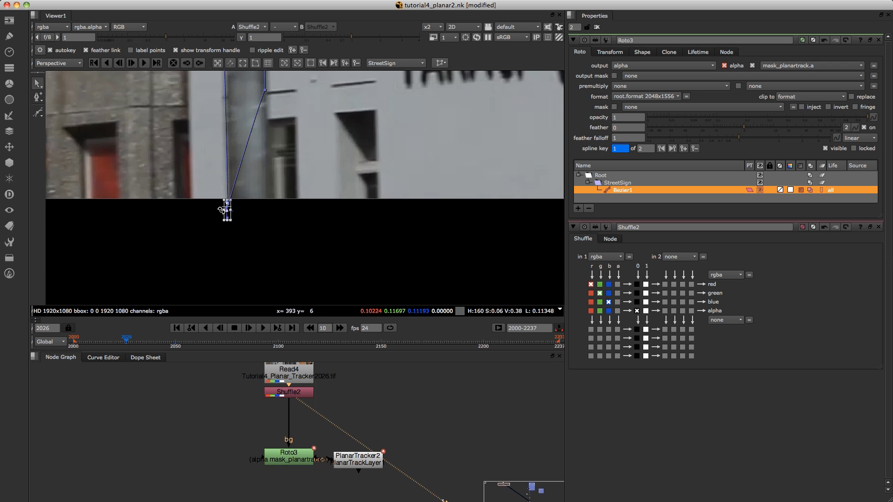
{"action": "middle_click_drag", "start_coordinate": [222, 209], "coordinate": [210, 291]}
{"action": "left_click_drag", "start_coordinate": [215, 292], "coordinate": [261, 288]}
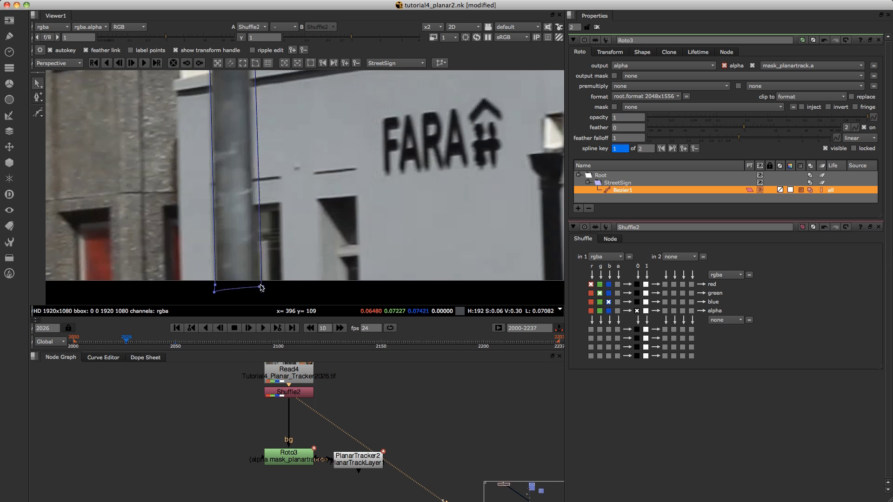
Step: At frame 2014, adjust the shape's points at the sign's lower-right corner to follow the border closely
{"action": "scroll", "coordinate": [230, 251], "scroll_direction": "down", "scroll_amount": 2}
{"action": "left_click_drag", "start_coordinate": [123, 345], "coordinate": [102, 344]}
{"action": "scroll", "coordinate": [281, 208], "scroll_direction": "down", "scroll_amount": 3}
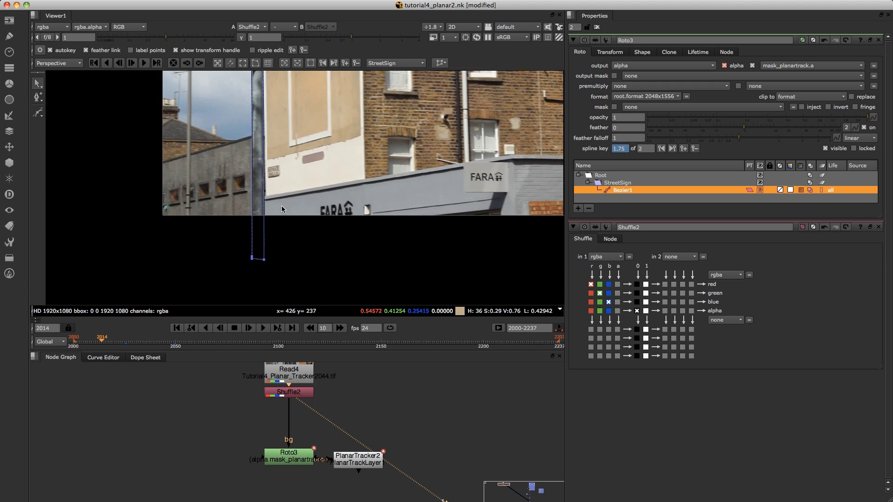
{"action": "middle_click_drag", "start_coordinate": [282, 206], "coordinate": [283, 228]}
{"action": "scroll", "coordinate": [313, 147], "scroll_direction": "up", "scroll_amount": 6}
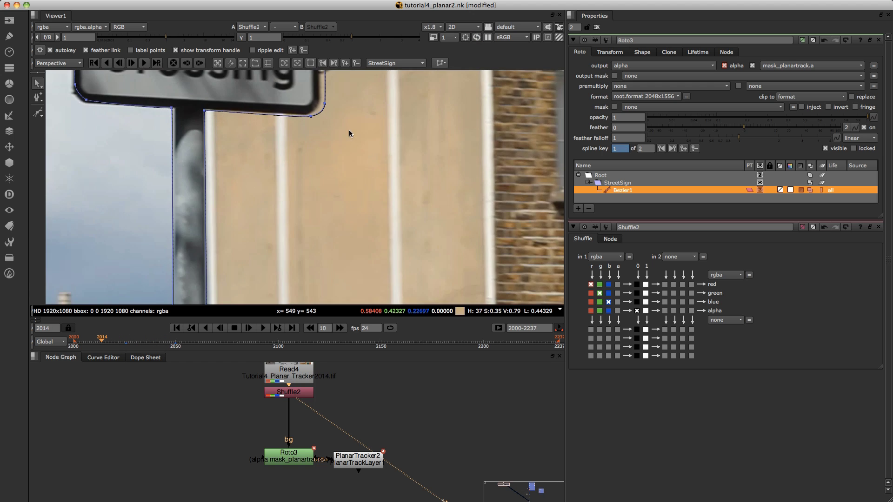
{"action": "left_click", "coordinate": [295, 168]}
{"action": "left_click_drag", "start_coordinate": [294, 168], "coordinate": [305, 150]}
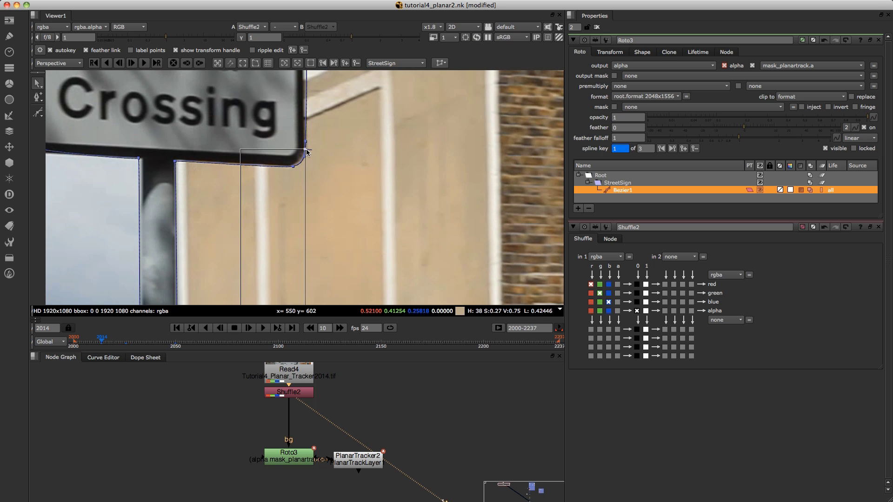
{"action": "left_click", "coordinate": [296, 169]}
{"action": "left_click", "coordinate": [293, 168]}
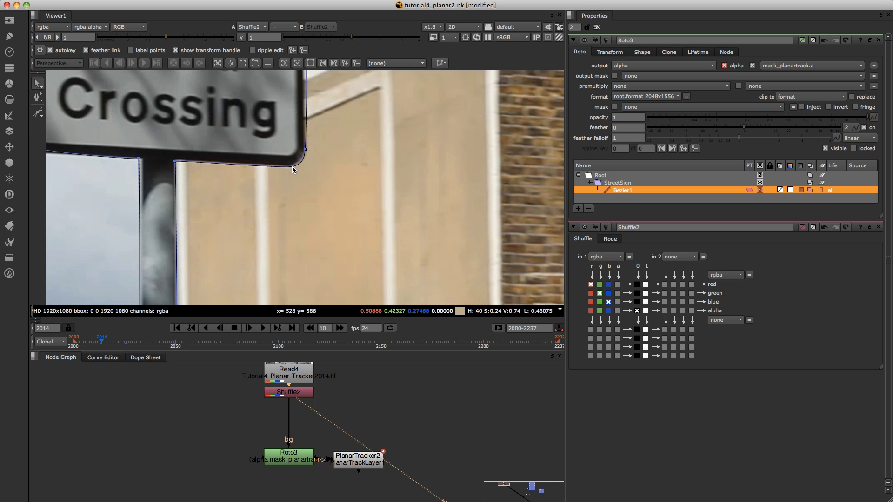
Step: Refine the sign's upper-right corner at frame 2014 and add a point midway along its right edge, pulled in against the border
{"action": "scroll", "coordinate": [290, 150], "scroll_direction": "down", "scroll_amount": 3}
{"action": "middle_click_drag", "start_coordinate": [290, 150], "coordinate": [273, 230]}
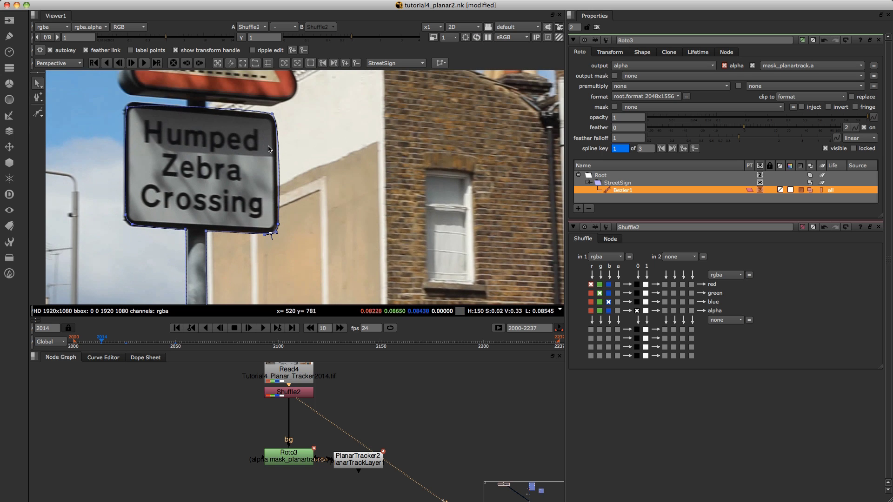
{"action": "scroll", "coordinate": [294, 102], "scroll_direction": "up", "scroll_amount": 1}
{"action": "left_click", "coordinate": [273, 106]}
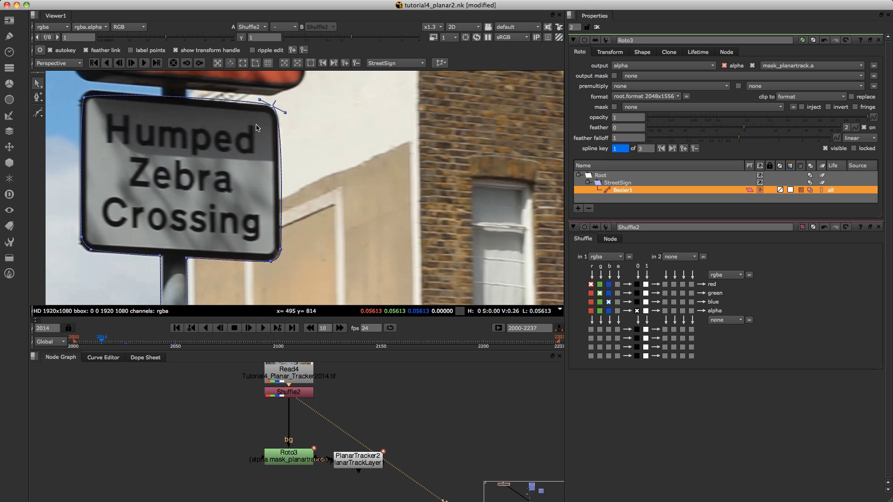
{"action": "scroll", "coordinate": [251, 121], "scroll_direction": "up", "scroll_amount": 3}
{"action": "middle_click_drag", "start_coordinate": [297, 182], "coordinate": [290, 168]}
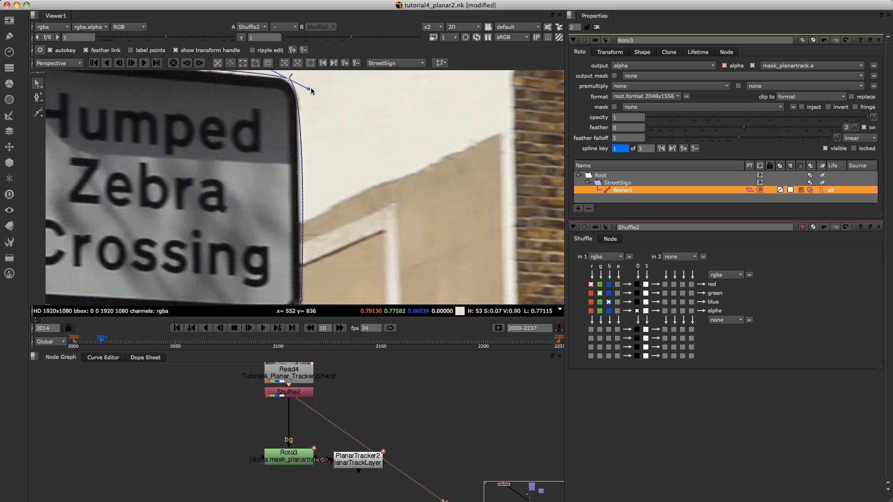
{"action": "left_click_drag", "start_coordinate": [310, 89], "coordinate": [291, 86]}
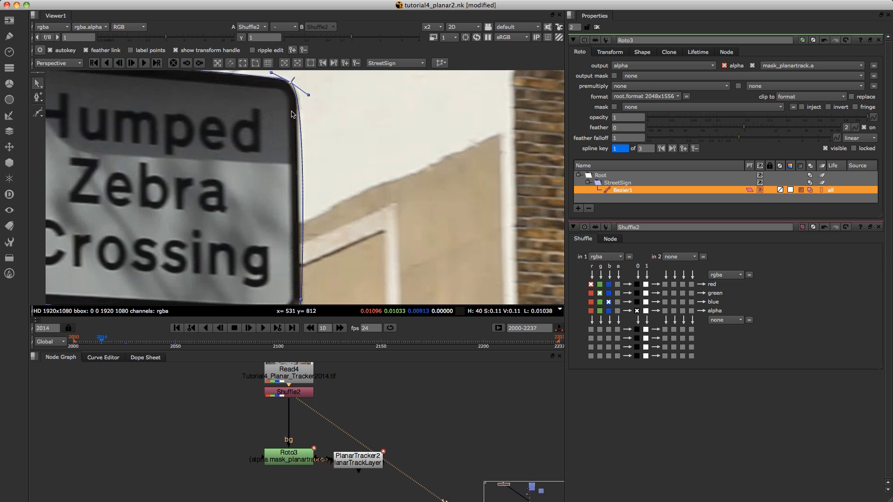
{"action": "left_click_drag", "start_coordinate": [303, 179], "coordinate": [299, 181], "text": "alt+super"}
Step: At frame 2033, pull the StreetSign shape's right-edge midpoint and lower-right corner in against the sign's border
{"action": "scroll", "coordinate": [297, 182], "scroll_direction": "down", "scroll_amount": 5}
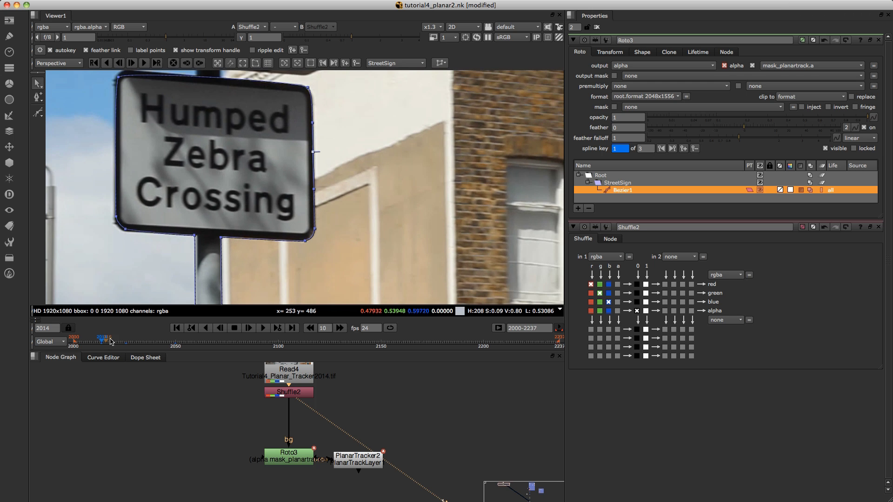
{"action": "left_click_drag", "start_coordinate": [91, 346], "coordinate": [142, 347]}
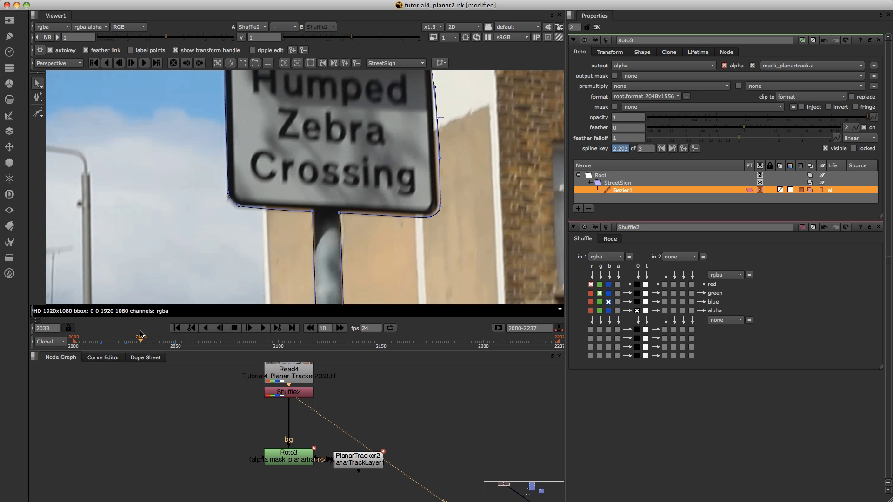
{"action": "left_click_drag", "start_coordinate": [439, 118], "coordinate": [432, 121]}
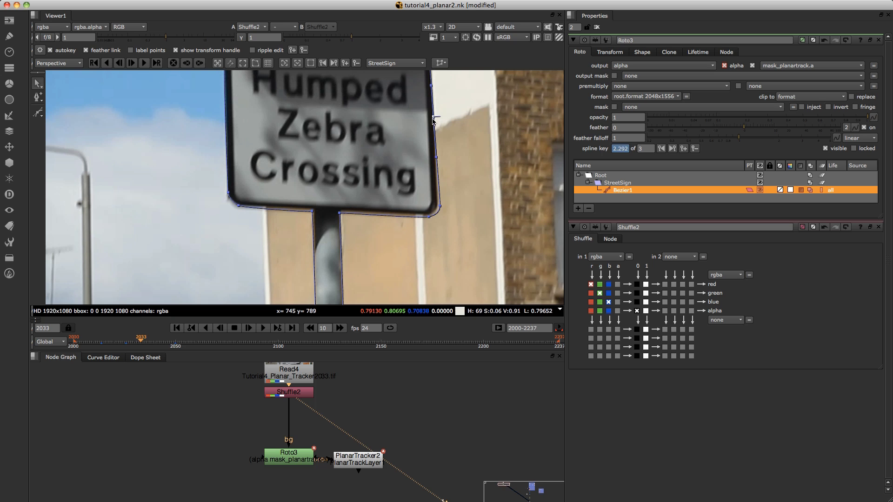
{"action": "left_click_drag", "start_coordinate": [439, 205], "coordinate": [437, 203]}
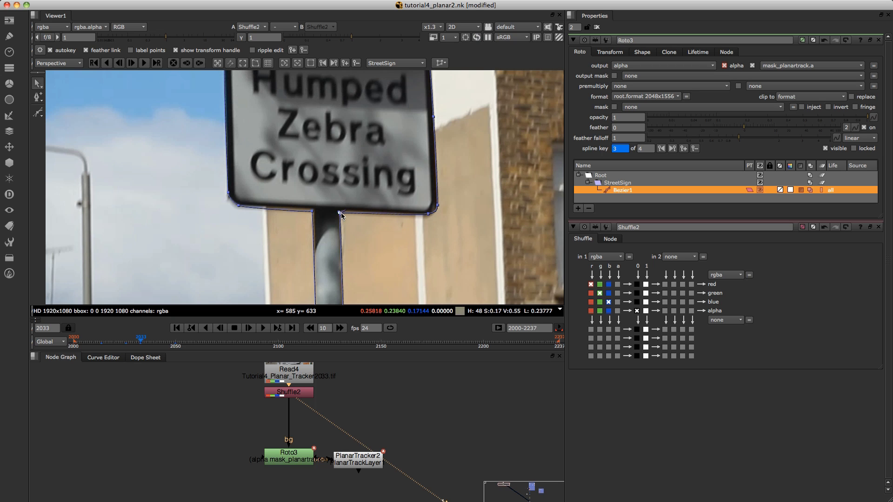
{"action": "scroll", "coordinate": [303, 209], "scroll_direction": "down", "scroll_amount": 1}
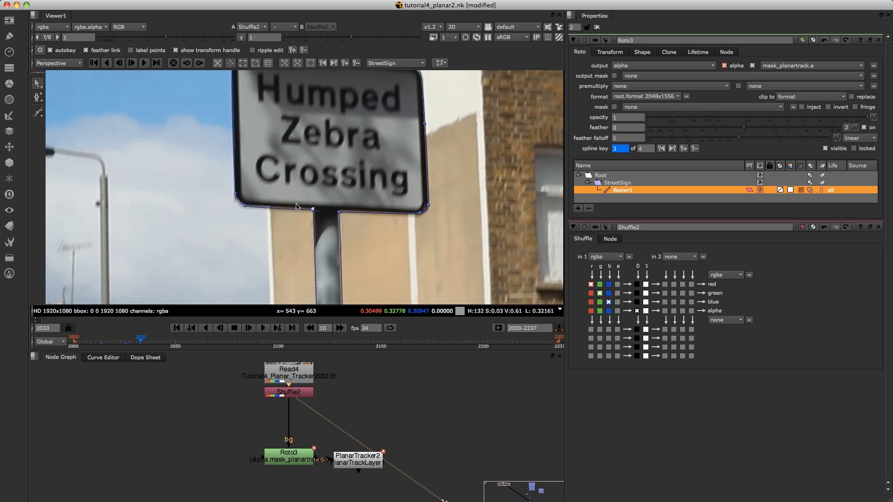
Step: Add a new planar track layer to the roto and place it below StreetSign in the layer order
{"action": "scroll", "coordinate": [296, 207], "scroll_direction": "down", "scroll_amount": 4}
{"action": "middle_click_drag", "start_coordinate": [260, 193], "coordinate": [233, 151]}
{"action": "scroll", "coordinate": [330, 194], "scroll_direction": "up", "scroll_amount": 3}
{"action": "scroll", "coordinate": [338, 195], "scroll_direction": "down", "scroll_amount": 1}
{"action": "scroll", "coordinate": [328, 199], "scroll_direction": "up", "scroll_amount": 1}
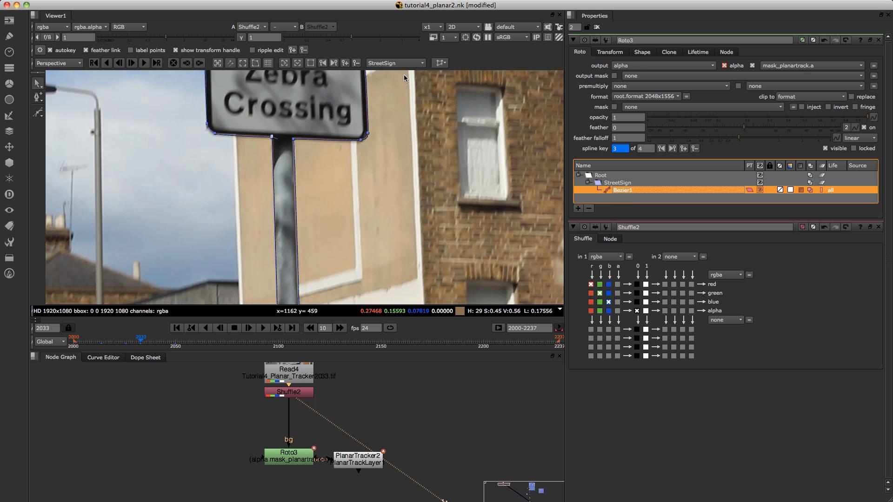
{"action": "left_click", "coordinate": [421, 64]}
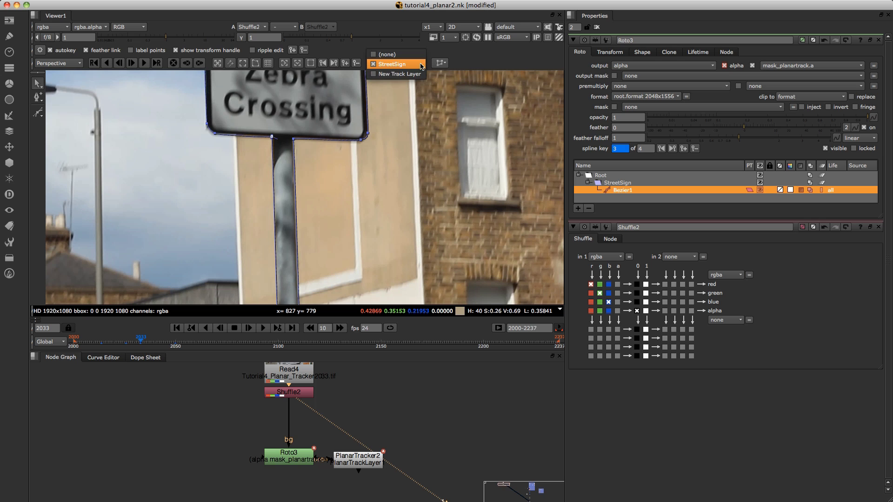
{"action": "left_click", "coordinate": [394, 74]}
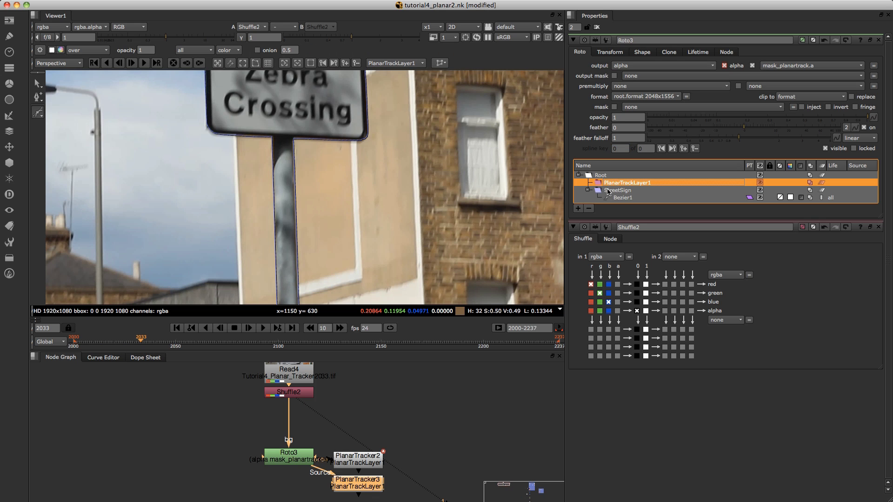
{"action": "left_click", "coordinate": [588, 190]}
{"action": "left_click_drag", "start_coordinate": [613, 194], "coordinate": [619, 181]}
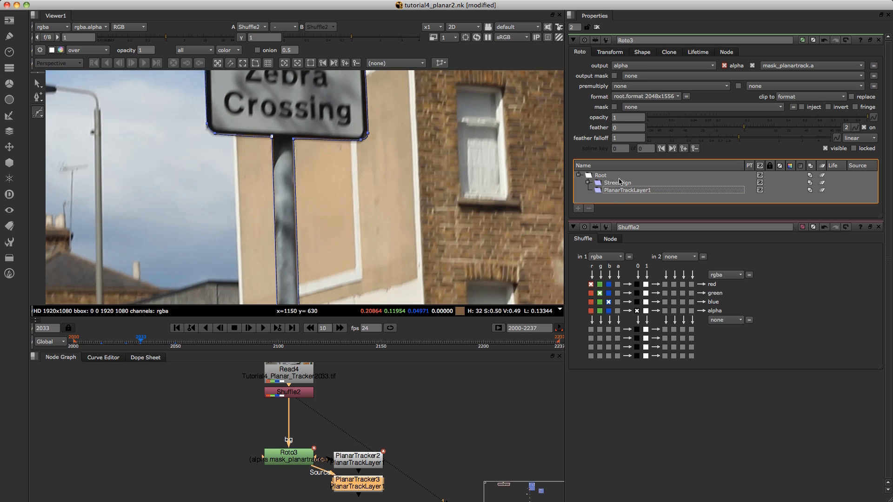
{"action": "left_click", "coordinate": [610, 193]}
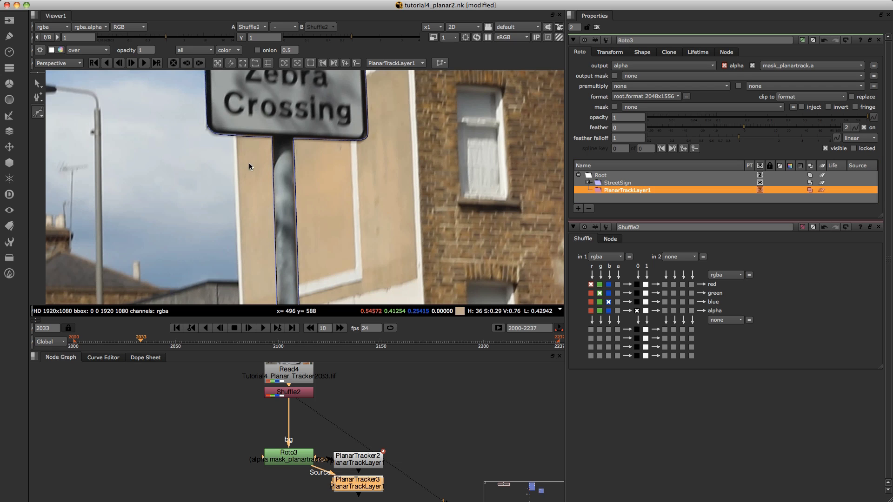
Step: Examine the building's side wall at frame 2050 and return to frame 2000
{"action": "left_click", "coordinate": [179, 346]}
{"action": "scroll", "coordinate": [190, 233], "scroll_direction": "down", "scroll_amount": 3}
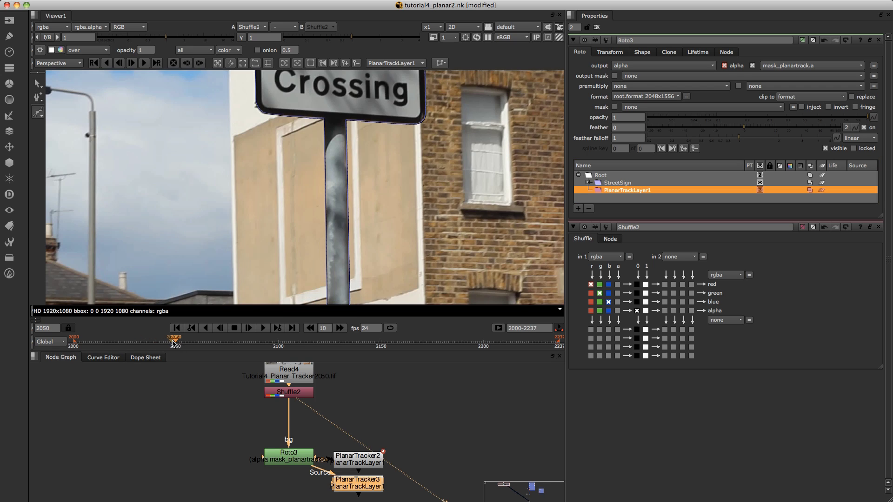
{"action": "scroll", "coordinate": [186, 246], "scroll_direction": "down", "scroll_amount": 2}
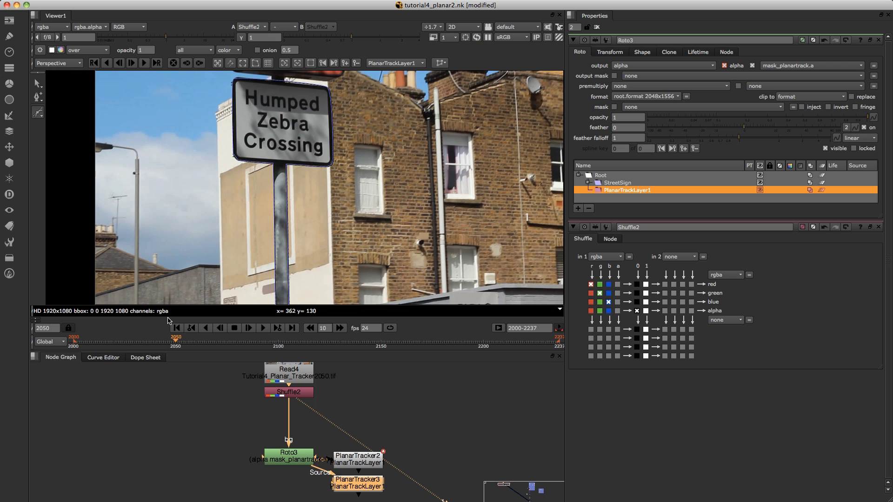
{"action": "middle_click_drag", "start_coordinate": [198, 279], "coordinate": [197, 241]}
{"action": "left_click_drag", "start_coordinate": [145, 346], "coordinate": [76, 347]}
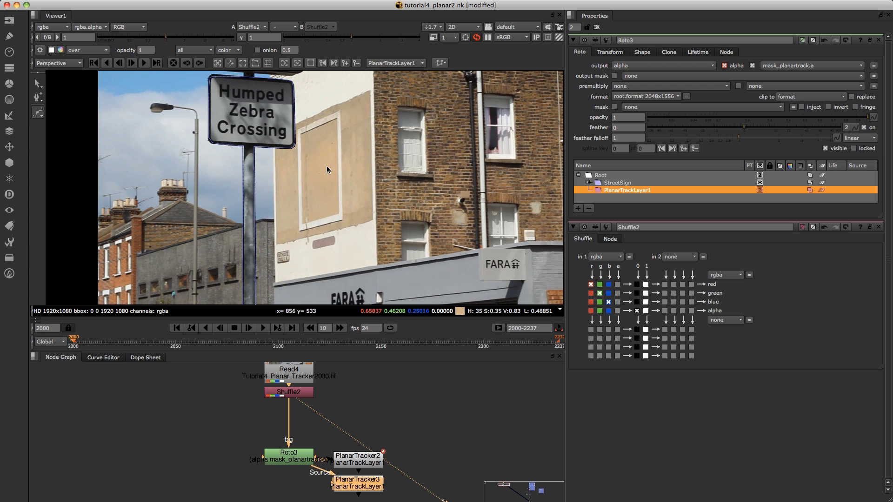
Step: At frame 2000, draw a closed shape around the pale side wall in the new track layer, extending it behind the sign and just below the image edge
{"action": "middle_click_drag", "start_coordinate": [324, 173], "coordinate": [278, 194]}
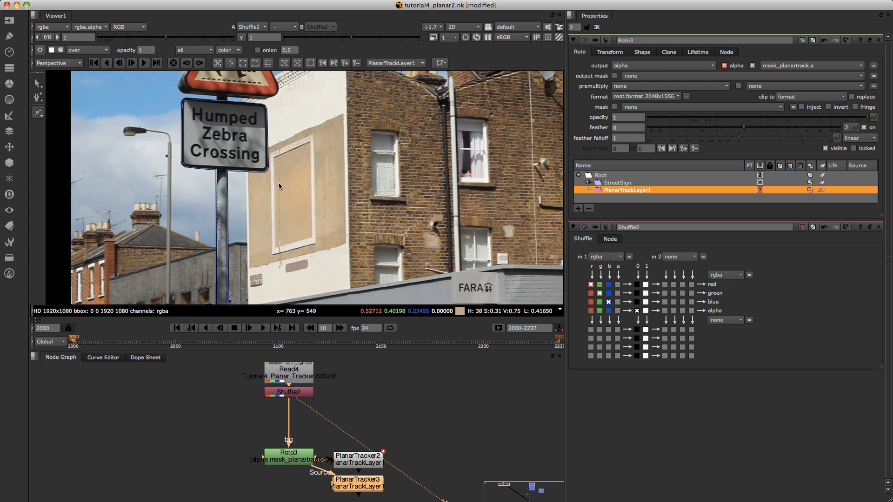
{"action": "middle_click_drag", "start_coordinate": [296, 243], "coordinate": [297, 203]}
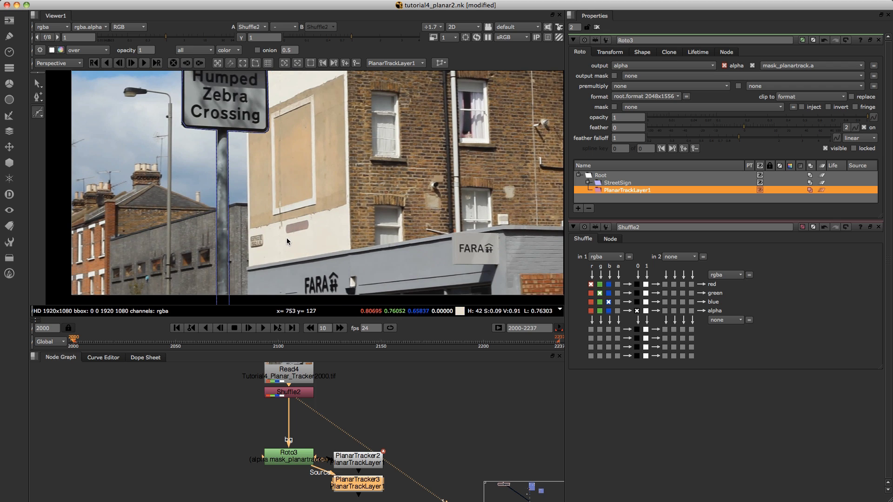
{"action": "middle_click_drag", "start_coordinate": [238, 299], "coordinate": [247, 278]}
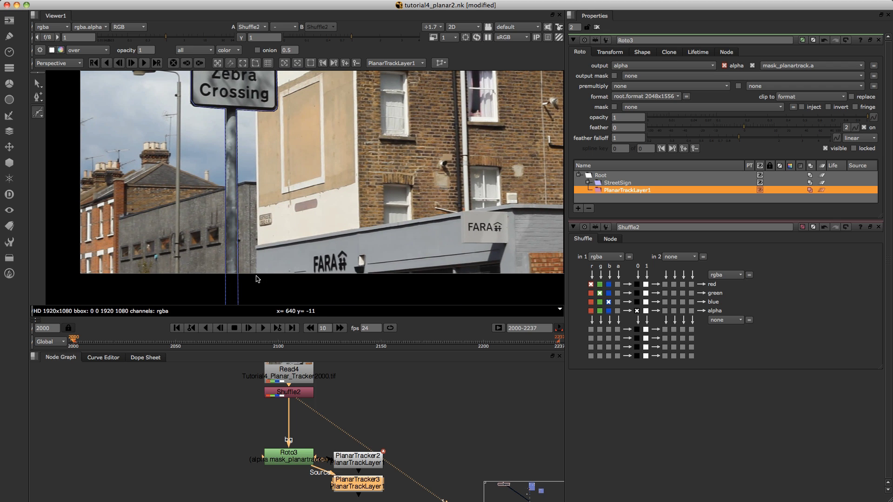
{"action": "left_click", "coordinate": [253, 275]}
{"action": "middle_click_drag", "start_coordinate": [250, 149], "coordinate": [228, 245]}
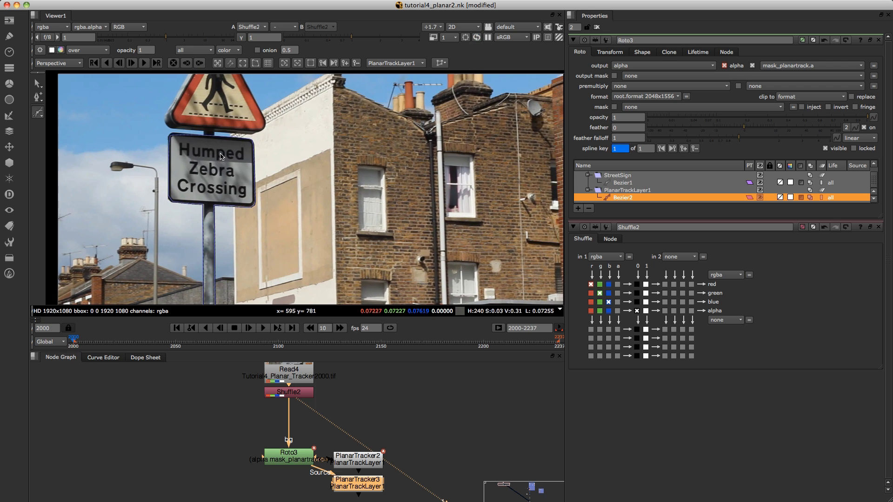
{"action": "left_click", "coordinate": [231, 158]}
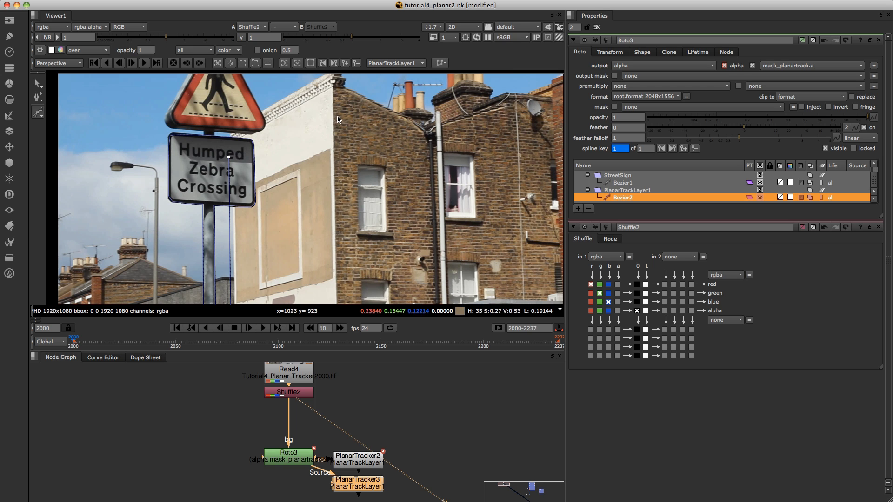
{"action": "scroll", "coordinate": [351, 217], "scroll_direction": "down", "scroll_amount": 5}
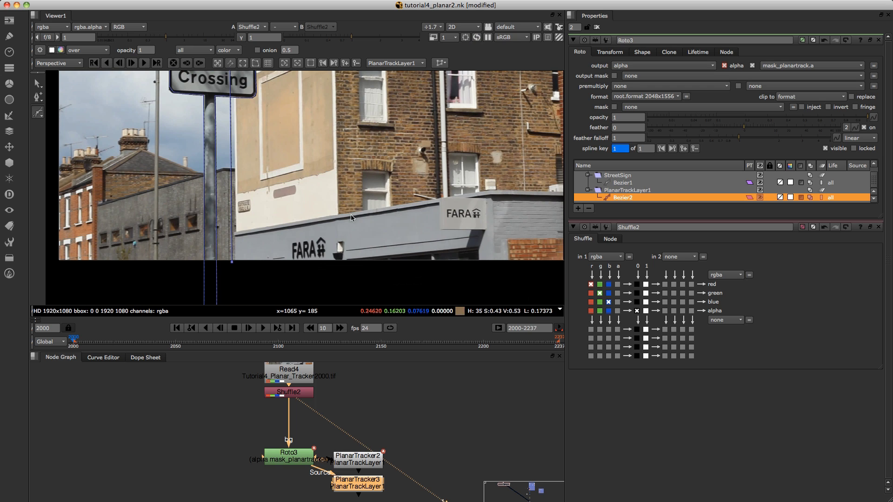
{"action": "left_click", "coordinate": [341, 271]}
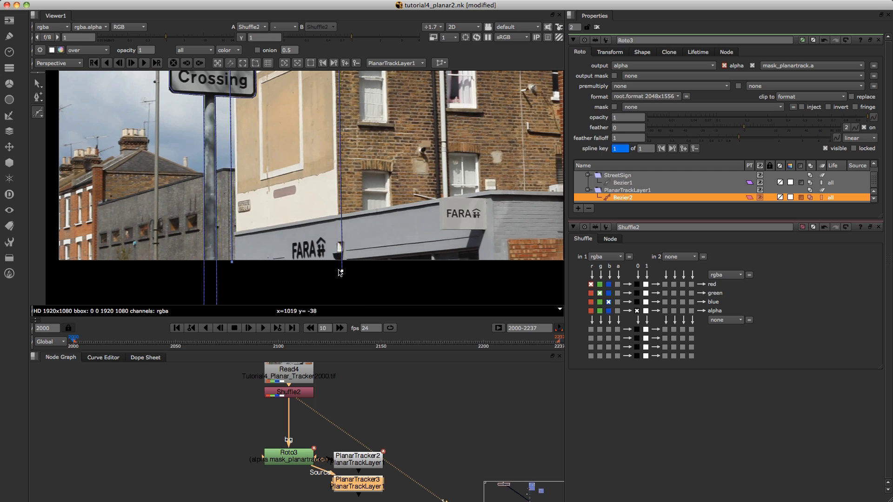
{"action": "left_click", "coordinate": [233, 263]}
{"action": "left_click_drag", "start_coordinate": [233, 268], "coordinate": [232, 268]}
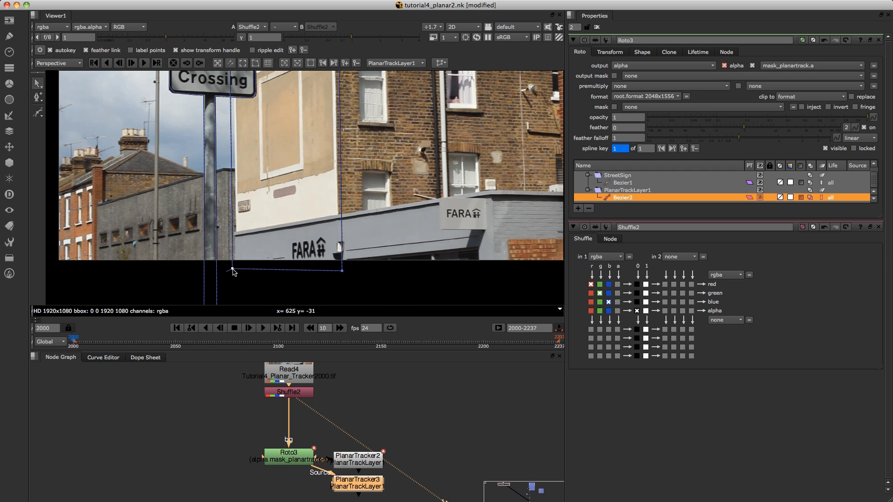
Step: View the Roto3 node's alpha to see how the sign and wall shapes combine
{"action": "middle_click_drag", "start_coordinate": [278, 184], "coordinate": [283, 240]}
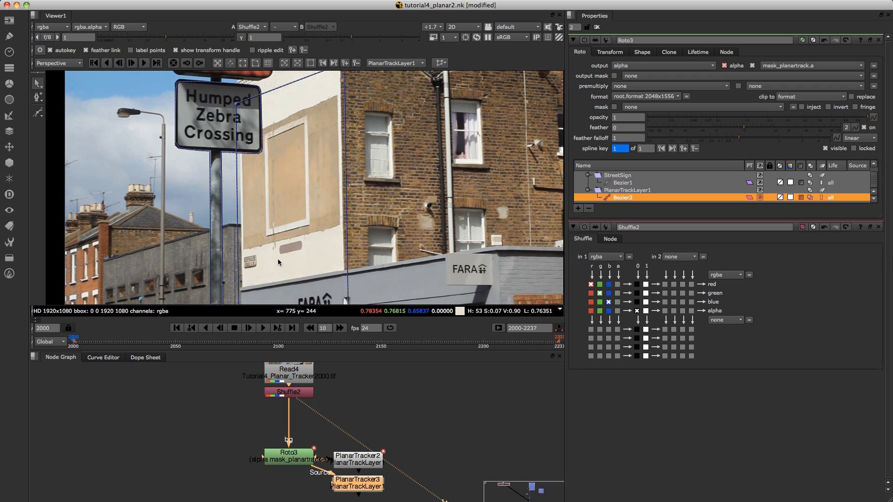
{"action": "left_click", "coordinate": [291, 458]}
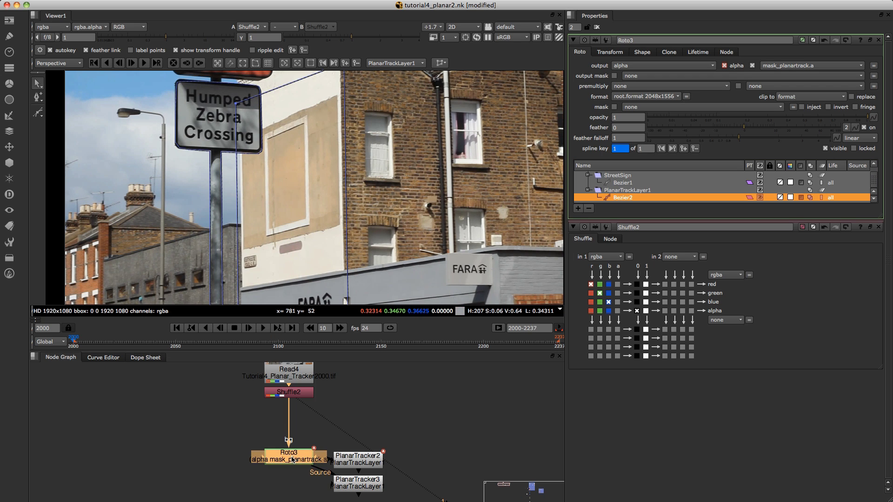
{"action": "key", "text": "1"}
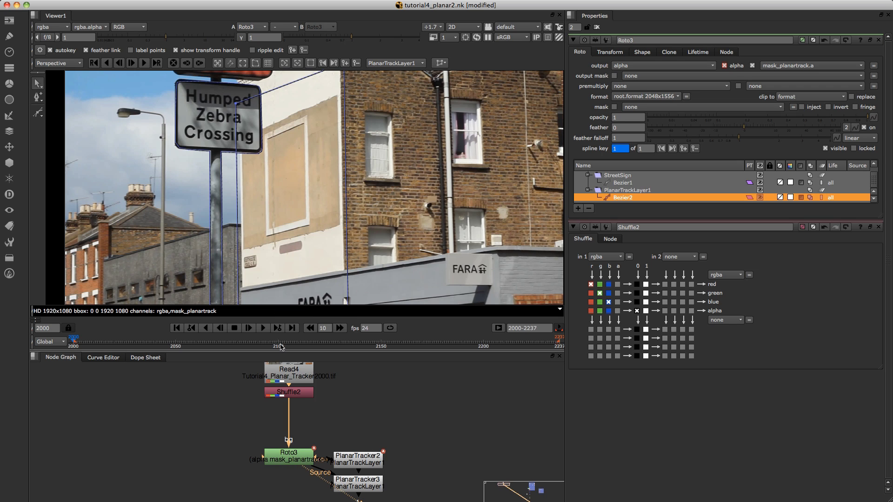
{"action": "key", "text": "a"}
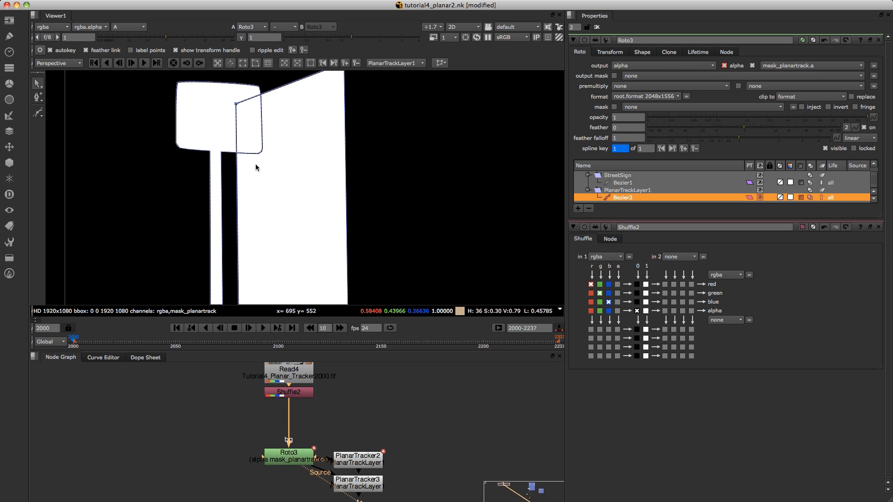
Step: Set the blending mode of the StreetSign layer's Bezier1 to minus and return to the colour view
{"action": "left_click", "coordinate": [637, 199]}
{"action": "left_click", "coordinate": [621, 183]}
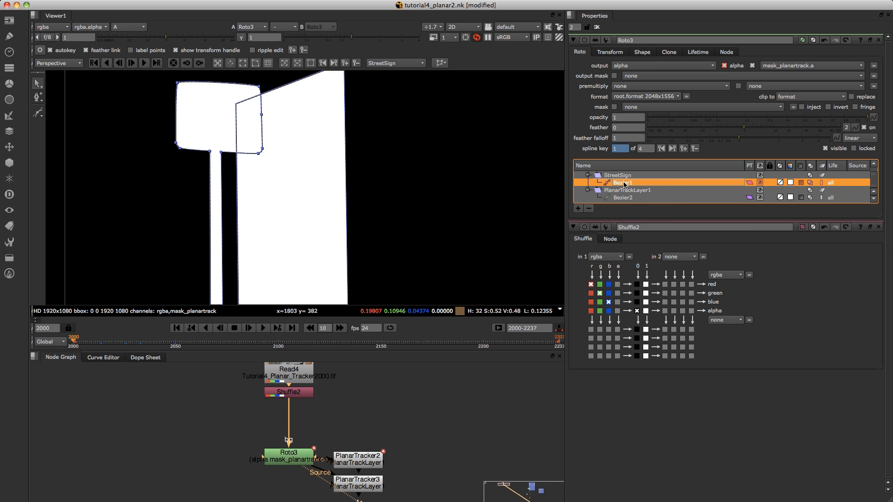
{"action": "left_click", "coordinate": [810, 184]}
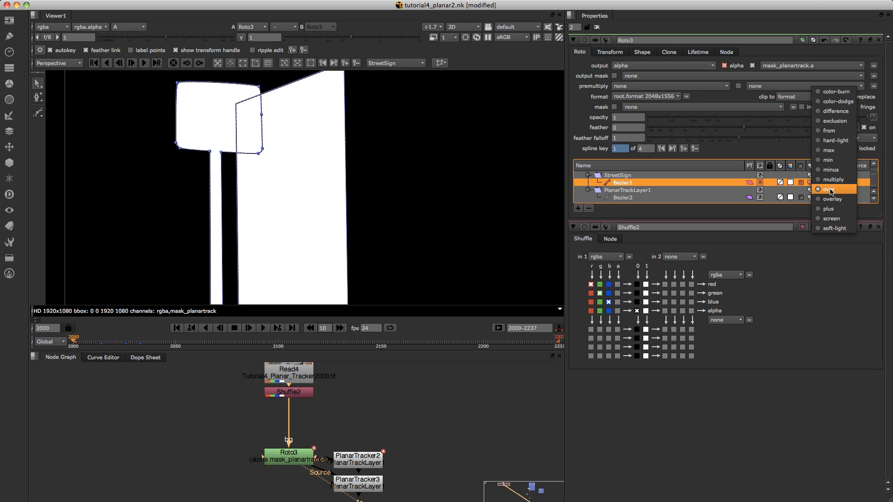
{"action": "left_click", "coordinate": [830, 170]}
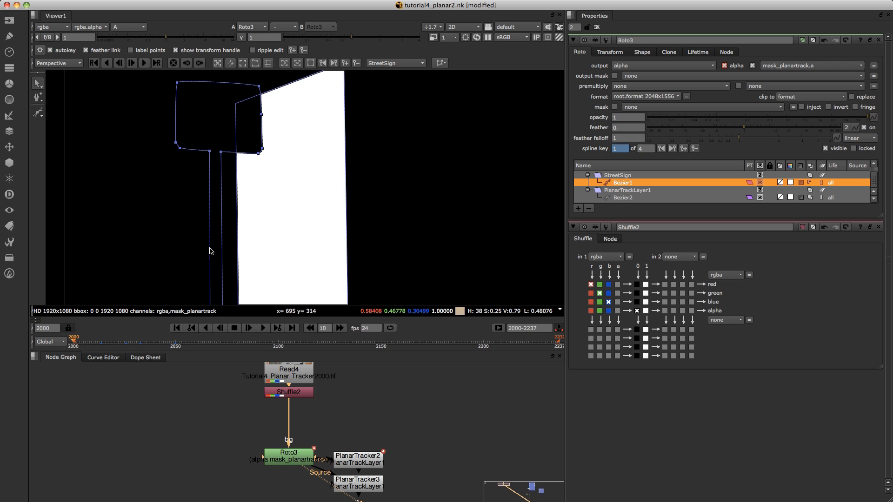
{"action": "left_click", "coordinate": [315, 214]}
{"action": "key", "text": "a"}
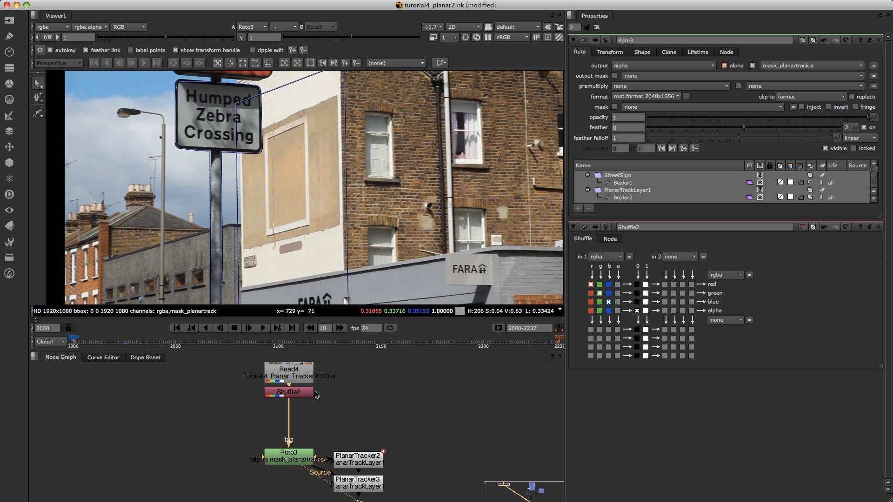
Step: Planar-track the wall shape Bezier2 forward from frame 2000 and check how it follows the wall across the frames
{"action": "left_click", "coordinate": [291, 456]}
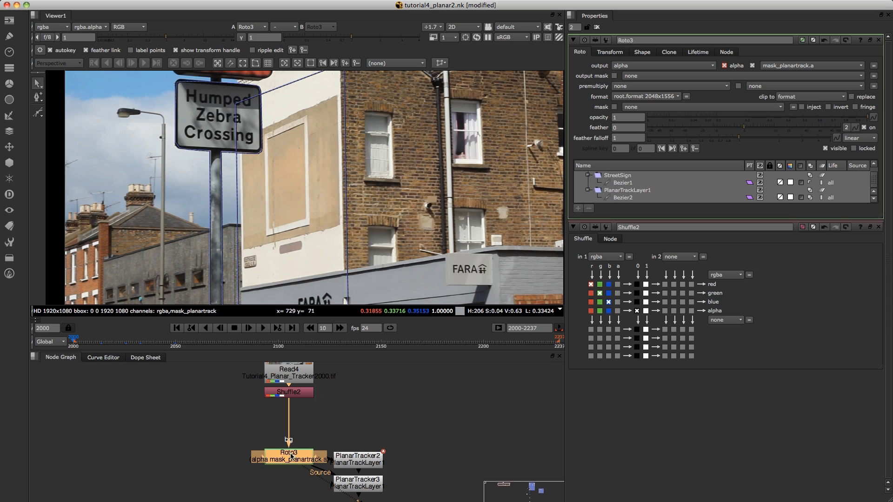
{"action": "left_click", "coordinate": [619, 197]}
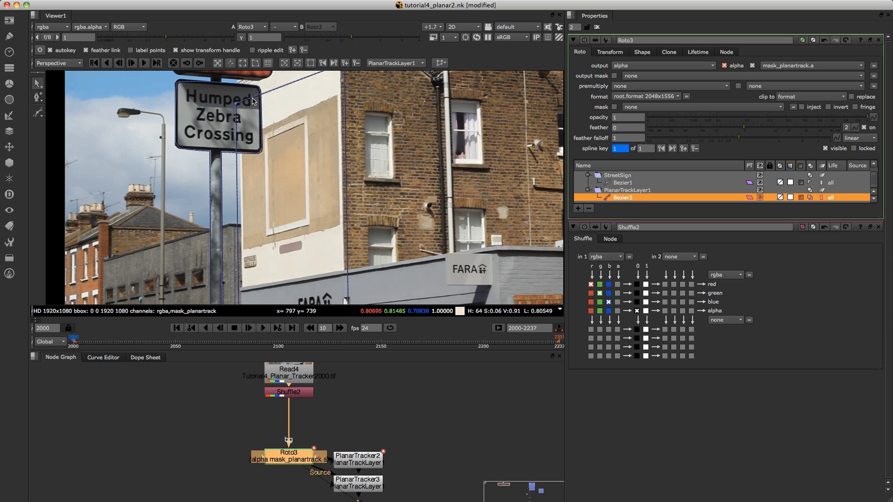
{"action": "key", "text": "Right"}
{"action": "key", "text": "Right"}
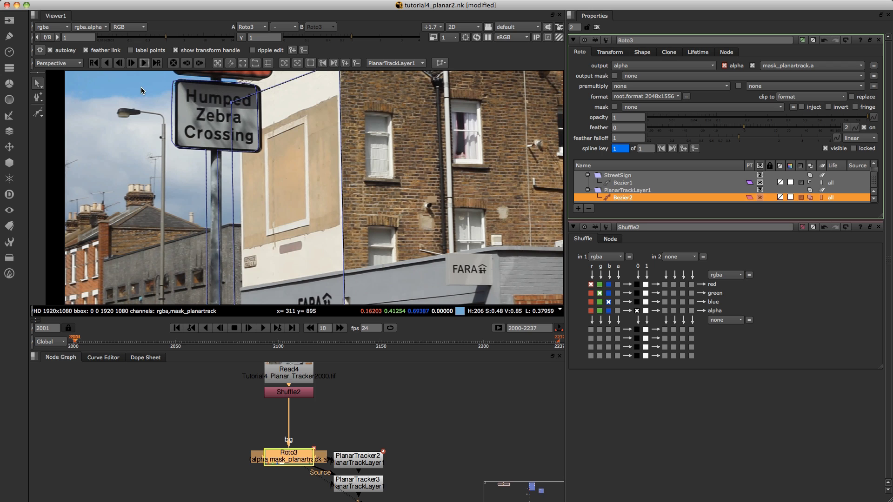
{"action": "key", "text": "v"}
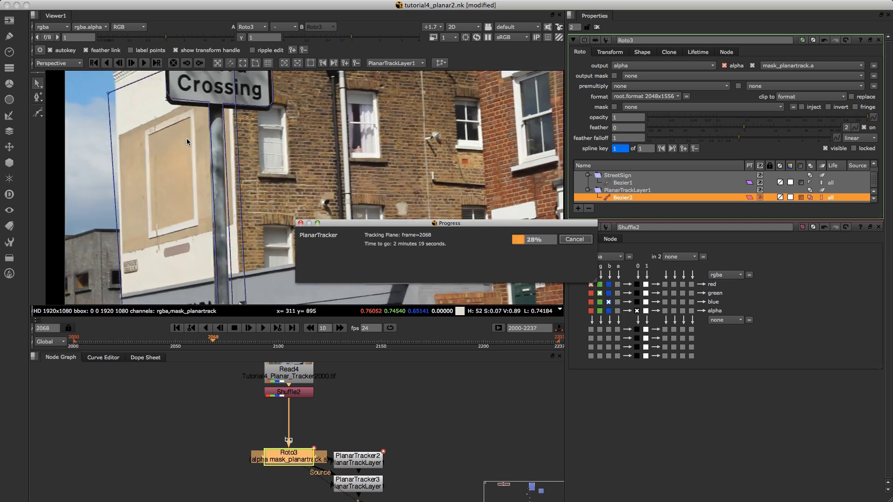
{"action": "left_click", "coordinate": [575, 240]}
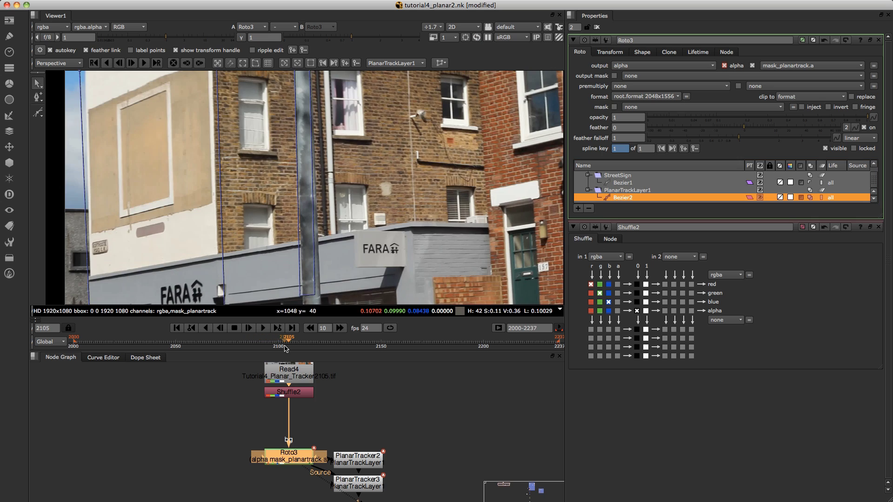
{"action": "left_click_drag", "start_coordinate": [281, 344], "coordinate": [112, 354]}
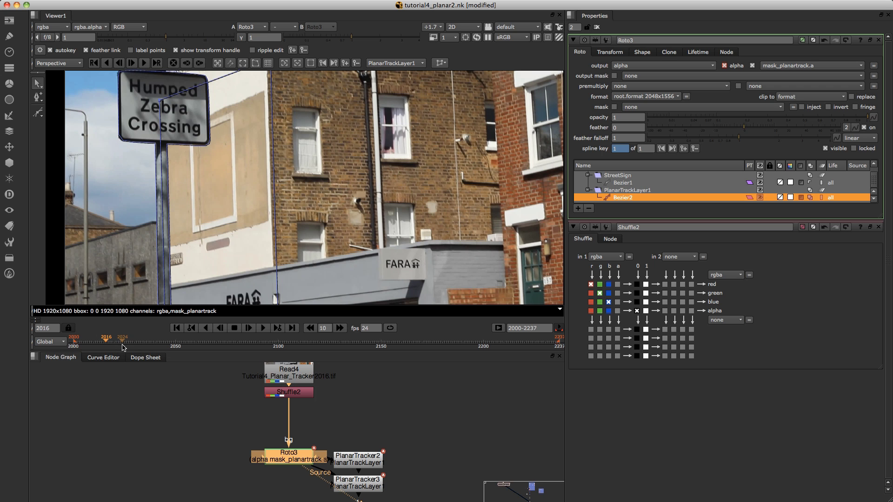
Step: At frame 2000, move the tracked plane's top corners onto the wall panel's top corners, at about (886, 724) and (732, 656)
{"action": "mouse_move", "coordinate": [102, 344]}
{"action": "left_mouse_down"}
{"action": "mouse_move", "coordinate": [92, 345]}
{"action": "mouse_move", "coordinate": [151, 344]}
{"action": "mouse_move", "coordinate": [91, 343]}
{"action": "left_mouse_up"}
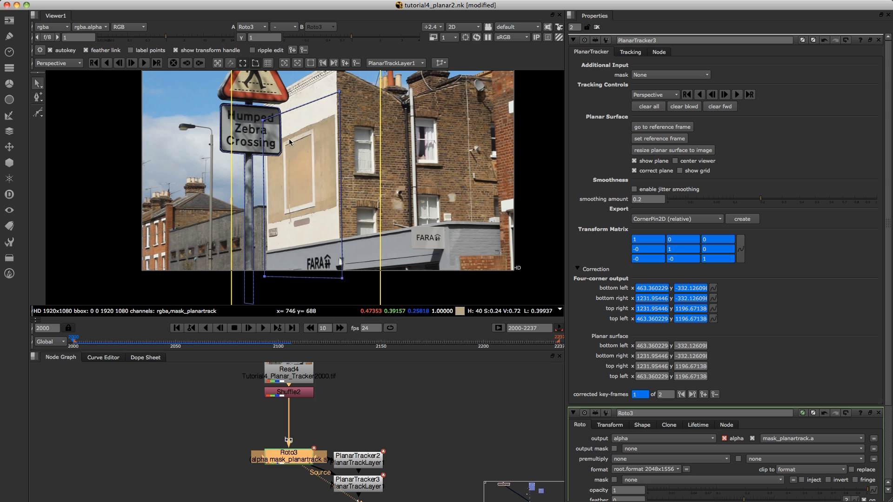
{"action": "middle_click_drag", "start_coordinate": [303, 165], "coordinate": [293, 196]}
{"action": "left_click_drag", "start_coordinate": [377, 82], "coordinate": [310, 174]}
{"action": "left_click_drag", "start_coordinate": [228, 79], "coordinate": [277, 184]}
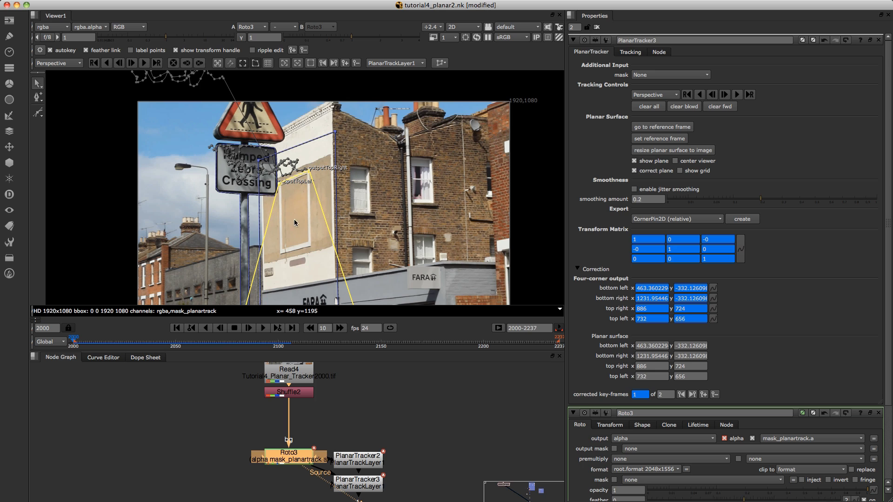
Step: Move the plane's bottom corners onto the wall panel's bottom corners, at about (892, 330) and (736, 292)
{"action": "middle_click_drag", "start_coordinate": [321, 284], "coordinate": [324, 205]}
{"action": "left_click_drag", "start_coordinate": [379, 297], "coordinate": [314, 170]}
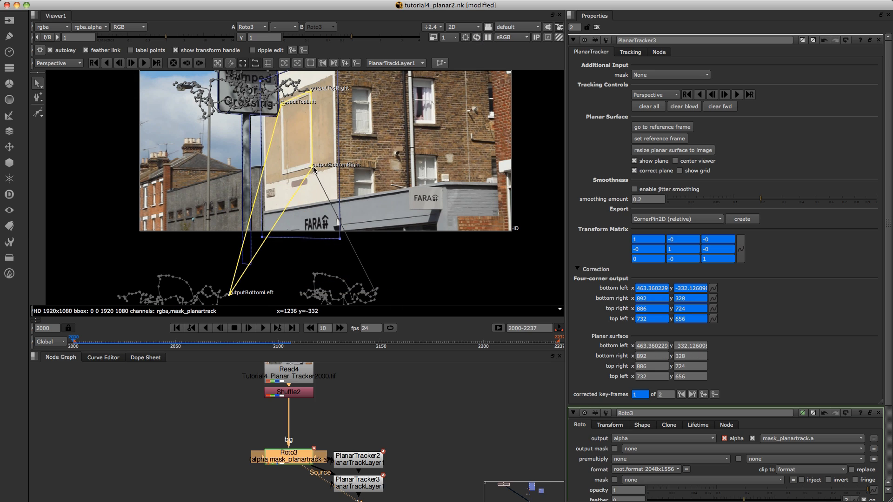
{"action": "left_click_drag", "start_coordinate": [229, 298], "coordinate": [230, 297]}
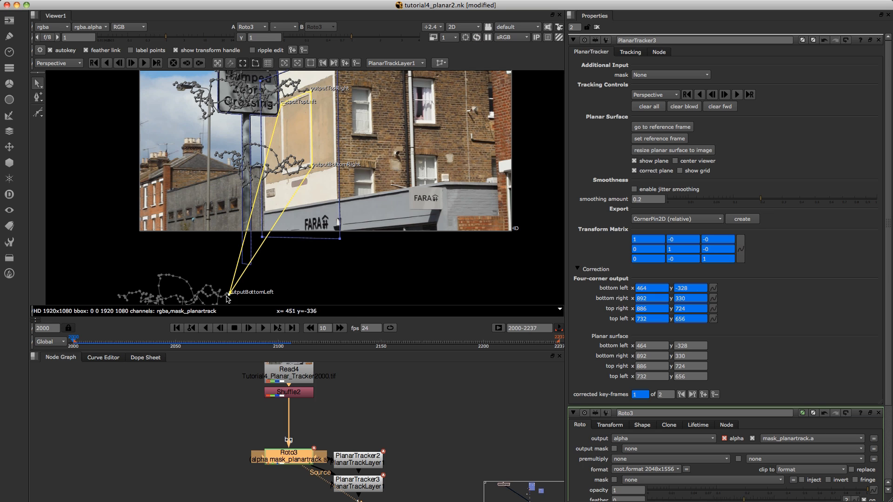
{"action": "left_click_drag", "start_coordinate": [231, 297], "coordinate": [283, 177]}
{"action": "scroll", "coordinate": [302, 139], "scroll_direction": "up", "scroll_amount": 7}
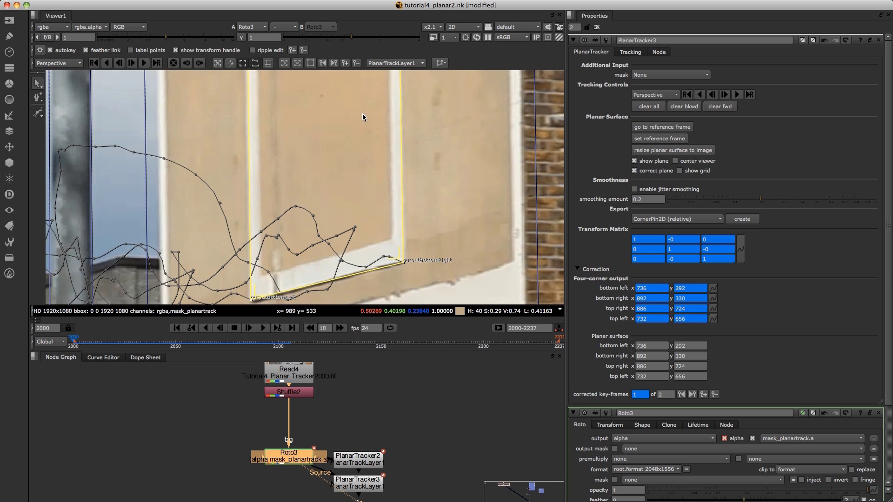
Step: Refine all four plane corners at frame 2000 so they fit the inner edge of the panel's white frame
{"action": "left_click_drag", "start_coordinate": [404, 264], "coordinate": [396, 248]}
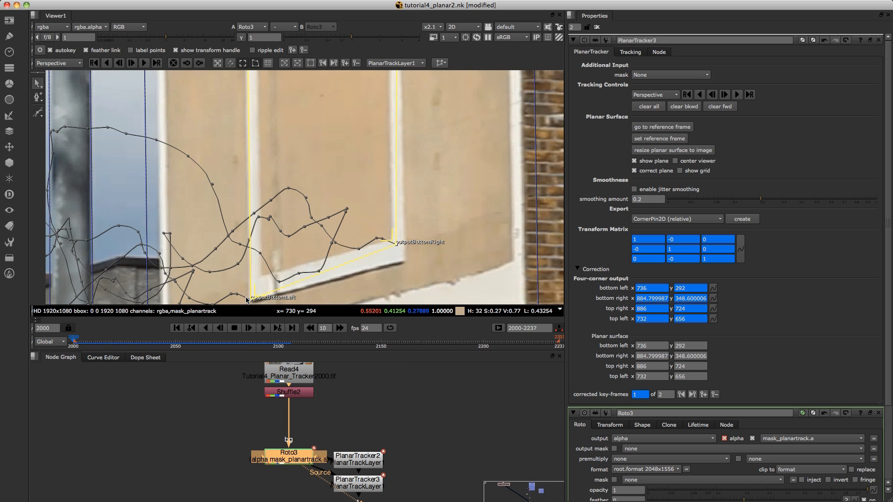
{"action": "left_click_drag", "start_coordinate": [251, 301], "coordinate": [256, 281]}
{"action": "middle_click_drag", "start_coordinate": [267, 106], "coordinate": [285, 195]}
{"action": "middle_click_drag", "start_coordinate": [281, 100], "coordinate": [278, 163]}
{"action": "left_click_drag", "start_coordinate": [284, 154], "coordinate": [289, 161]}
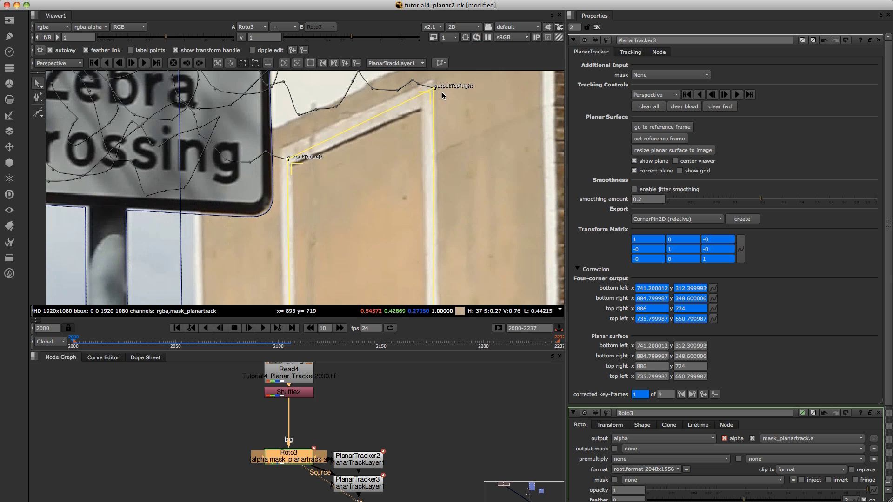
{"action": "left_click_drag", "start_coordinate": [435, 92], "coordinate": [420, 115]}
{"action": "middle_click_drag", "start_coordinate": [409, 299], "coordinate": [401, 143]}
{"action": "left_click_drag", "start_coordinate": [429, 246], "coordinate": [425, 239]}
{"action": "left_click_drag", "start_coordinate": [288, 276], "coordinate": [291, 275]}
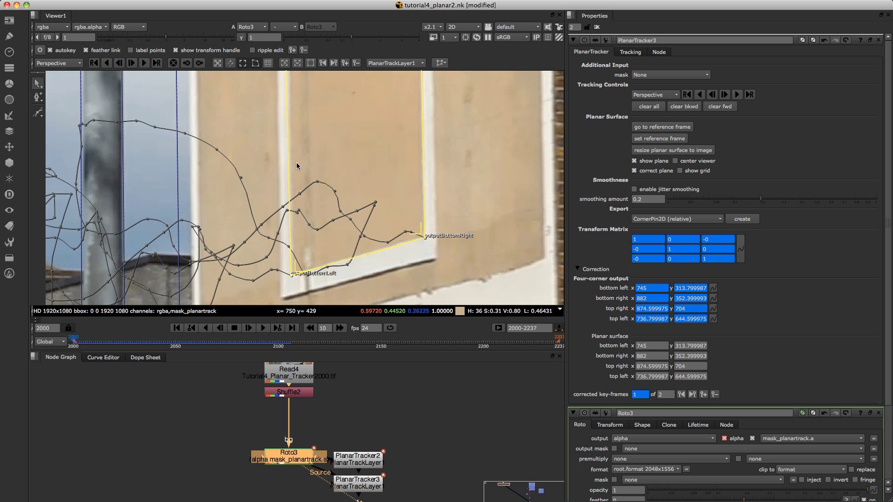
{"action": "scroll", "coordinate": [300, 168], "scroll_direction": "down", "scroll_amount": 3}
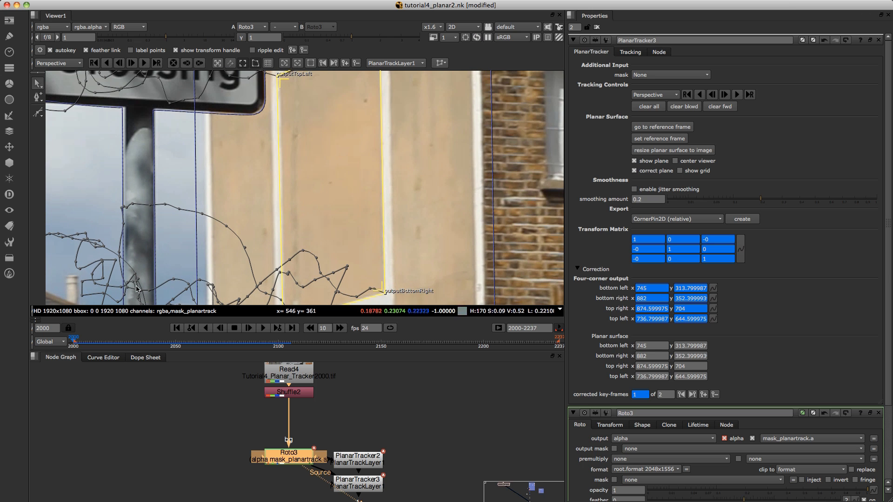
Step: At frame 2017, nudge the plane's corners back onto the inner edge of the panel's white frame
{"action": "left_click_drag", "start_coordinate": [79, 344], "coordinate": [107, 341]}
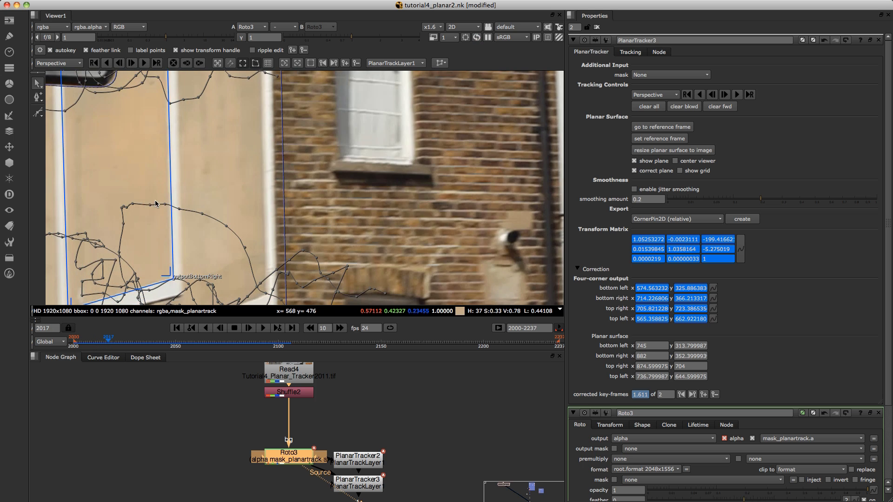
{"action": "middle_click_drag", "start_coordinate": [180, 240], "coordinate": [297, 200]}
{"action": "middle_click_drag", "start_coordinate": [253, 225], "coordinate": [291, 211]}
{"action": "scroll", "coordinate": [292, 214], "scroll_direction": "up", "scroll_amount": 5}
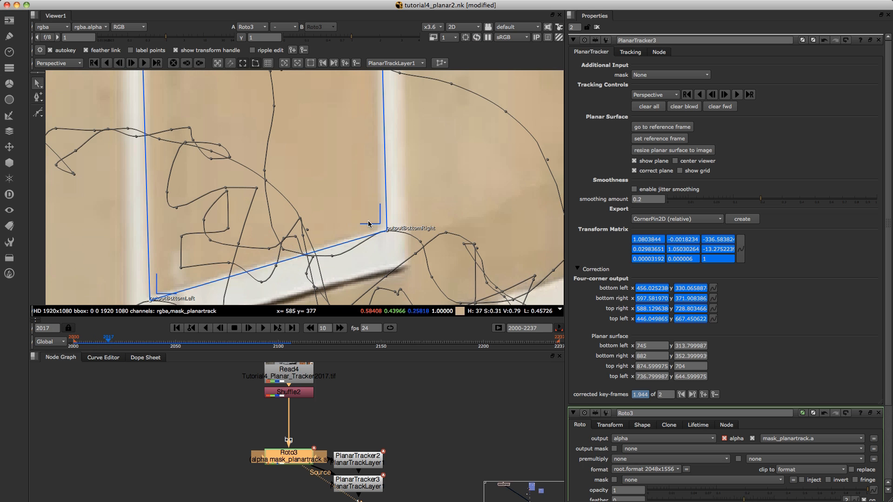
{"action": "key", "text": "o"}
{"action": "left_click_drag", "start_coordinate": [387, 231], "coordinate": [385, 231]}
{"action": "middle_click_drag", "start_coordinate": [257, 250], "coordinate": [251, 499]}
{"action": "left_click_drag", "start_coordinate": [362, 119], "coordinate": [366, 118]}
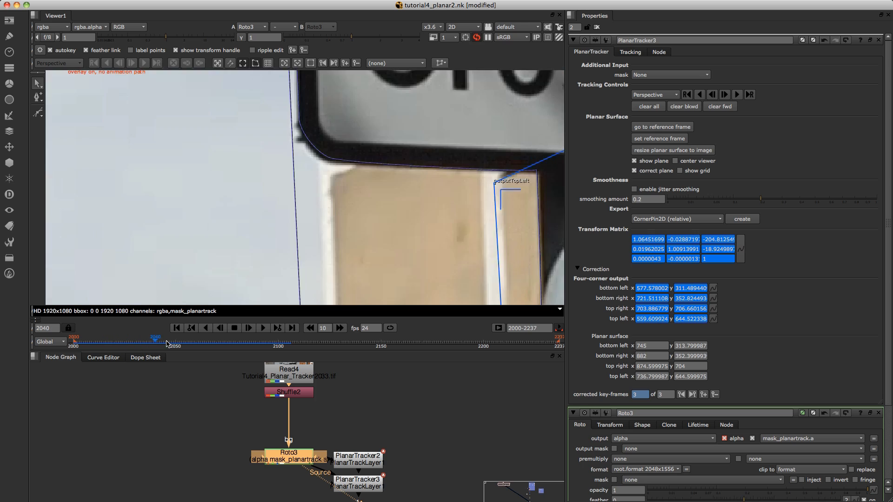
Step: Advance through the tracked frames up to 2100 and correct plane corners that drift from the panel's inner edge
{"action": "left_click_drag", "start_coordinate": [167, 344], "coordinate": [174, 343]}
{"action": "middle_click_drag", "start_coordinate": [419, 186], "coordinate": [111, 186]}
{"action": "scroll", "coordinate": [298, 196], "scroll_direction": "down", "scroll_amount": 6}
{"action": "scroll", "coordinate": [268, 269], "scroll_direction": "up", "scroll_amount": 4}
{"action": "left_click_drag", "start_coordinate": [460, 157], "coordinate": [466, 153]}
{"action": "left_click_drag", "start_coordinate": [261, 182], "coordinate": [254, 180]}
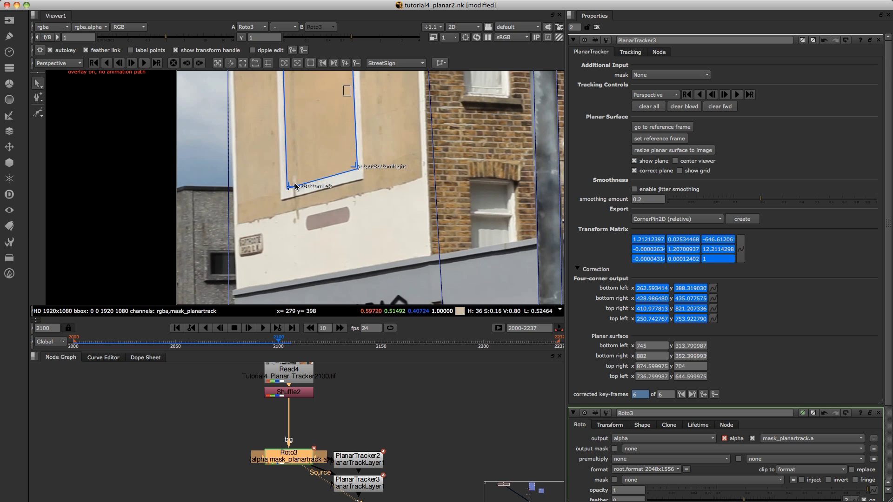
Step: Scrub through the early frames near 2000 to check how the corrected plane follows the wall panel
{"action": "left_click", "coordinate": [74, 346]}
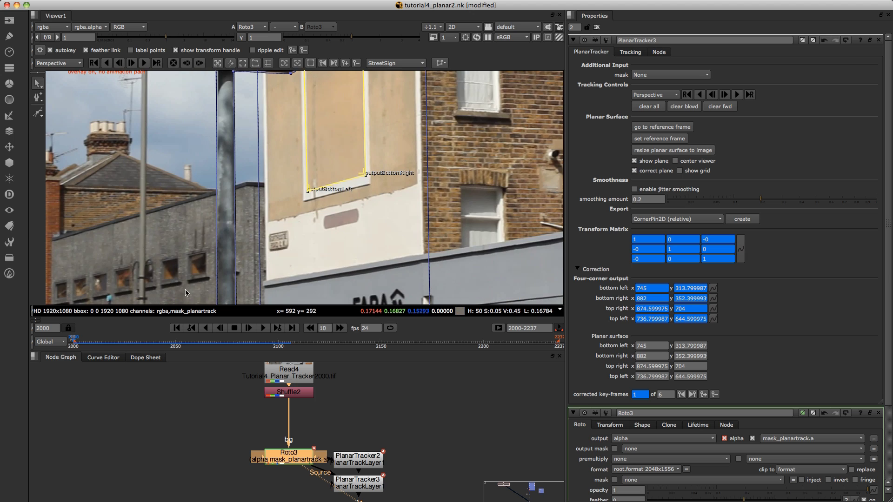
{"action": "left_click", "coordinate": [86, 344]}
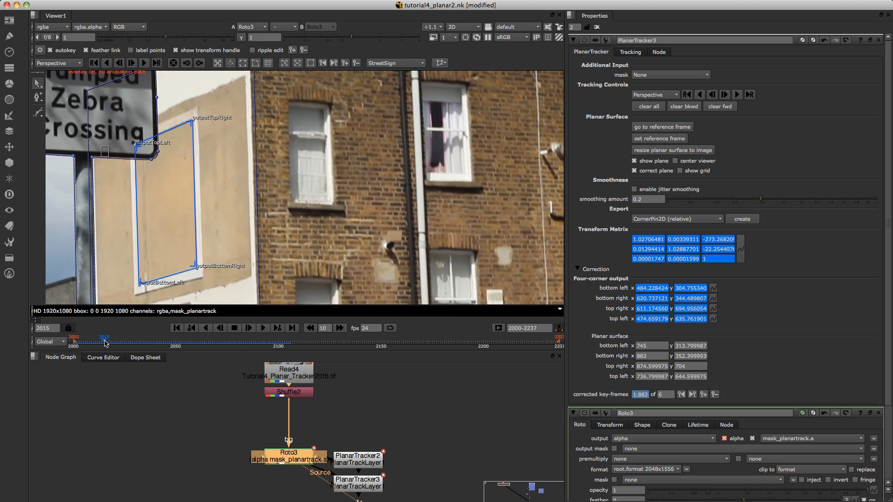
{"action": "left_click_drag", "start_coordinate": [86, 344], "coordinate": [75, 345]}
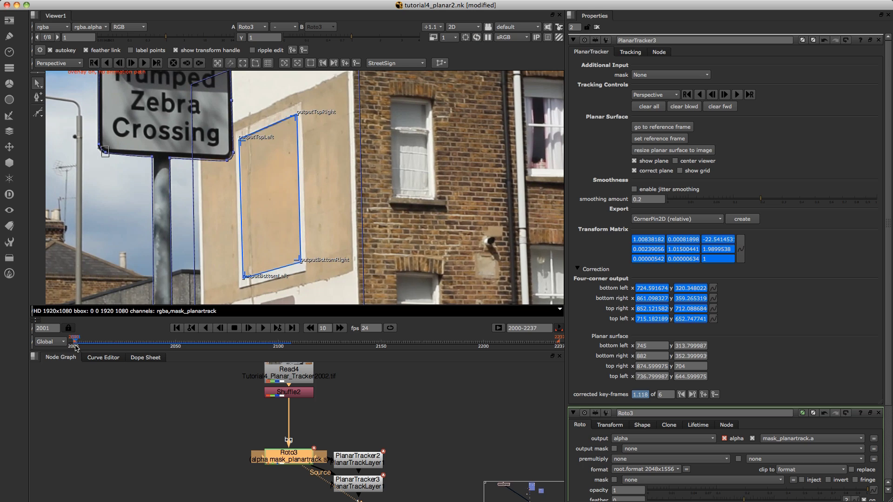
Step: Make PlanarTrackLayer1 the active track layer and export its track as a CornerPin2D (relative) node
{"action": "left_click", "coordinate": [417, 64]}
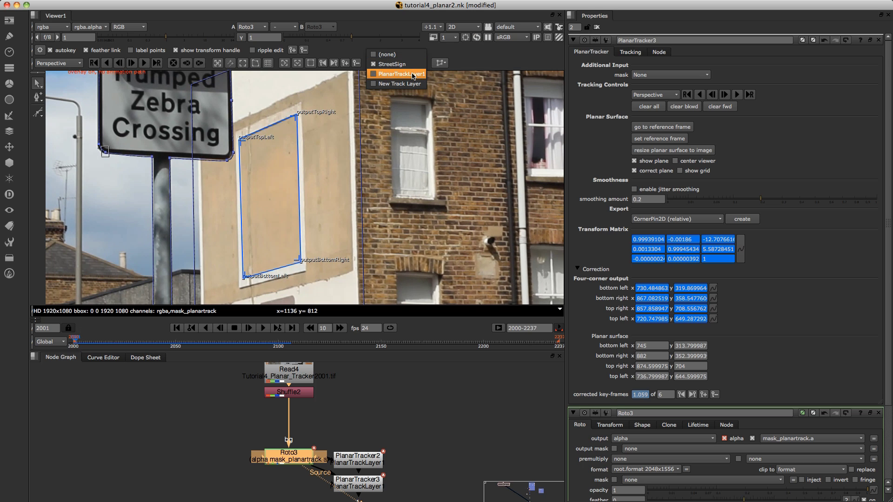
{"action": "left_click", "coordinate": [413, 74]}
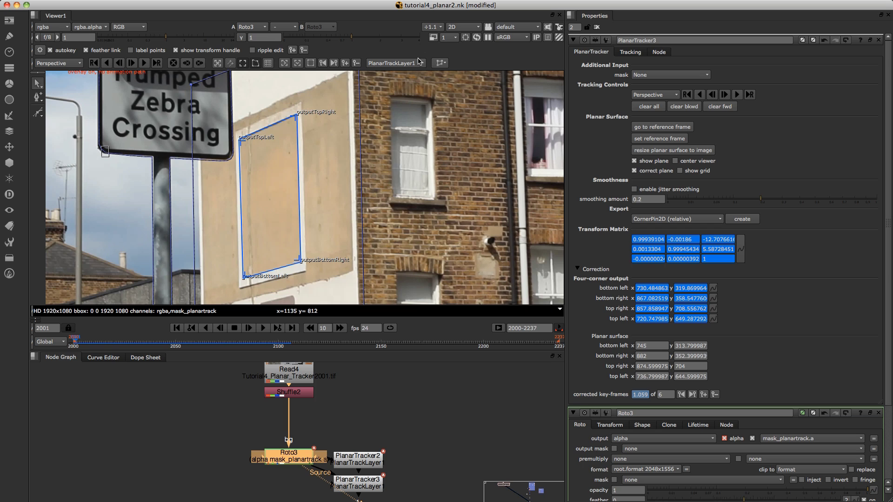
{"action": "left_click", "coordinate": [443, 64]}
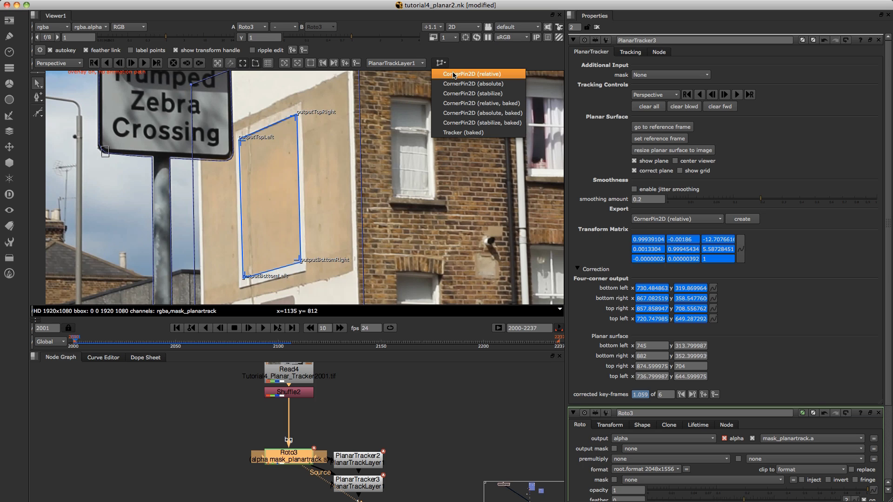
{"action": "left_click", "coordinate": [454, 77]}
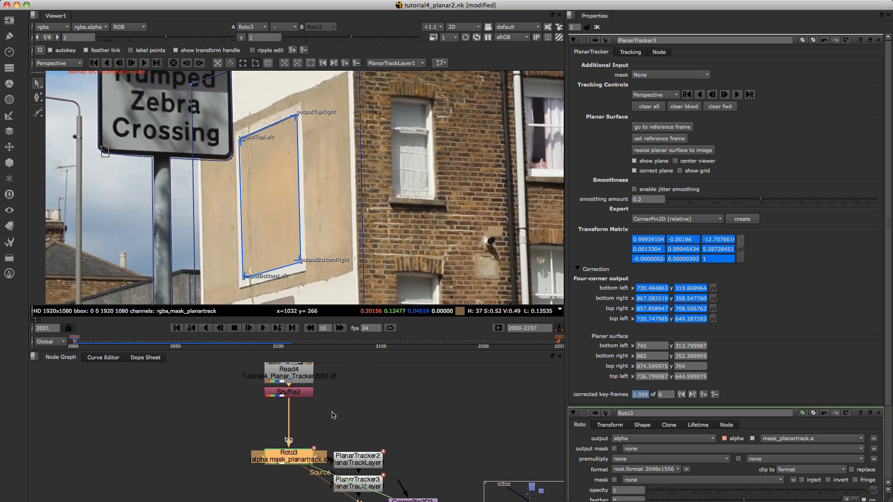
Step: Open the exported CornerPin2D node's properties and place the node in free space well to the right of Roto3
{"action": "scroll", "coordinate": [338, 410], "scroll_direction": "down", "scroll_amount": 2}
{"action": "scroll", "coordinate": [335, 410], "scroll_direction": "down", "scroll_amount": 1}
{"action": "middle_click_drag", "start_coordinate": [343, 430], "coordinate": [279, 380]}
{"action": "left_click_drag", "start_coordinate": [335, 422], "coordinate": [278, 466]}
{"action": "middle_click_drag", "start_coordinate": [292, 412], "coordinate": [278, 353]}
{"action": "left_click_drag", "start_coordinate": [259, 403], "coordinate": [325, 436]}
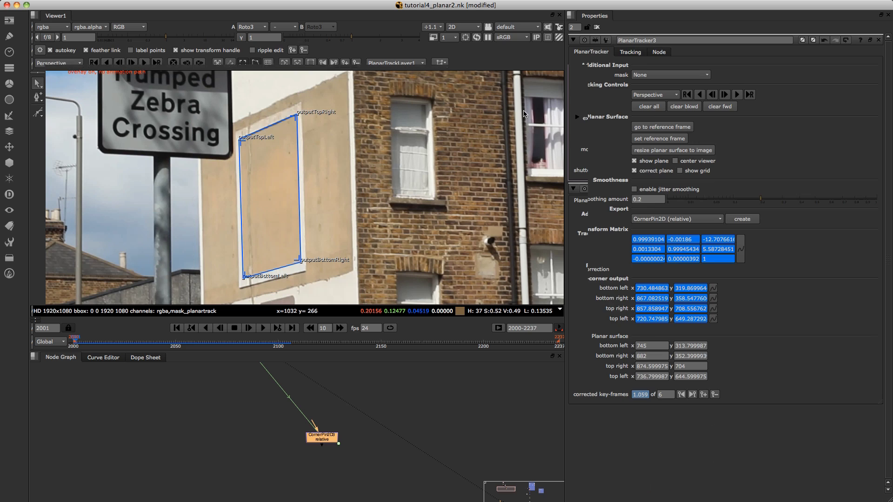
{"action": "double_click", "coordinate": [314, 434]}
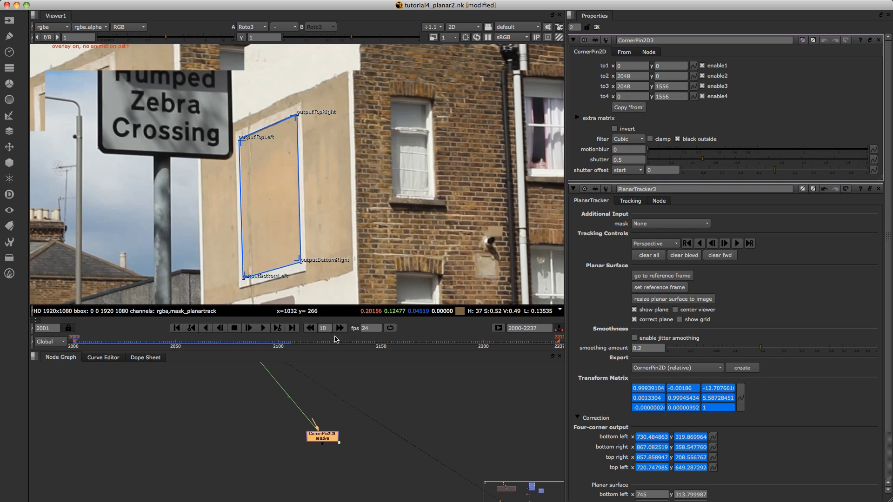
{"action": "scroll", "coordinate": [319, 401], "scroll_direction": "down", "scroll_amount": 2}
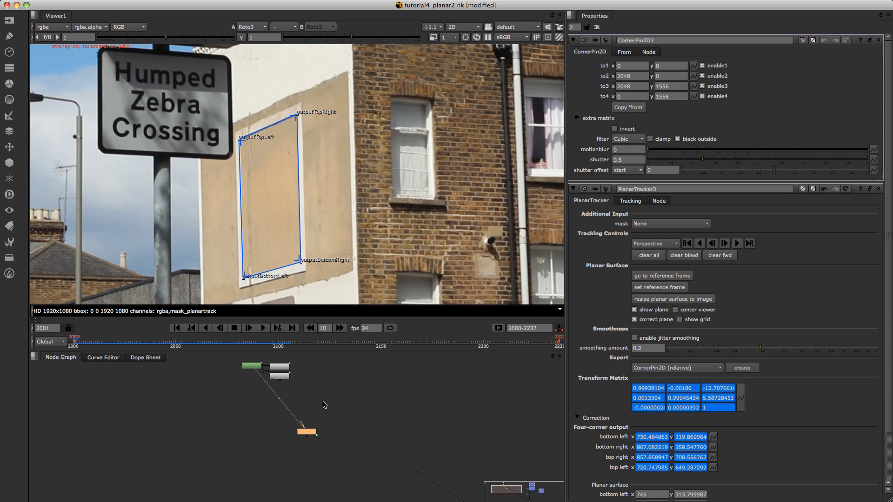
{"action": "left_click_drag", "start_coordinate": [309, 431], "coordinate": [416, 387]}
{"action": "middle_click_drag", "start_coordinate": [390, 399], "coordinate": [367, 445]}
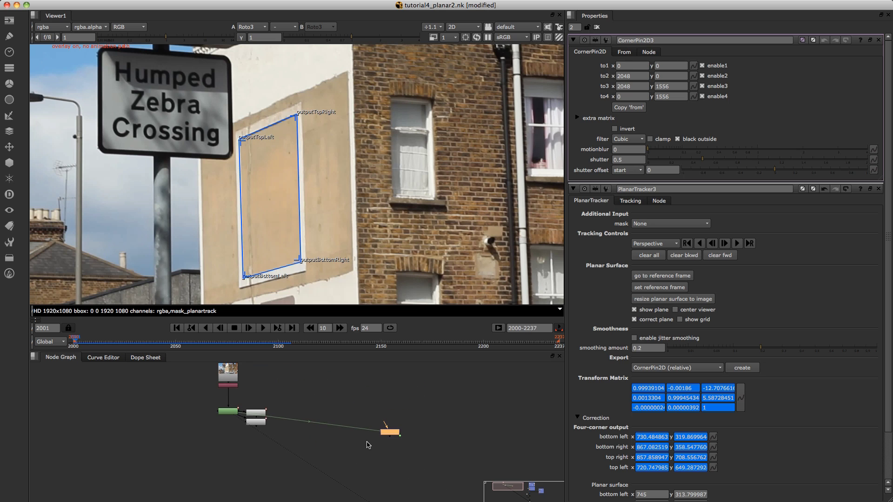
{"action": "scroll", "coordinate": [389, 436], "scroll_direction": "up", "scroll_amount": 4}
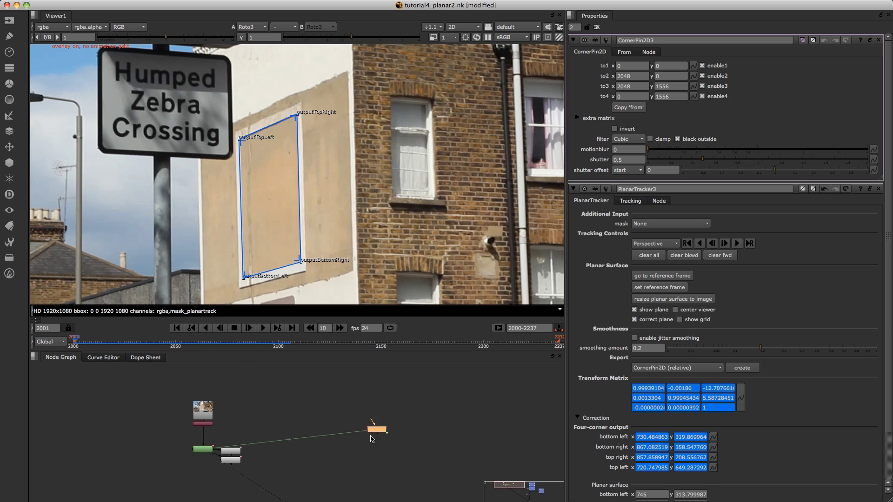
{"action": "left_click_drag", "start_coordinate": [390, 432], "coordinate": [396, 437]}
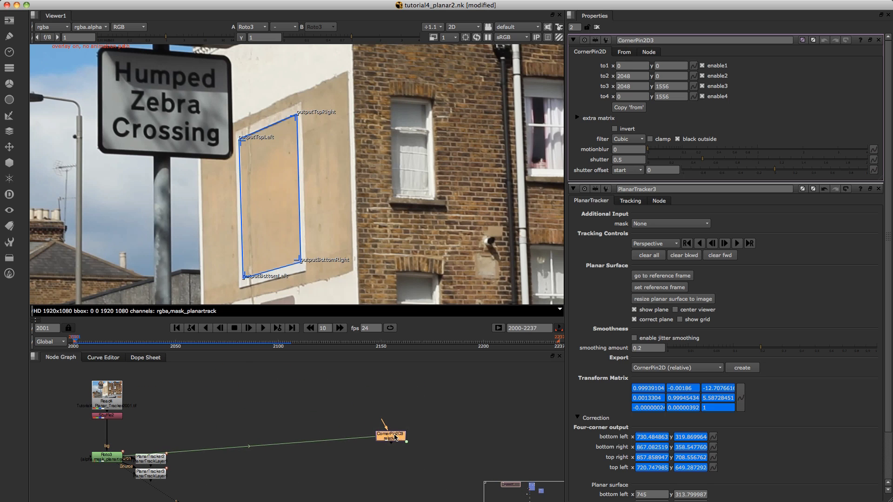
Step: Add a CheckerBoard node and place it above the CornerPin2D node
{"action": "scroll", "coordinate": [393, 399], "scroll_direction": "up", "scroll_amount": 1}
{"action": "key", "text": "Tab"}
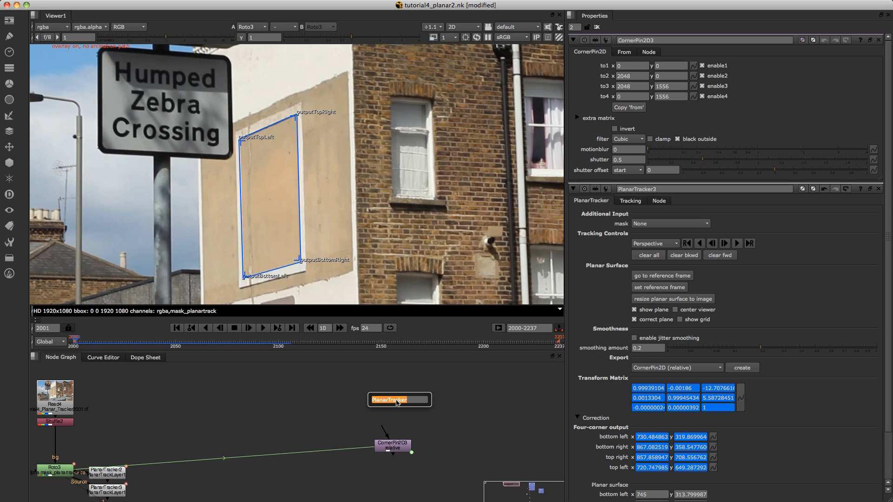
{"action": "type", "text": "he"}
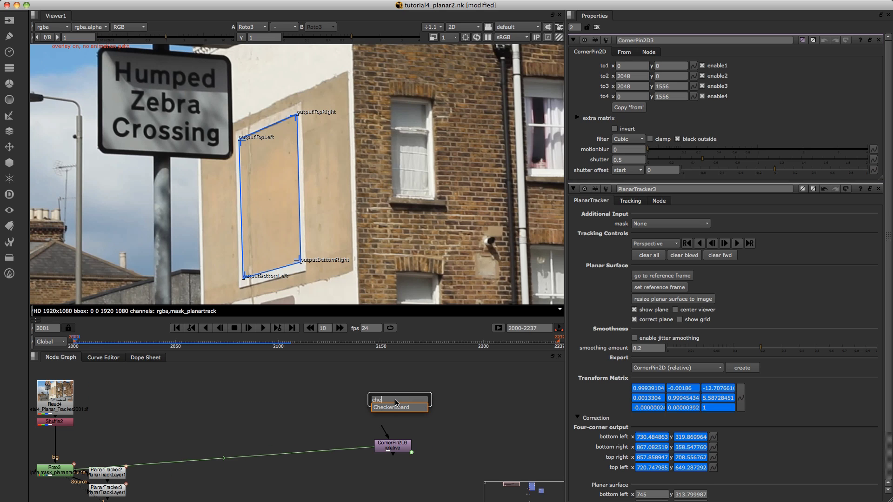
{"action": "type", "text": "cker"}
{"action": "key", "text": "Return"}
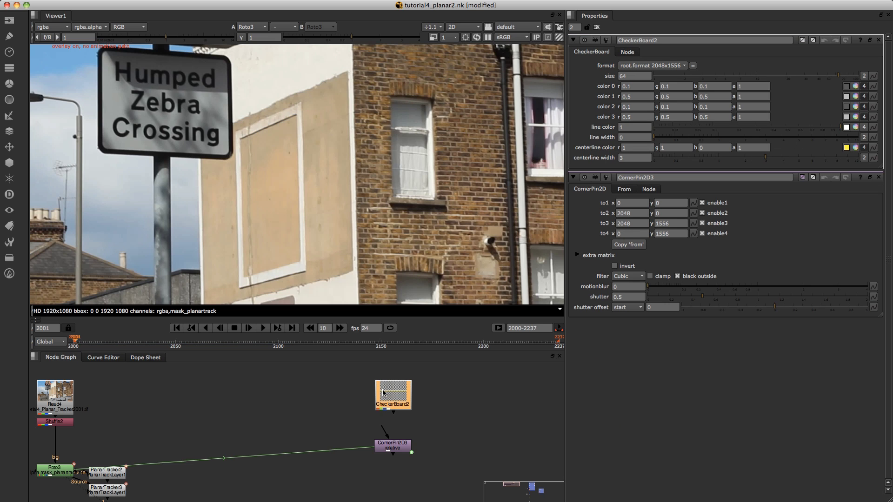
{"action": "middle_click_drag", "start_coordinate": [402, 402], "coordinate": [395, 420]}
{"action": "left_click_drag", "start_coordinate": [385, 413], "coordinate": [388, 384]}
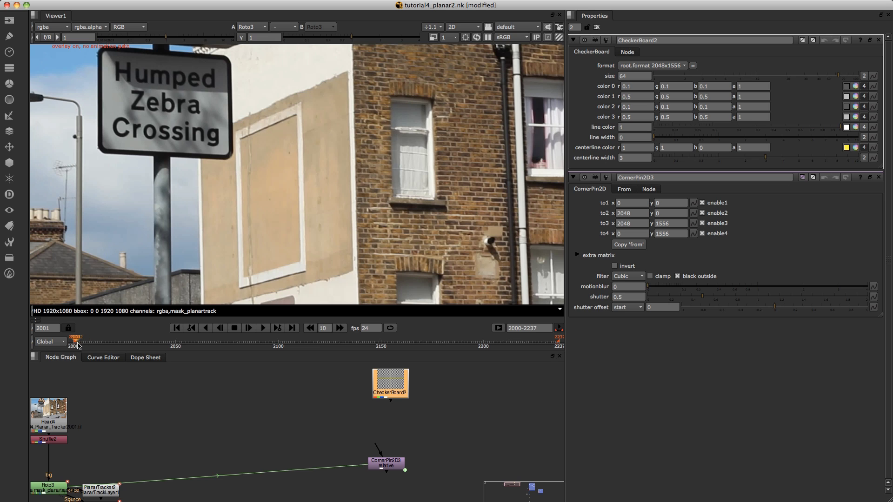
Step: Return to frame 2000 and adjust the CheckerBoard node's position above the CornerPin2D node
{"action": "left_click_drag", "start_coordinate": [78, 345], "coordinate": [74, 345]}
{"action": "middle_click_drag", "start_coordinate": [86, 459], "coordinate": [138, 427]}
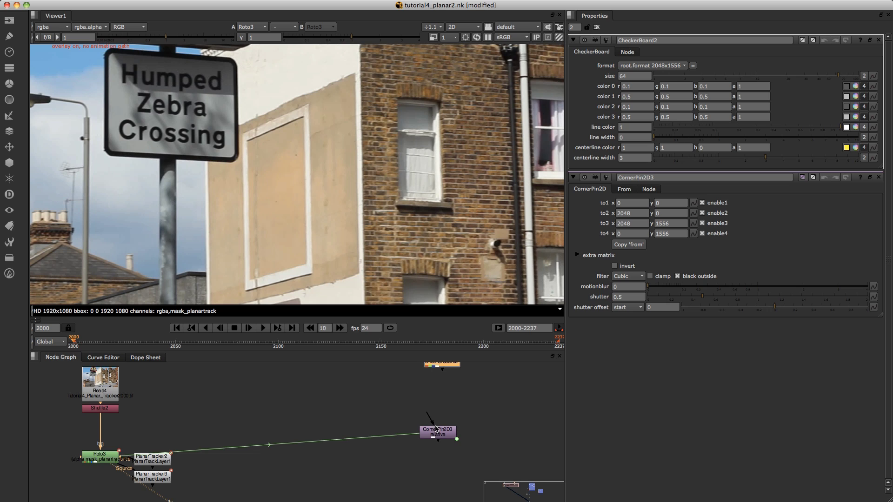
{"action": "scroll", "coordinate": [421, 414], "scroll_direction": "up", "scroll_amount": 4}
{"action": "scroll", "coordinate": [421, 414], "scroll_direction": "right", "scroll_amount": 4}
{"action": "left_click_drag", "start_coordinate": [397, 392], "coordinate": [402, 391]}
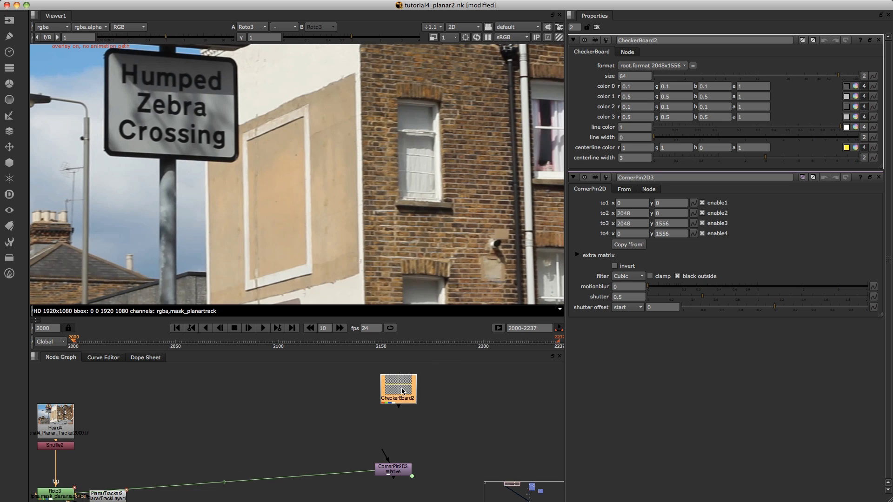
{"action": "scroll", "coordinate": [228, 414], "scroll_direction": "down", "scroll_amount": 2}
{"action": "scroll", "coordinate": [228, 414], "scroll_direction": "left", "scroll_amount": 1}
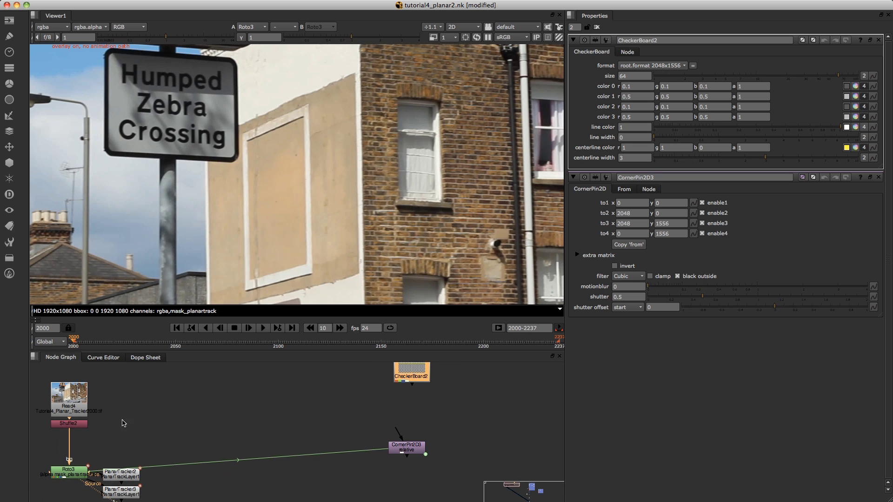
Step: Paste a copy of the Read4 footage node and place it to the left of the CheckerBoard node
{"action": "left_click", "coordinate": [66, 399]}
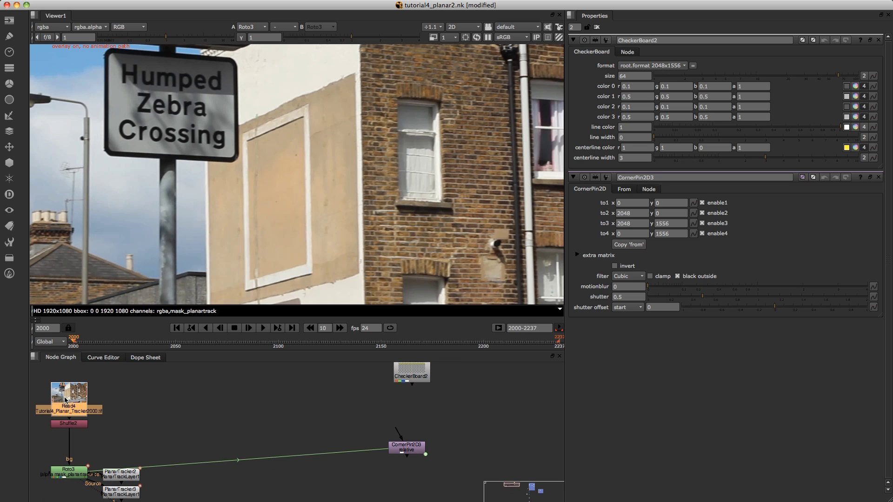
{"action": "middle_click_drag", "start_coordinate": [328, 388], "coordinate": [302, 405]}
{"action": "left_click", "coordinate": [315, 390]}
{"action": "key", "text": "super+v"}
{"action": "left_click_drag", "start_coordinate": [317, 390], "coordinate": [303, 390]}
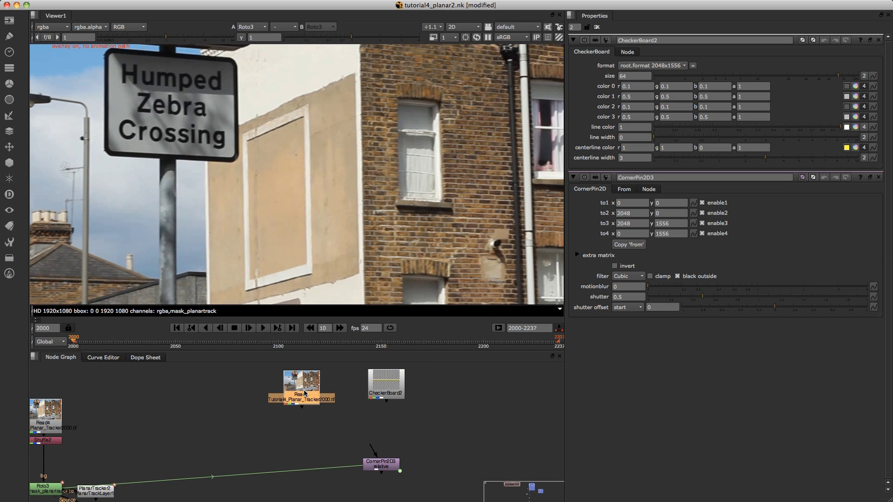
Step: Open the pasted Read node's properties, then delete that copy of the footage node
{"action": "scroll", "coordinate": [305, 393], "scroll_direction": "up", "scroll_amount": 2}
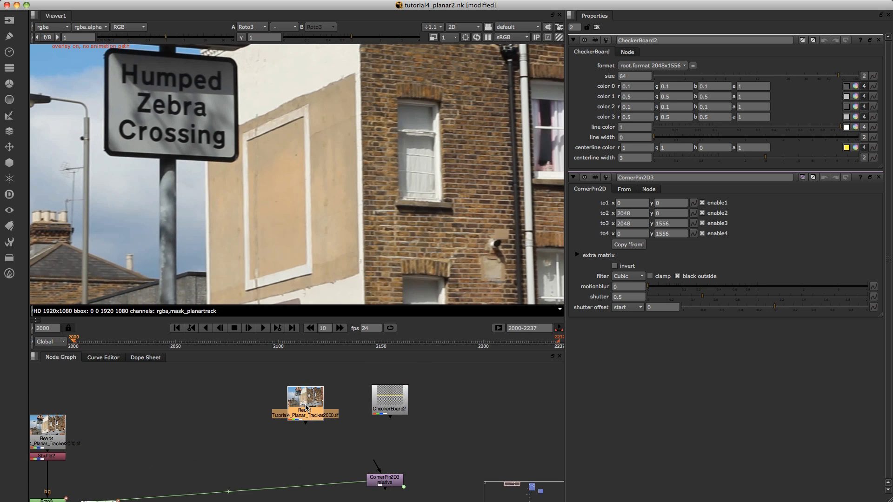
{"action": "double_click", "coordinate": [306, 407]}
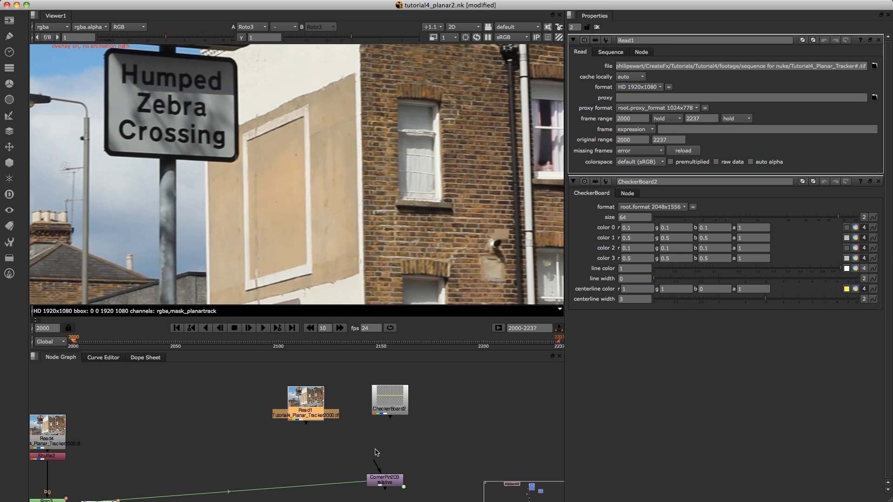
{"action": "key", "text": "Escape"}
{"action": "key", "text": "Delete"}
{"action": "scroll", "coordinate": [375, 465], "scroll_direction": "down", "scroll_amount": 1}
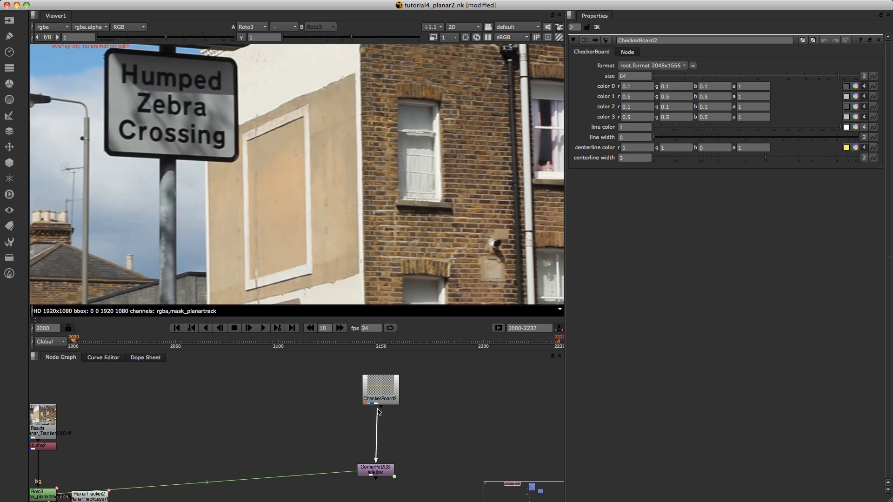
Step: Connect the relative CornerPin2D to the CheckerBoard, view its output and detach it again
{"action": "left_click_drag", "start_coordinate": [376, 467], "coordinate": [380, 465]}
{"action": "key", "text": "1"}
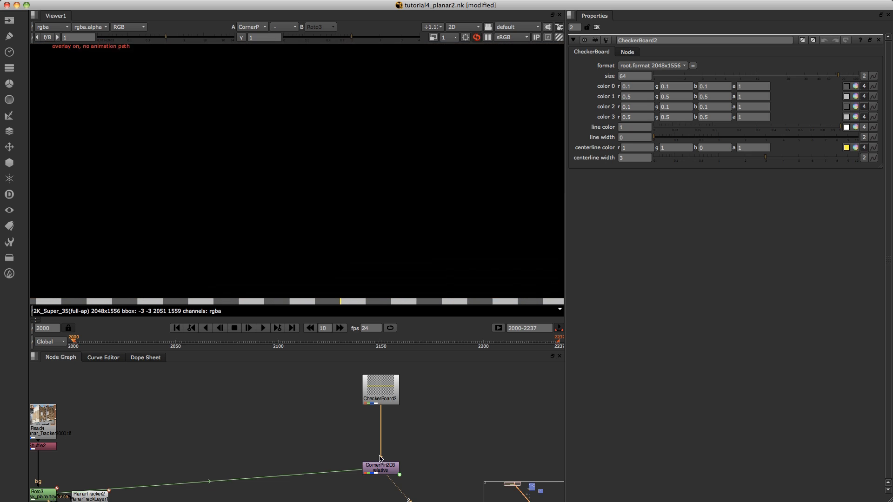
{"action": "scroll", "coordinate": [366, 212], "scroll_direction": "down", "scroll_amount": 5}
{"action": "scroll", "coordinate": [308, 202], "scroll_direction": "up", "scroll_amount": 3}
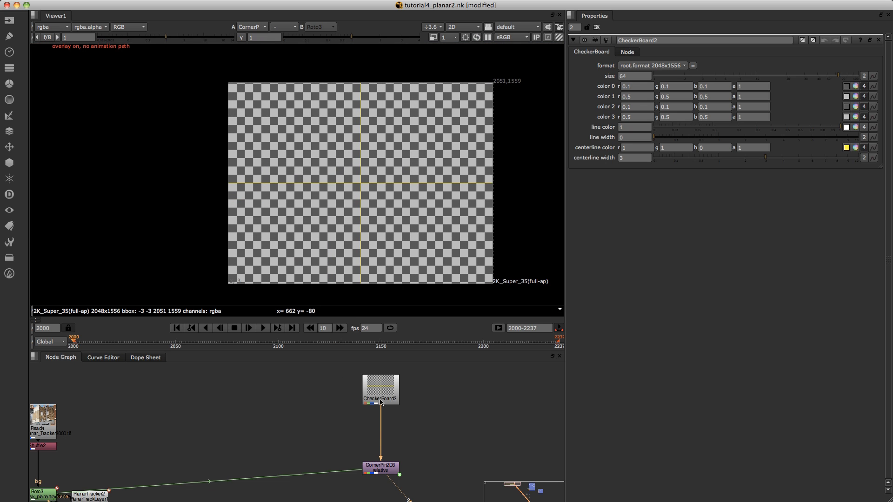
{"action": "left_click_drag", "start_coordinate": [381, 458], "coordinate": [379, 488]}
Step: Add a Merge node with the CheckerBoard as input A and the Read4 footage as input B, and view its output
{"action": "left_click", "coordinate": [300, 408]}
{"action": "key", "text": "m"}
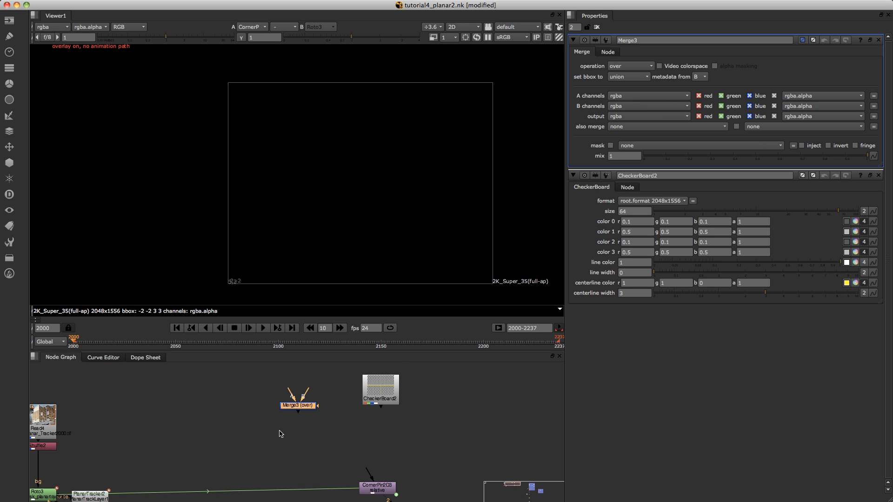
{"action": "left_click_drag", "start_coordinate": [301, 383], "coordinate": [377, 378]}
{"action": "left_click_drag", "start_coordinate": [325, 411], "coordinate": [44, 401]}
{"action": "left_click_drag", "start_coordinate": [324, 426], "coordinate": [345, 448]}
{"action": "key", "text": "1"}
Step: Add a new CornerPin2D node and insert it between the CheckerBoard and the Merge node
{"action": "middle_click_drag", "start_coordinate": [370, 421], "coordinate": [341, 431]}
{"action": "left_click", "coordinate": [384, 434]}
{"action": "key", "text": "Tab"}
{"action": "type", "text": "co"}
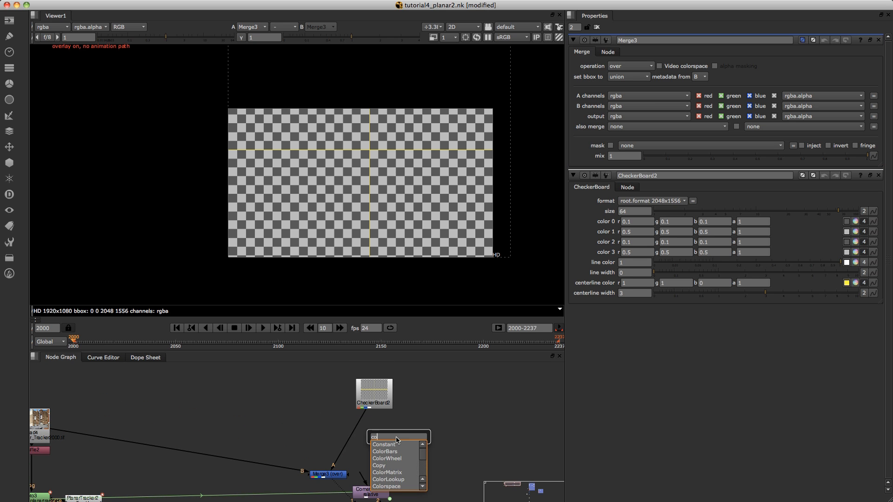
{"action": "type", "text": "rn"}
{"action": "left_click", "coordinate": [392, 445]}
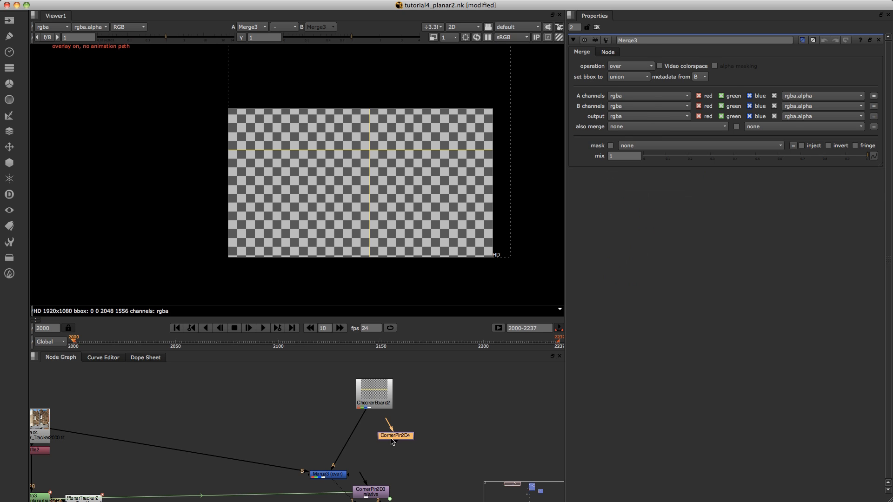
{"action": "left_click_drag", "start_coordinate": [393, 435], "coordinate": [373, 437]}
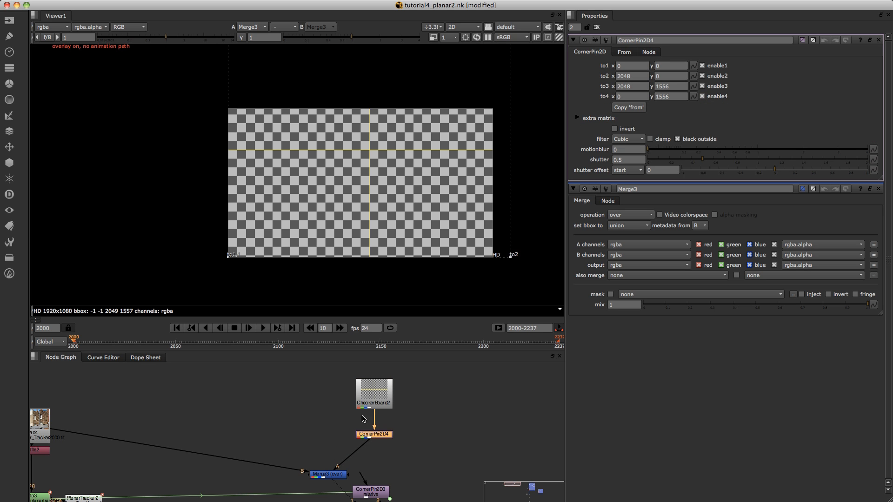
Step: Undo a trial move of the to4 corner and copy the new CornerPin2D's from values to its to corners
{"action": "middle_click_drag", "start_coordinate": [336, 149], "coordinate": [321, 135], "text": "alt"}
{"action": "middle_click_drag", "start_coordinate": [321, 135], "coordinate": [327, 181]}
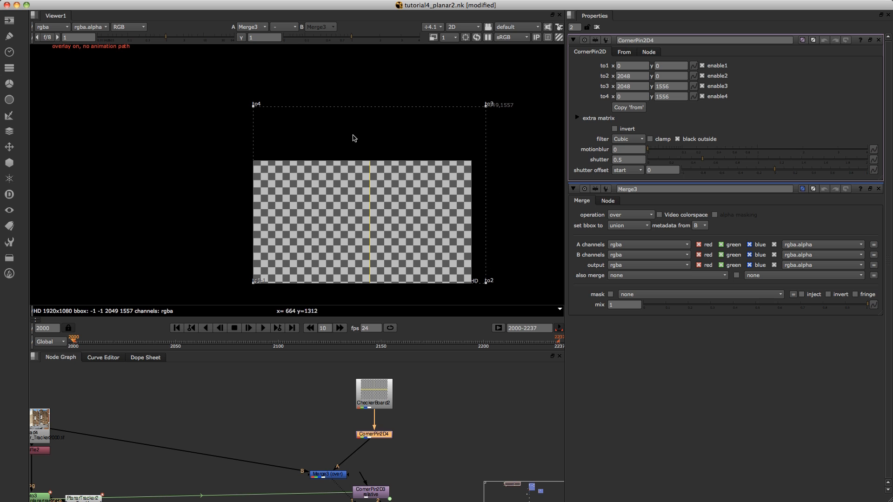
{"action": "left_click_drag", "start_coordinate": [253, 106], "coordinate": [257, 139]}
{"action": "key", "text": "super+z"}
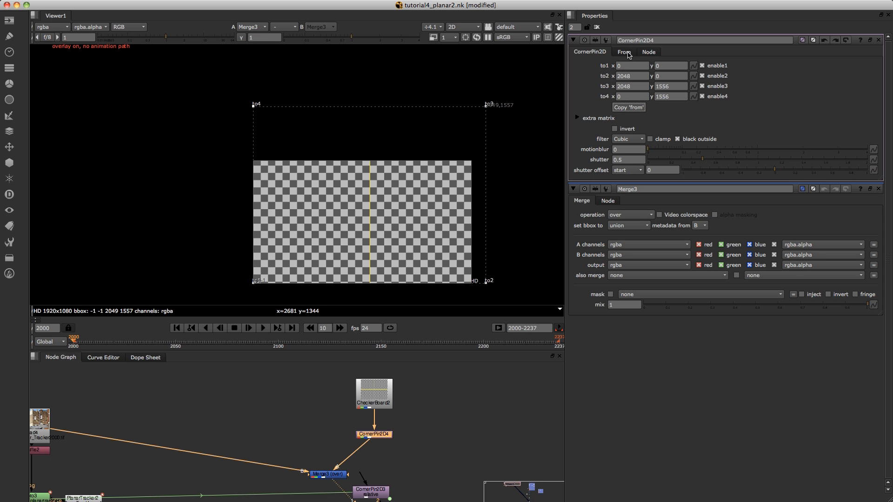
{"action": "left_click", "coordinate": [624, 53]}
{"action": "left_click", "coordinate": [592, 52]}
{"action": "left_click", "coordinate": [624, 108]}
Step: Pull the checkerboard's corners in near the wall panel: to1 about 562,344, to2 892,368, to3 826,696 and to4 562,658
{"action": "left_click_drag", "start_coordinate": [254, 107], "coordinate": [318, 208]}
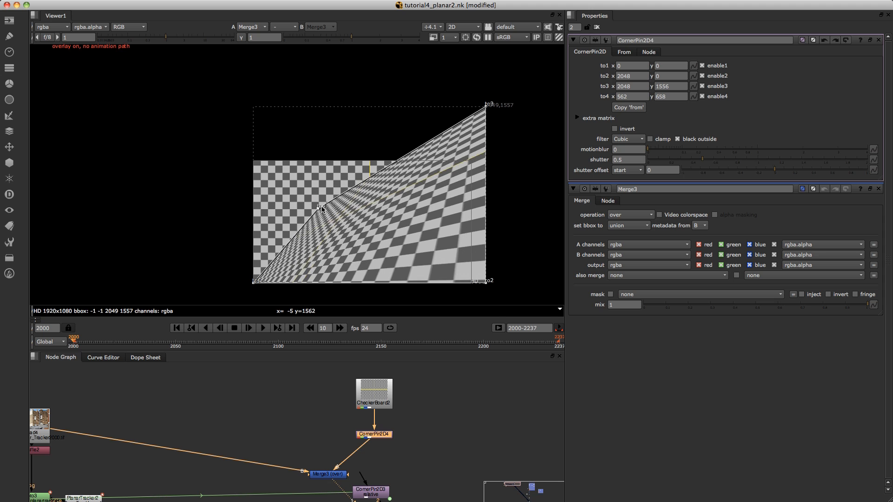
{"action": "left_click_drag", "start_coordinate": [487, 106], "coordinate": [348, 203]}
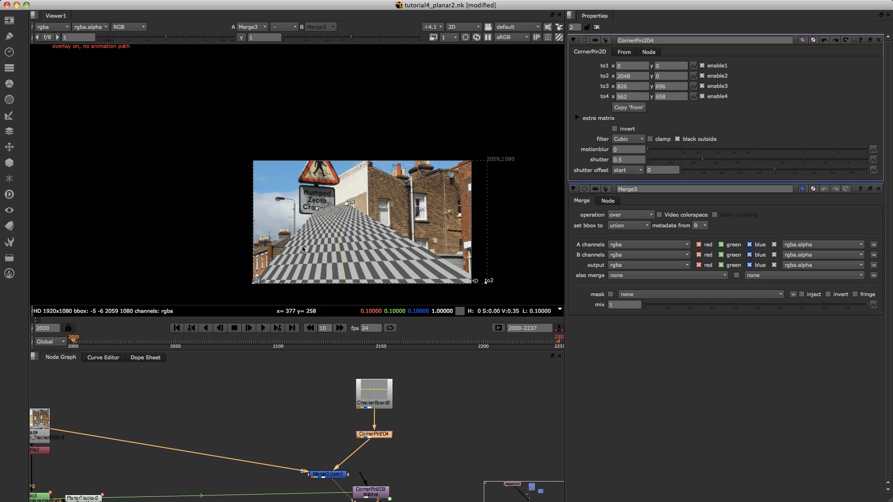
{"action": "middle_click_drag", "start_coordinate": [302, 249], "coordinate": [365, 199]}
{"action": "left_click_drag", "start_coordinate": [320, 230], "coordinate": [383, 190]}
{"action": "scroll", "coordinate": [393, 185], "scroll_direction": "up", "scroll_amount": 2}
{"action": "middle_click_drag", "start_coordinate": [514, 238], "coordinate": [408, 241]}
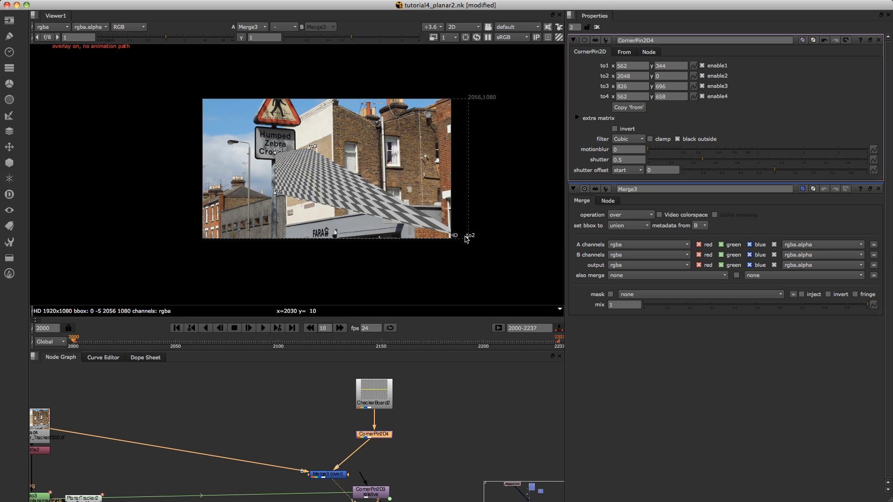
{"action": "left_click_drag", "start_coordinate": [468, 238], "coordinate": [319, 188]}
Step: Fit the corners to the framed wall panel: to1 about 744,314, to2 878,352, to3 872,702 and to4 742,646
{"action": "scroll", "coordinate": [294, 173], "scroll_direction": "up", "scroll_amount": 5}
{"action": "left_click_drag", "start_coordinate": [346, 111], "coordinate": [358, 109]}
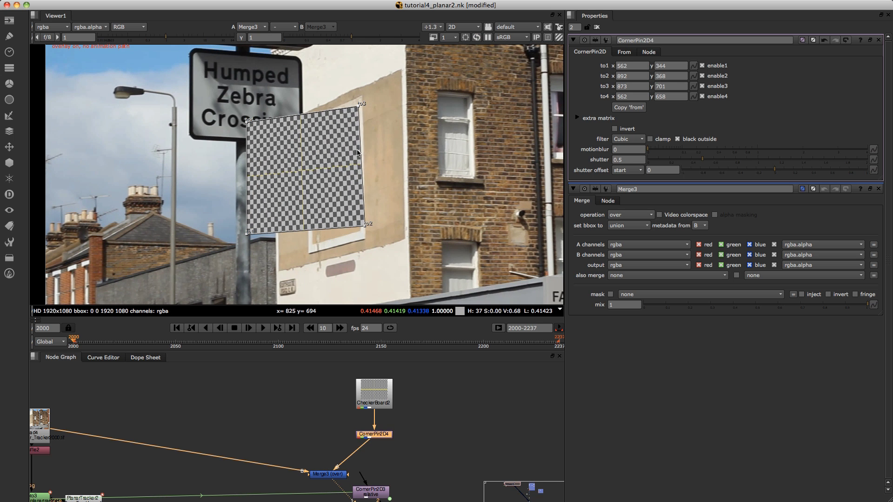
{"action": "left_click_drag", "start_coordinate": [364, 225], "coordinate": [358, 231]}
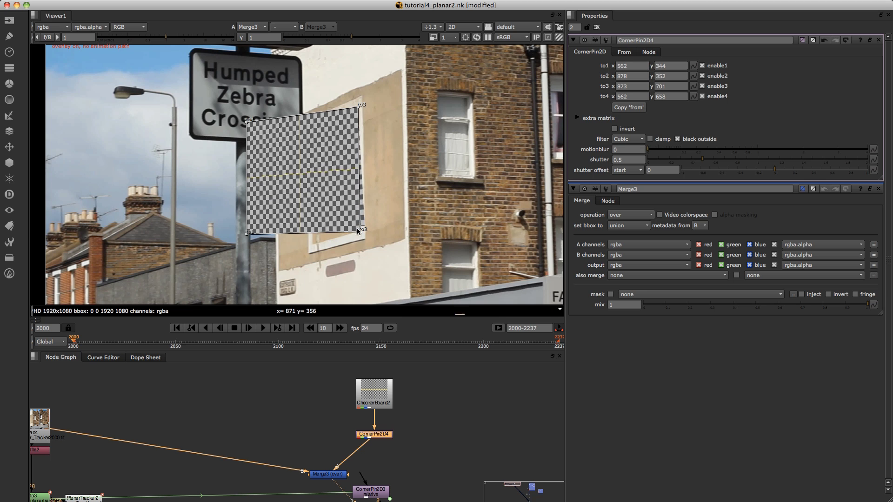
{"action": "left_click_drag", "start_coordinate": [247, 232], "coordinate": [311, 245]}
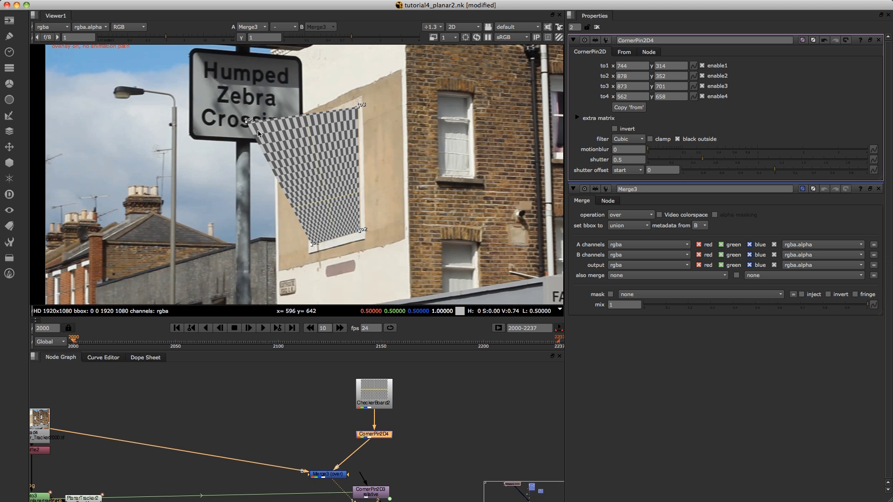
{"action": "left_click_drag", "start_coordinate": [249, 120], "coordinate": [312, 129]}
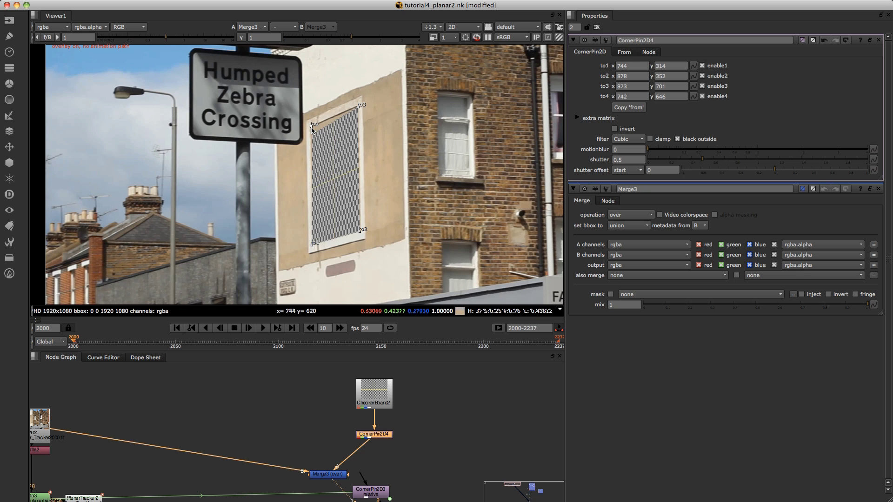
{"action": "left_click_drag", "start_coordinate": [357, 106], "coordinate": [358, 108]}
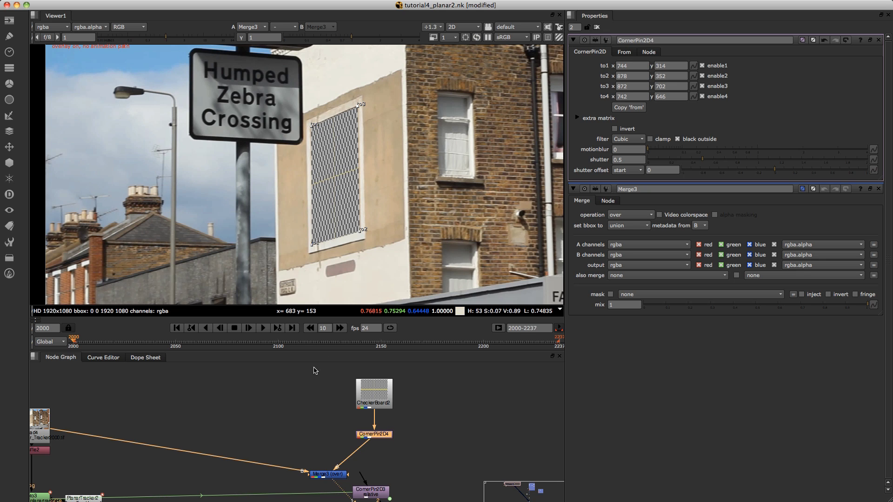
Step: Insert the relative CornerPin2D between the new CornerPin2D and the Merge, and go to frame 2005
{"action": "middle_click_drag", "start_coordinate": [300, 441], "coordinate": [291, 382]}
{"action": "left_click_drag", "start_coordinate": [366, 436], "coordinate": [351, 389]}
{"action": "left_click_drag", "start_coordinate": [74, 340], "coordinate": [87, 341]}
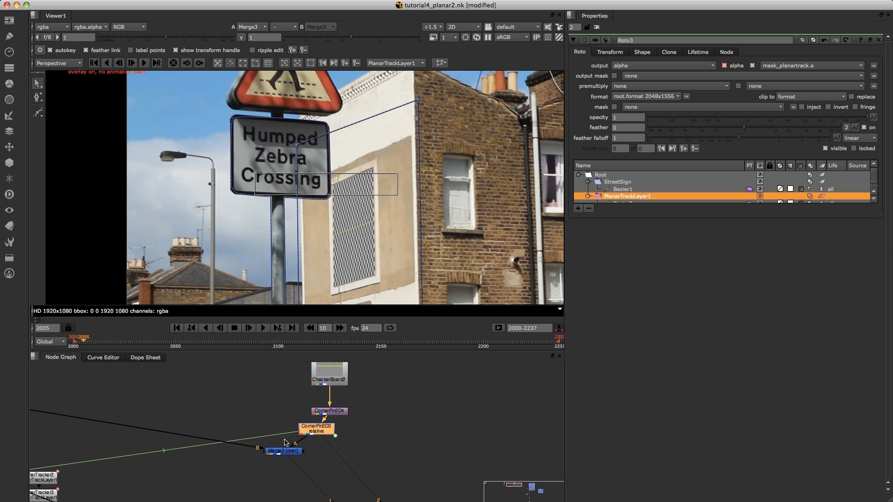
Step: Align both CornerPin2D nodes and the Merge in a vertical column below the CheckerBoard, with space between them
{"action": "left_click_drag", "start_coordinate": [285, 450], "coordinate": [318, 464]}
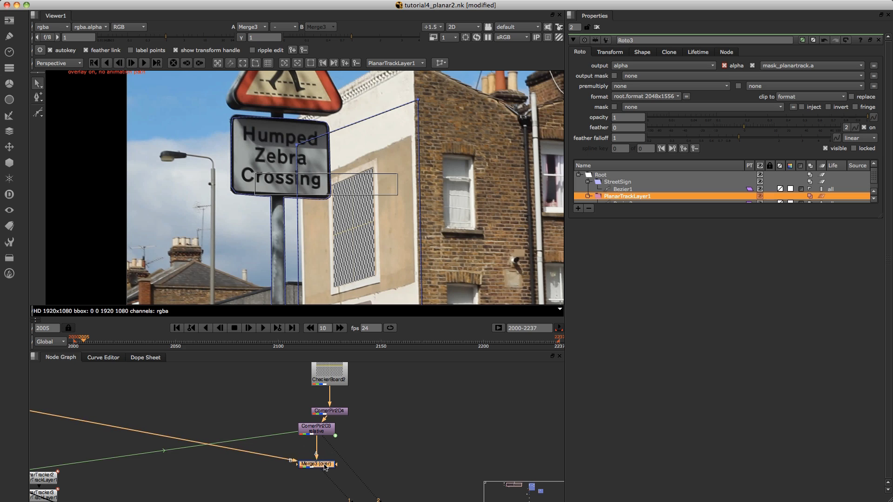
{"action": "left_click", "coordinate": [332, 407]}
{"action": "left_click_drag", "start_coordinate": [324, 431], "coordinate": [337, 433]}
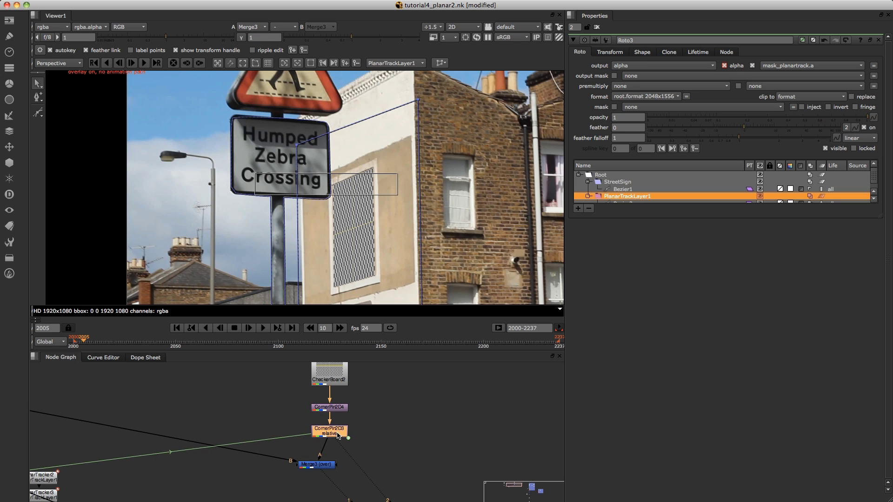
{"action": "middle_click_drag", "start_coordinate": [305, 421], "coordinate": [305, 411]}
{"action": "left_click_drag", "start_coordinate": [332, 423], "coordinate": [328, 474]}
{"action": "mouse_move", "coordinate": [323, 445]}
{"action": "middle_mouse_down"}
{"action": "mouse_move", "coordinate": [315, 408]}
{"action": "mouse_move", "coordinate": [320, 461]}
{"action": "middle_mouse_up"}
Step: Scrub to frame 2017 and examine closely how the checkerboard sits on the wall panel
{"action": "key", "text": "2"}
{"action": "left_click", "coordinate": [292, 385]}
{"action": "left_click_drag", "start_coordinate": [86, 344], "coordinate": [114, 336]}
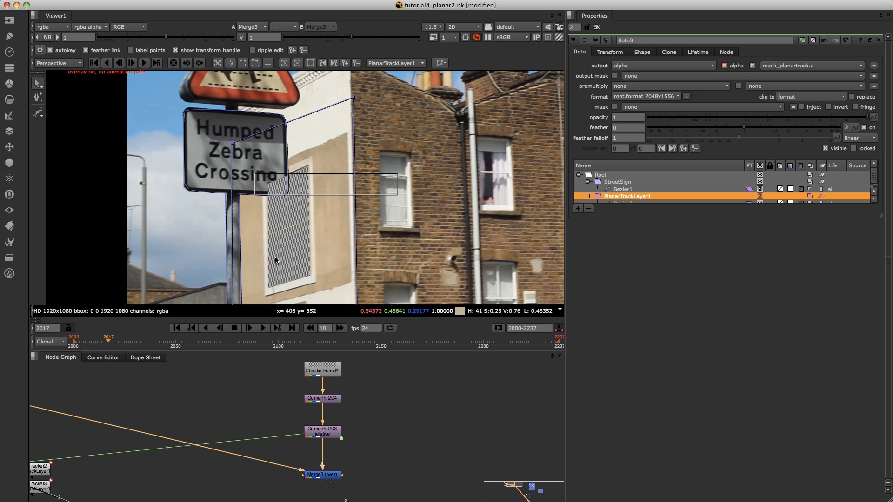
{"action": "scroll", "coordinate": [288, 247], "scroll_direction": "up", "scroll_amount": 4}
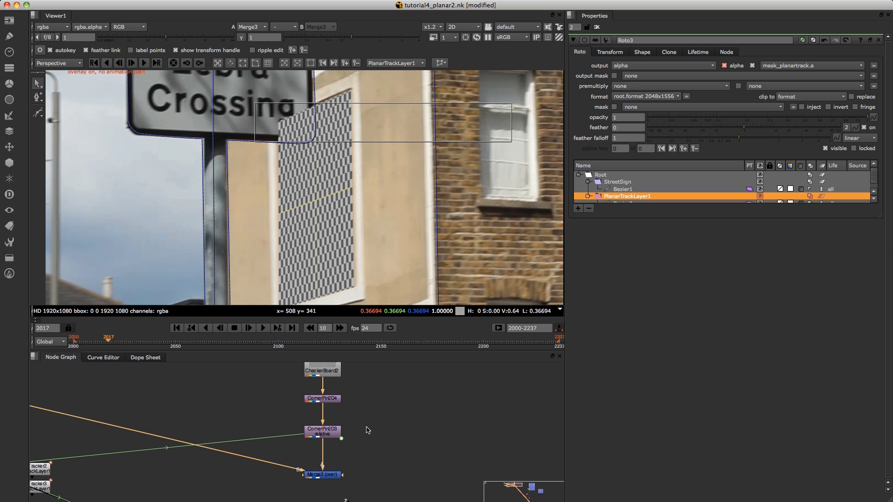
Step: Add an unconnected MotionBlur2D node beside the relative CornerPin2D
{"action": "key", "text": "Tab"}
{"action": "type", "text": "m"}
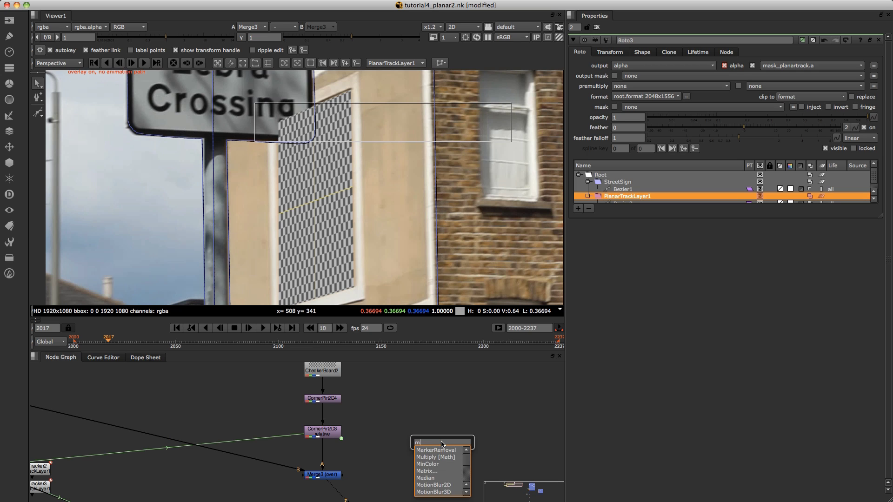
{"action": "type", "text": "otio"}
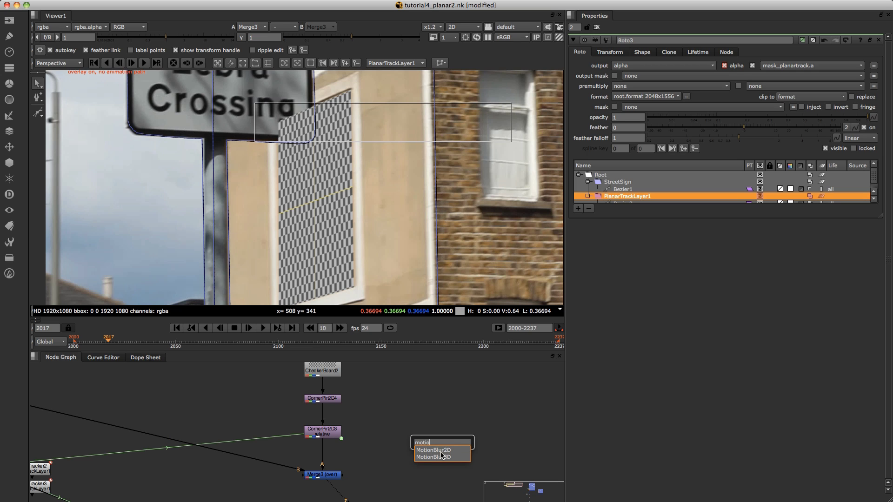
{"action": "left_click", "coordinate": [442, 450]}
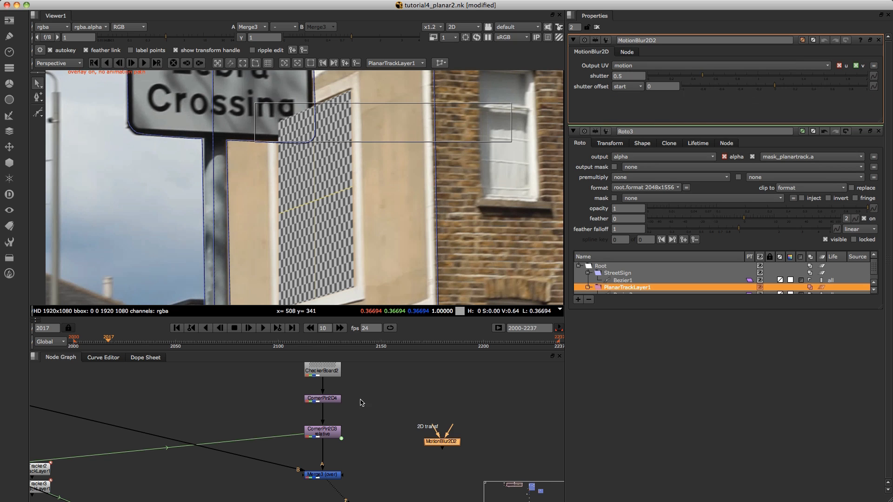
Step: Move the Merge down, add a VectorBlur node, and insert MotionBlur2D and VectorBlur in that order below the relative CornerPin2D
{"action": "scroll", "coordinate": [334, 455], "scroll_direction": "down", "scroll_amount": 2}
{"action": "left_click_drag", "start_coordinate": [332, 442], "coordinate": [332, 487]}
{"action": "left_click", "coordinate": [416, 444]}
{"action": "key", "text": "Tab"}
{"action": "type", "text": "ve"}
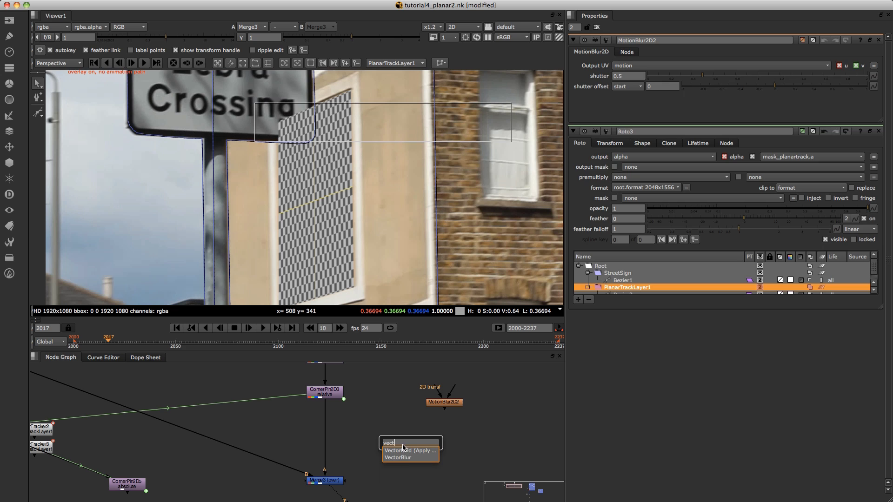
{"action": "left_click", "coordinate": [406, 457]}
{"action": "left_click_drag", "start_coordinate": [437, 409], "coordinate": [321, 424]}
{"action": "left_click_drag", "start_coordinate": [416, 444], "coordinate": [323, 448]}
Step: Open the MotionBlur2D and VectorBlur properties and set the VectorBlur's uv channels to motion
{"action": "double_click", "coordinate": [333, 429]}
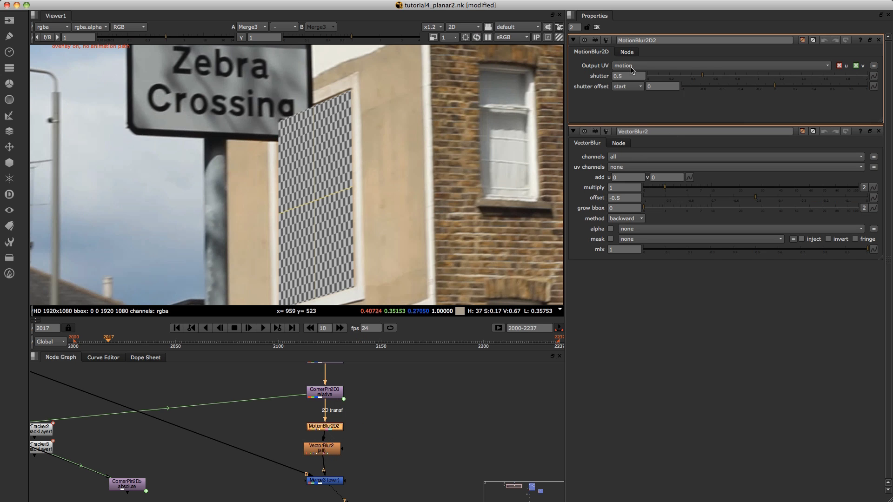
{"action": "double_click", "coordinate": [336, 452]}
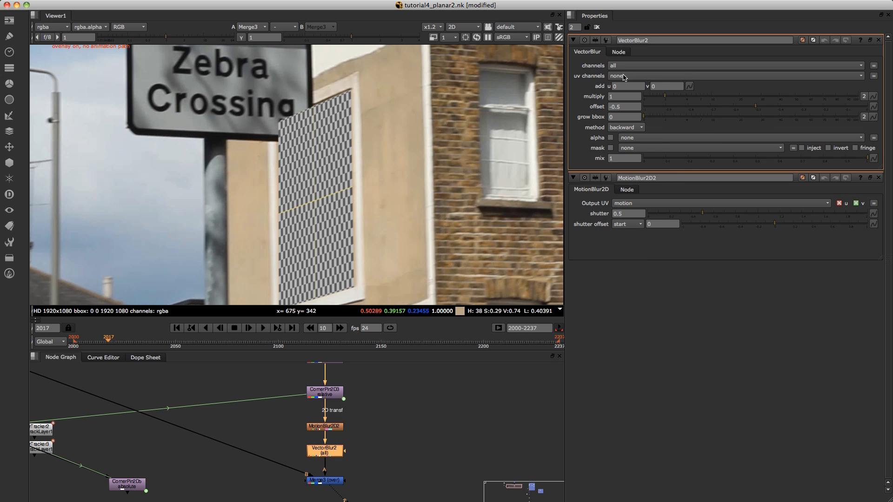
{"action": "left_click", "coordinate": [623, 77]}
{"action": "left_click", "coordinate": [641, 124]}
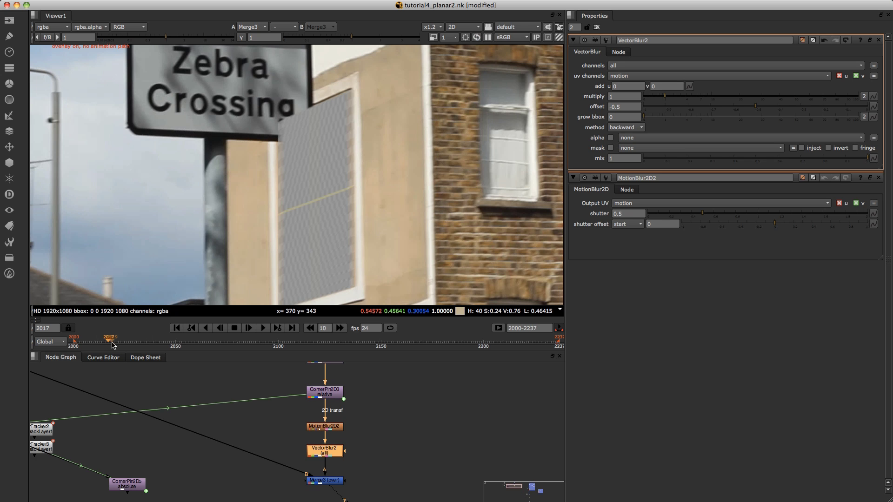
Step: Go to frame 2026 and examine the motion blur on the checkerboard around the street sign
{"action": "left_click", "coordinate": [126, 344]}
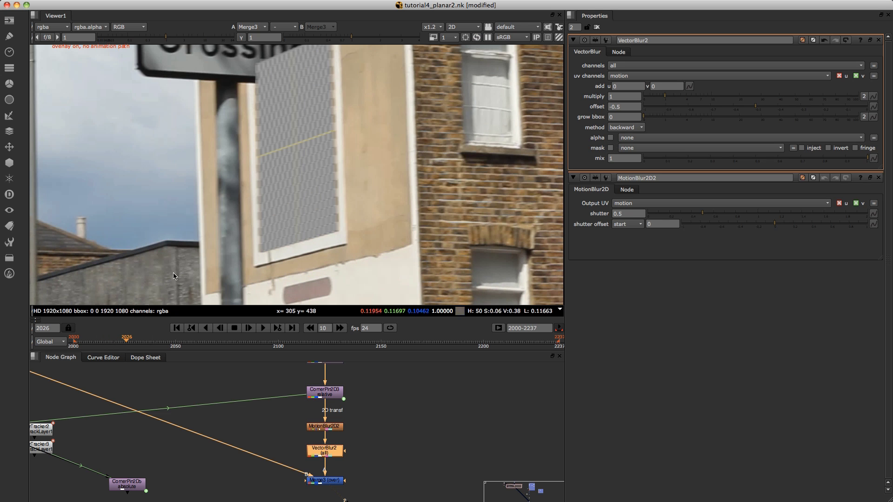
{"action": "middle_click_drag", "start_coordinate": [283, 114], "coordinate": [297, 184]}
{"action": "scroll", "coordinate": [281, 166], "scroll_direction": "down", "scroll_amount": 1}
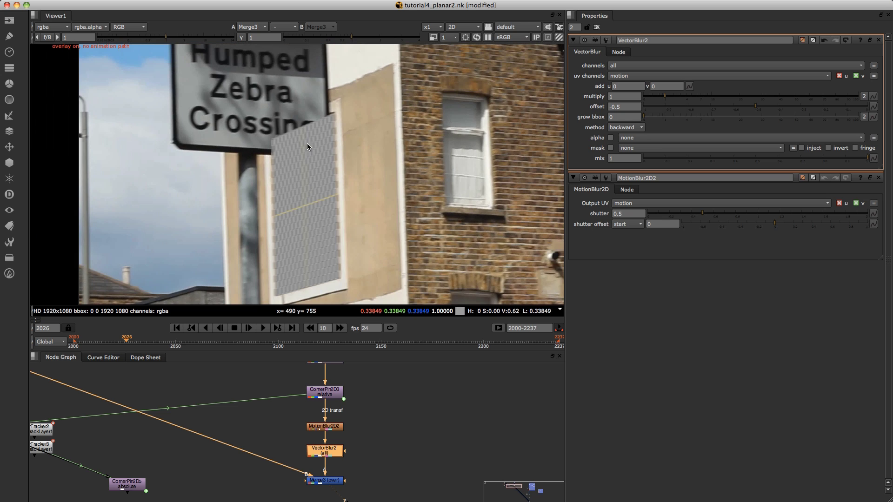
{"action": "scroll", "coordinate": [409, 436], "scroll_direction": "down", "scroll_amount": 3}
Step: Add an unconnected Merge node below the existing Merge (over) and set its operation to stencil
{"action": "middle_click_drag", "start_coordinate": [372, 457], "coordinate": [346, 405]}
{"action": "scroll", "coordinate": [343, 444], "scroll_direction": "up", "scroll_amount": 2}
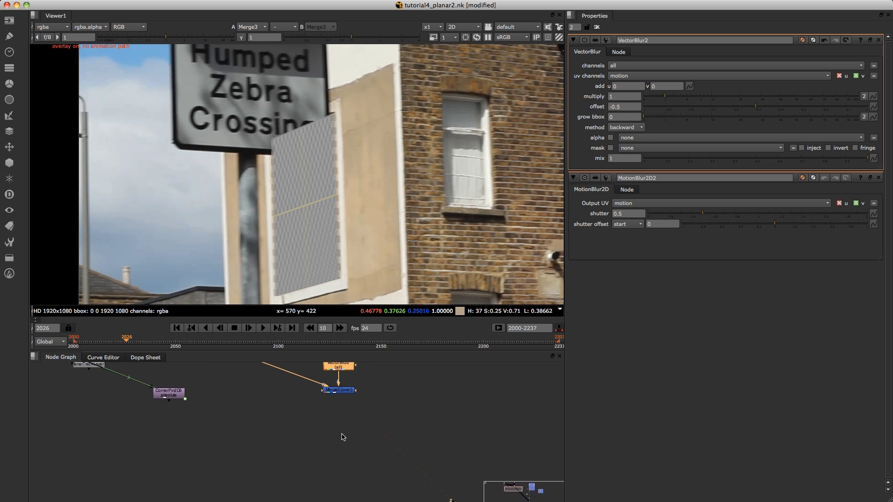
{"action": "left_click", "coordinate": [332, 434]}
{"action": "key", "text": "m"}
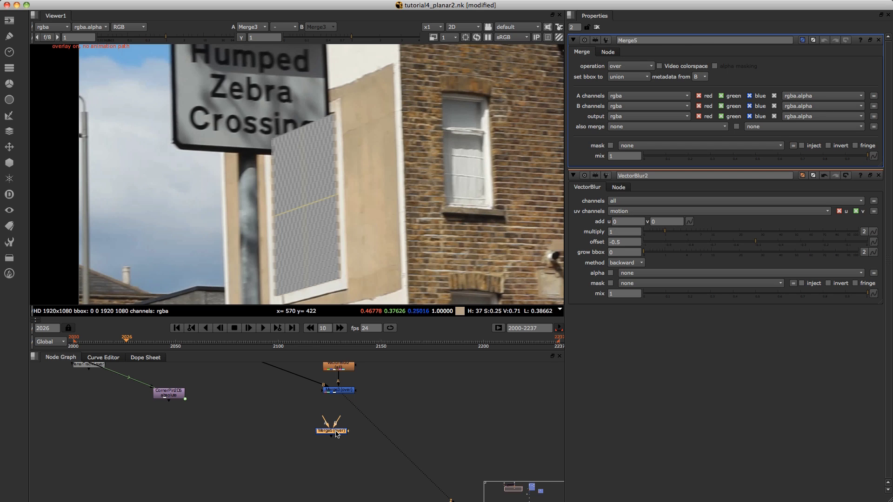
{"action": "left_click", "coordinate": [641, 66]}
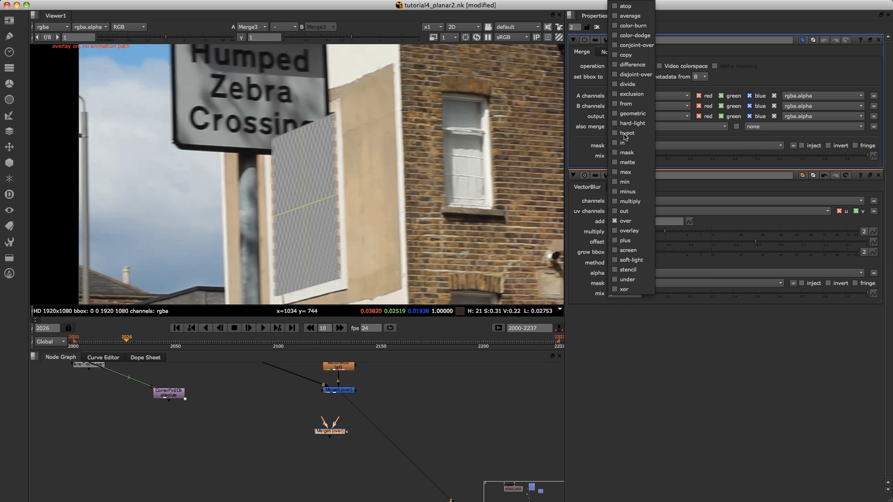
{"action": "left_click", "coordinate": [629, 270]}
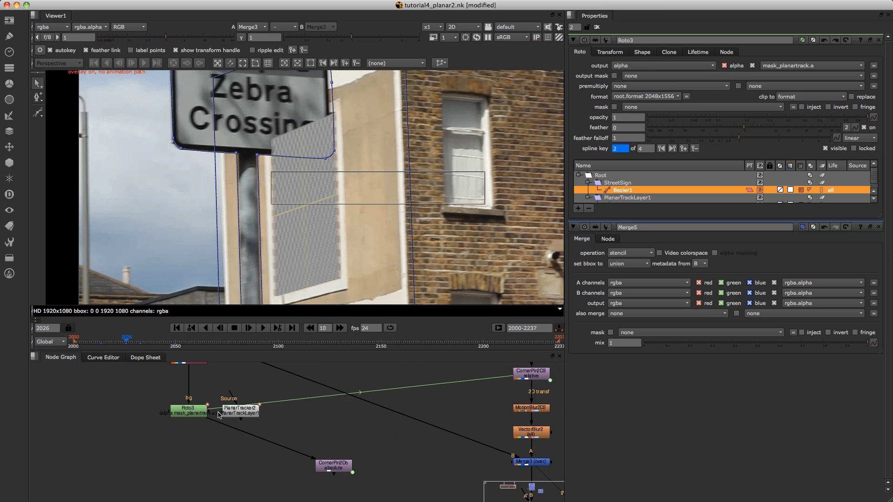
Step: Delete the PlanarTracker2 node beside Roto3
{"action": "left_click", "coordinate": [243, 412]}
{"action": "left_click_drag", "start_coordinate": [242, 413], "coordinate": [253, 414]}
{"action": "key", "text": "Delete"}
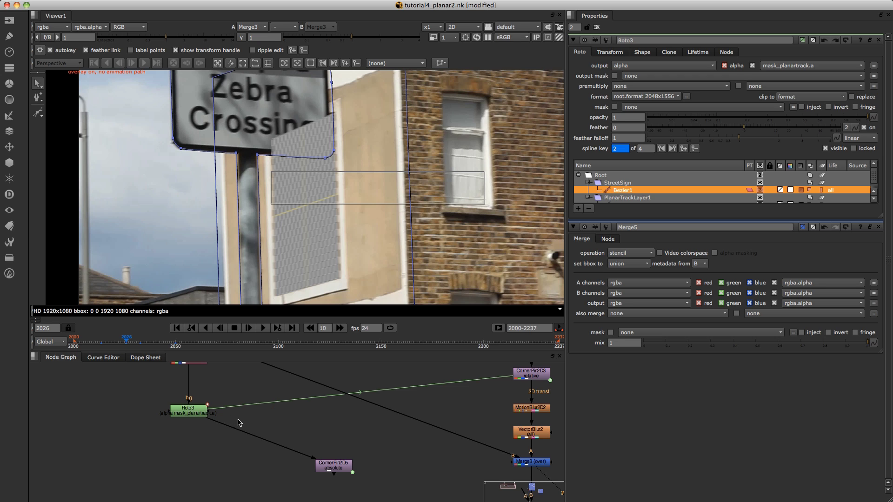
Step: Copy Roto3, paste it beside the stencil Merge, and open the copy's properties
{"action": "left_click", "coordinate": [195, 415]}
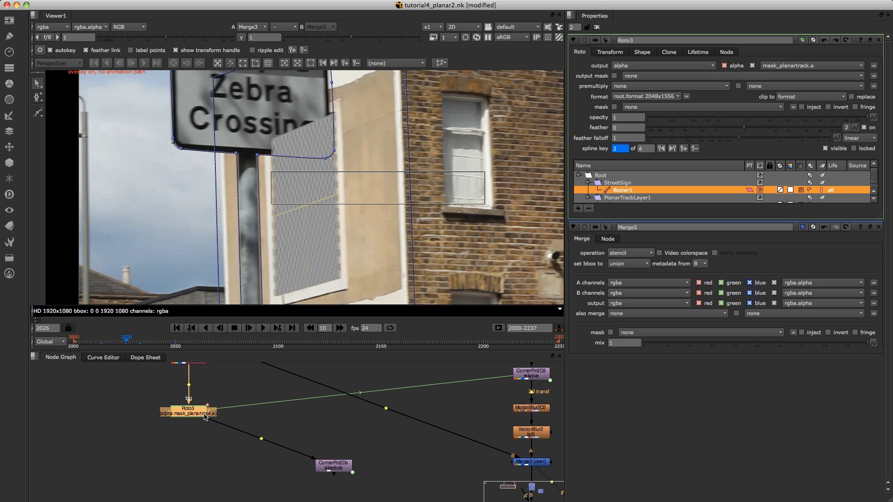
{"action": "scroll", "coordinate": [232, 419], "scroll_direction": "down", "scroll_amount": 5}
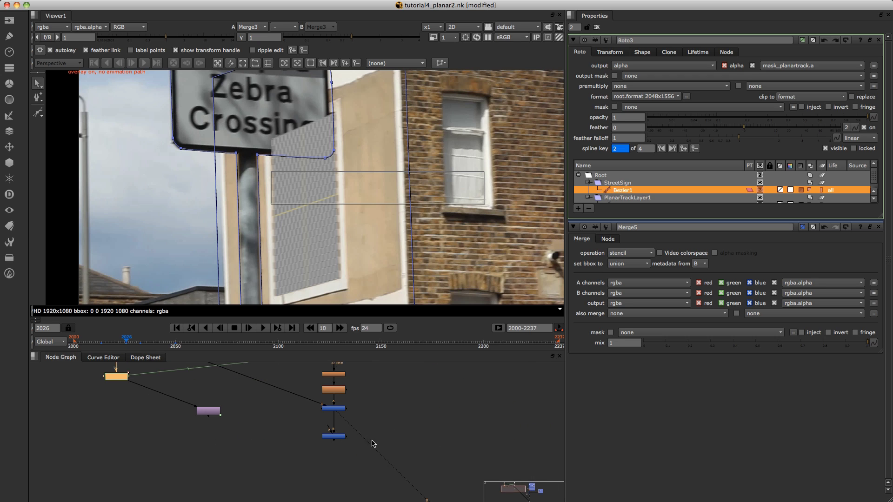
{"action": "scroll", "coordinate": [371, 443], "scroll_direction": "up", "scroll_amount": 3}
{"action": "left_click", "coordinate": [391, 426]}
{"action": "key", "text": "super+v"}
{"action": "left_click_drag", "start_coordinate": [391, 427], "coordinate": [423, 433]}
{"action": "double_click", "coordinate": [395, 436]}
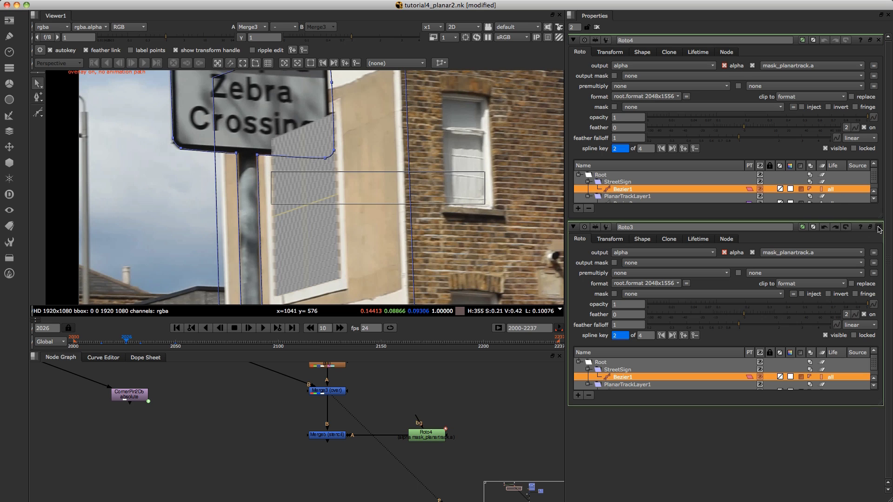
Step: Close the original Roto3 properties and collapse PlanarTrackLayer1 in the Roto4 shape list
{"action": "left_click", "coordinate": [878, 227]}
{"action": "left_click_drag", "start_coordinate": [882, 223], "coordinate": [846, 255]}
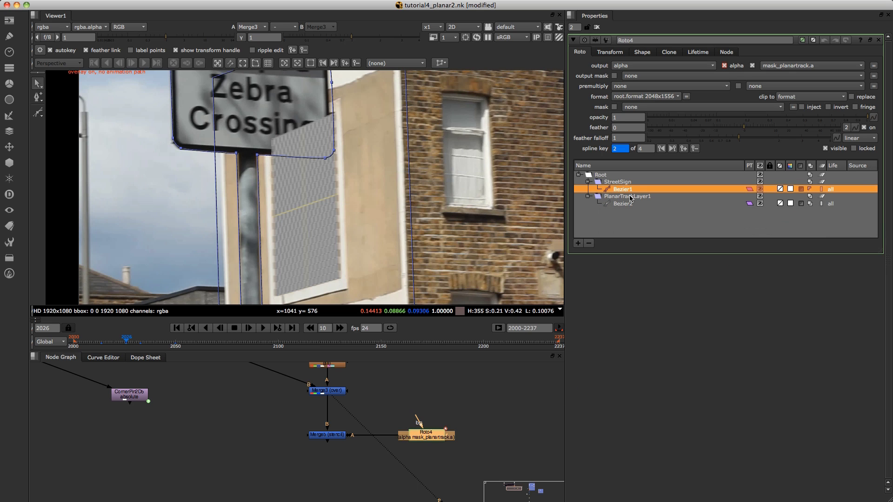
{"action": "left_click", "coordinate": [753, 196]}
{"action": "left_click", "coordinate": [588, 197]}
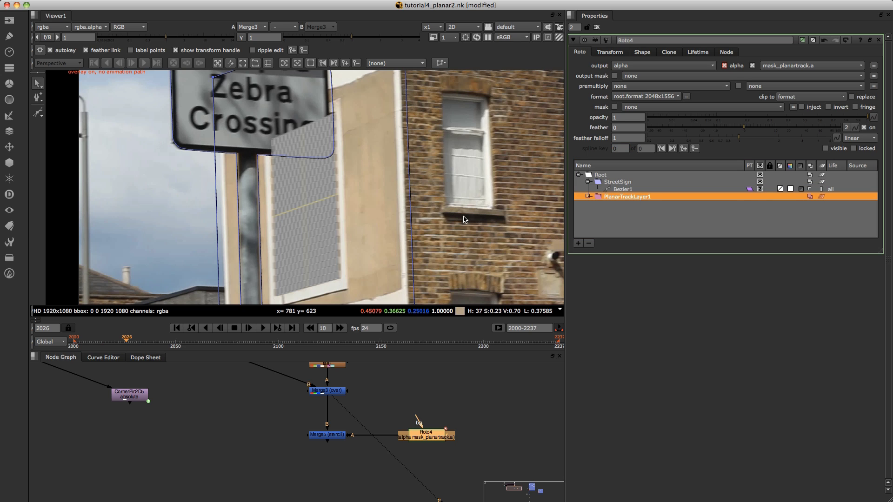
Step: Delete the Merge (over) above the stencil Merge and connect the stencil Merge's B input directly to VectorBlur2
{"action": "left_click", "coordinate": [330, 437]}
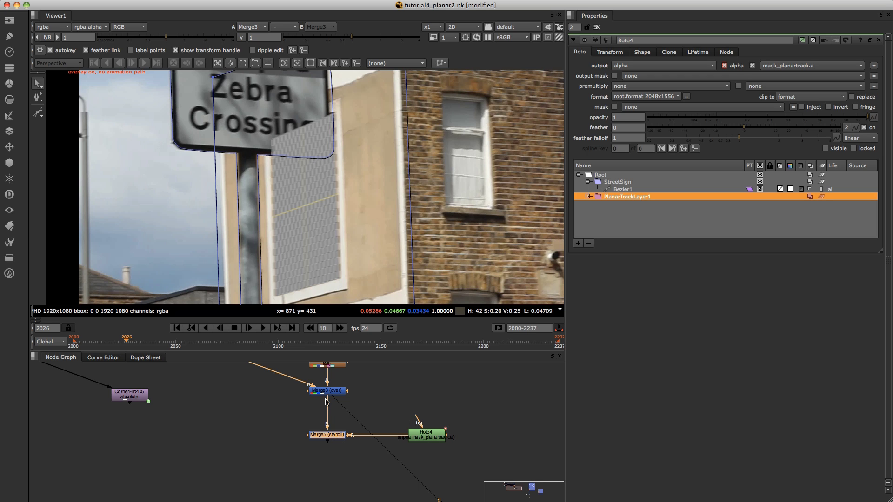
{"action": "key", "text": "1"}
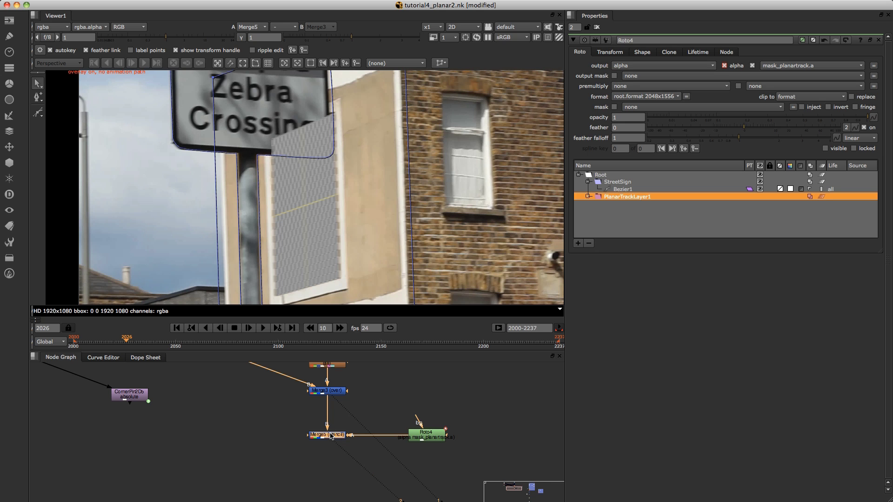
{"action": "scroll", "coordinate": [279, 418], "scroll_direction": "down", "scroll_amount": 3}
{"action": "scroll", "coordinate": [316, 436], "scroll_direction": "up", "scroll_amount": 3}
{"action": "left_click", "coordinate": [338, 423]}
{"action": "key", "text": "Delete"}
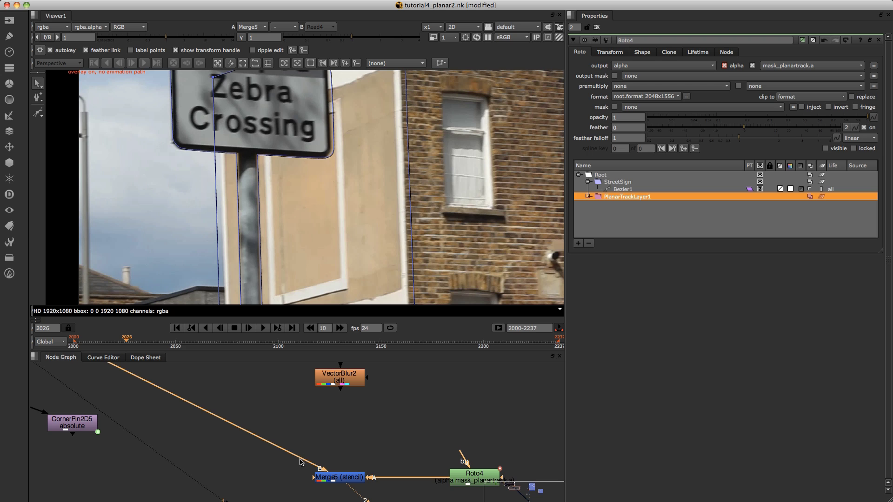
{"action": "left_click_drag", "start_coordinate": [320, 463], "coordinate": [329, 386]}
{"action": "scroll", "coordinate": [307, 432], "scroll_direction": "down", "scroll_amount": 3}
Step: View the stencil Merge's output and examine the checkerboard against the street sign shape
{"action": "left_click", "coordinate": [331, 417]}
{"action": "key", "text": "1"}
{"action": "middle_click_drag", "start_coordinate": [301, 453], "coordinate": [298, 413]}
{"action": "left_click", "coordinate": [330, 432]}
{"action": "key", "text": "1"}
{"action": "scroll", "coordinate": [289, 413], "scroll_direction": "down", "scroll_amount": 2}
{"action": "mouse_move", "coordinate": [330, 438]}
{"action": "middle_mouse_down"}
{"action": "mouse_move", "coordinate": [324, 421]}
{"action": "mouse_move", "coordinate": [336, 440]}
{"action": "middle_mouse_up"}
{"action": "scroll", "coordinate": [341, 418], "scroll_direction": "up", "scroll_amount": 3}
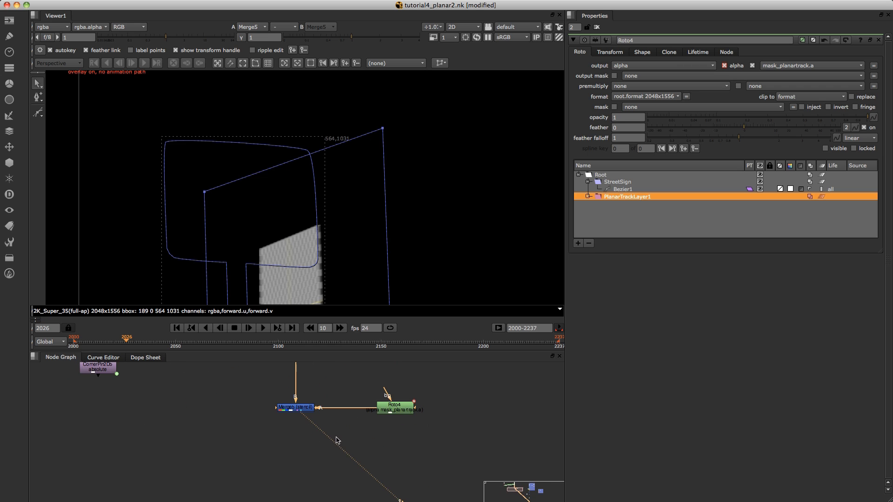
Step: Set the blending mode of Roto4's Bezier1 to over and view the stencil Merge
{"action": "left_click", "coordinate": [402, 413]}
{"action": "key", "text": "1"}
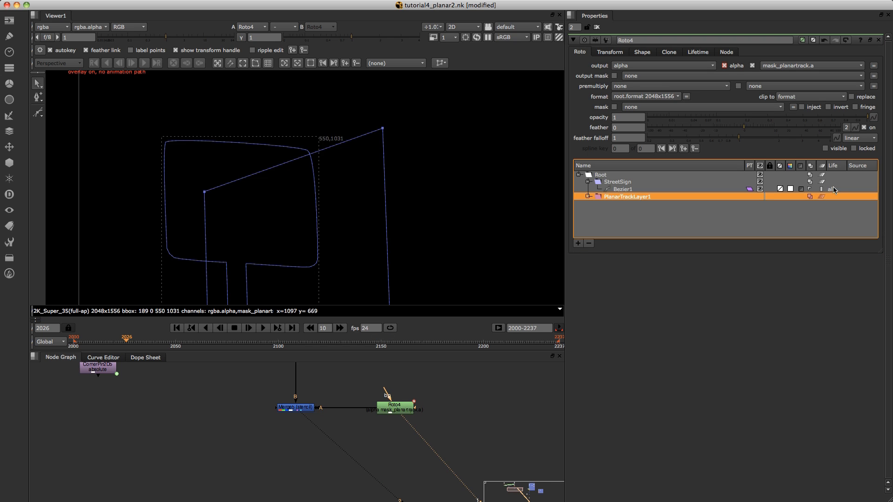
{"action": "left_click", "coordinate": [815, 190]}
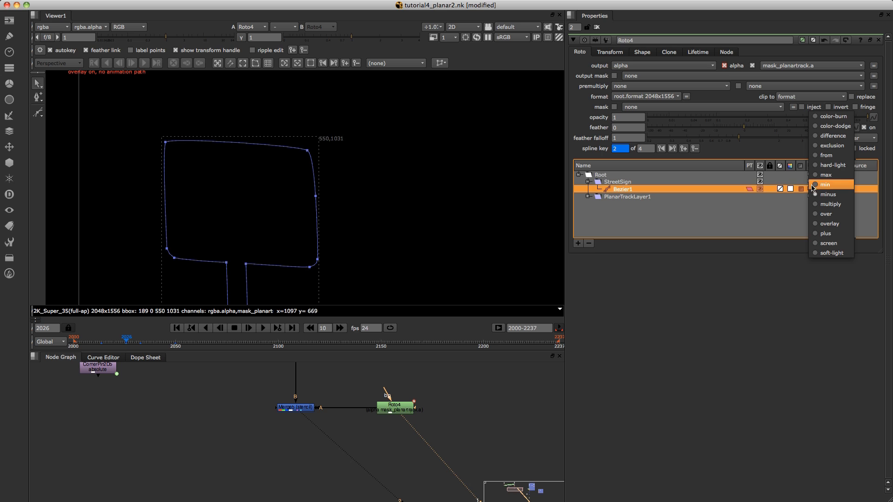
{"action": "left_click", "coordinate": [824, 216]}
{"action": "left_click", "coordinate": [298, 408]}
{"action": "key", "text": "1"}
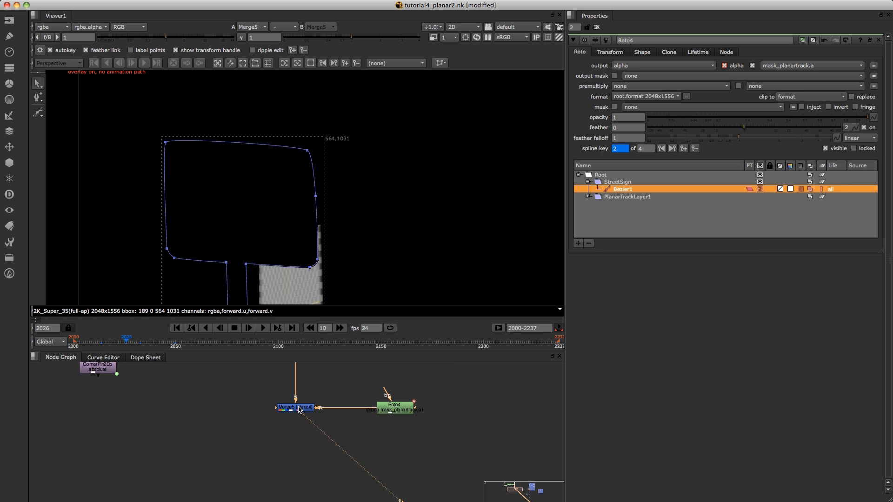
Step: Examine the alpha of Roto4 and compare it with the stencilled checkerboard
{"action": "left_click", "coordinate": [399, 406]}
{"action": "key", "text": "1"}
{"action": "key", "text": "a"}
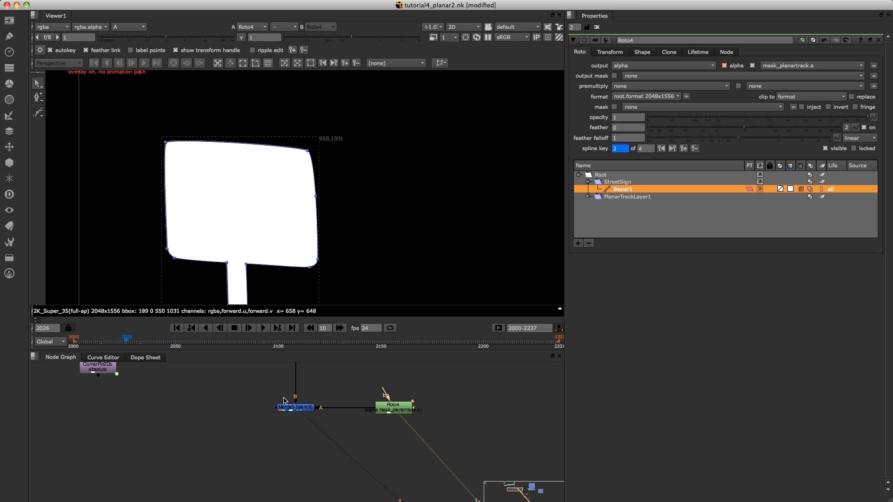
{"action": "left_click", "coordinate": [296, 408]}
{"action": "key", "text": "1"}
{"action": "middle_click_drag", "start_coordinate": [312, 263], "coordinate": [328, 201]}
{"action": "scroll", "coordinate": [241, 411], "scroll_direction": "down", "scroll_amount": 3}
{"action": "middle_click_drag", "start_coordinate": [241, 410], "coordinate": [258, 448]}
{"action": "key", "text": "a"}
{"action": "scroll", "coordinate": [240, 404], "scroll_direction": "down", "scroll_amount": 3}
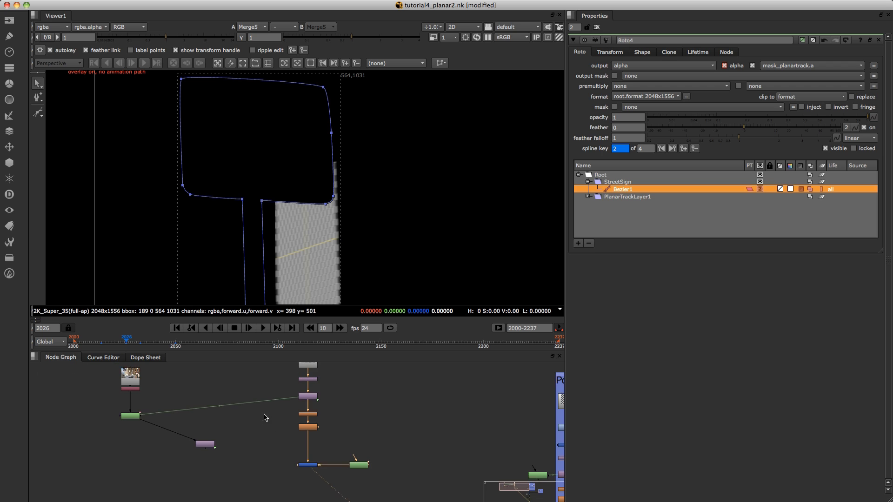
Step: Add a Merge (over) node below the stencil Merge and connect it to the stencil output
{"action": "middle_click_drag", "start_coordinate": [302, 498], "coordinate": [299, 422]}
{"action": "left_click", "coordinate": [306, 421]}
{"action": "key", "text": "m"}
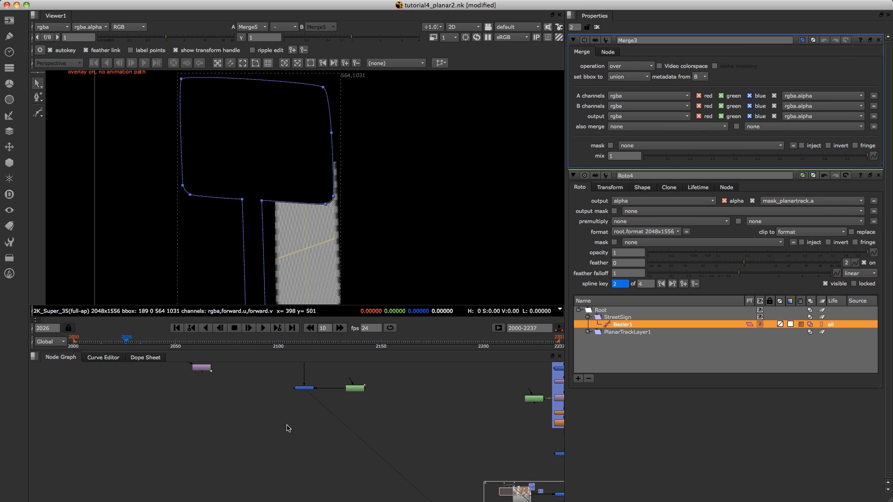
{"action": "scroll", "coordinate": [288, 425], "scroll_direction": "up", "scroll_amount": 3}
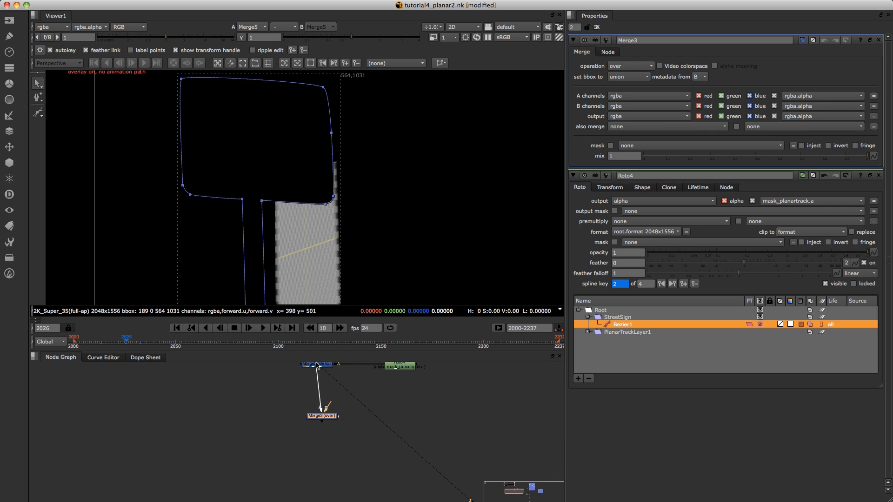
{"action": "scroll", "coordinate": [293, 403], "scroll_direction": "down", "scroll_amount": 2}
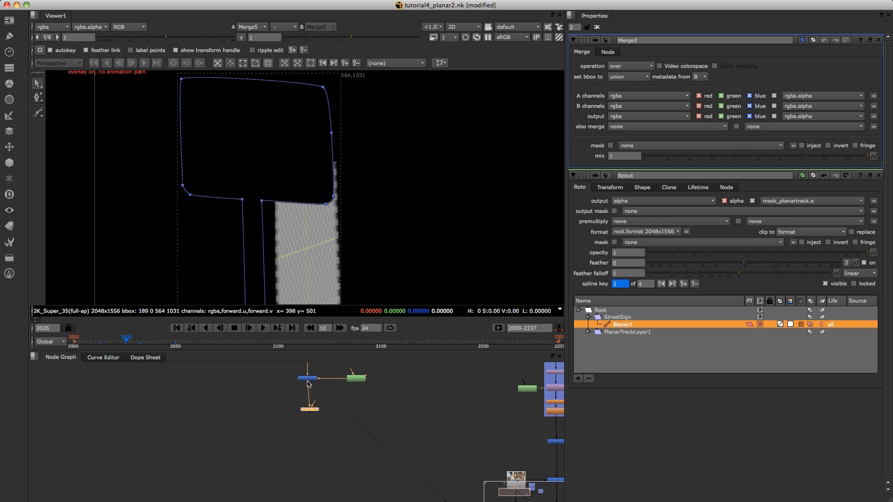
{"action": "left_click_drag", "start_coordinate": [307, 411], "coordinate": [305, 411]}
Step: Move the footage Read node beside the new Merge, connect it as the Merge's background, and view the composite
{"action": "scroll", "coordinate": [250, 390], "scroll_direction": "down", "scroll_amount": 2}
{"action": "middle_click_drag", "start_coordinate": [250, 390], "coordinate": [275, 444]}
{"action": "left_click", "coordinate": [190, 374]}
{"action": "left_click_drag", "start_coordinate": [209, 365], "coordinate": [177, 392]}
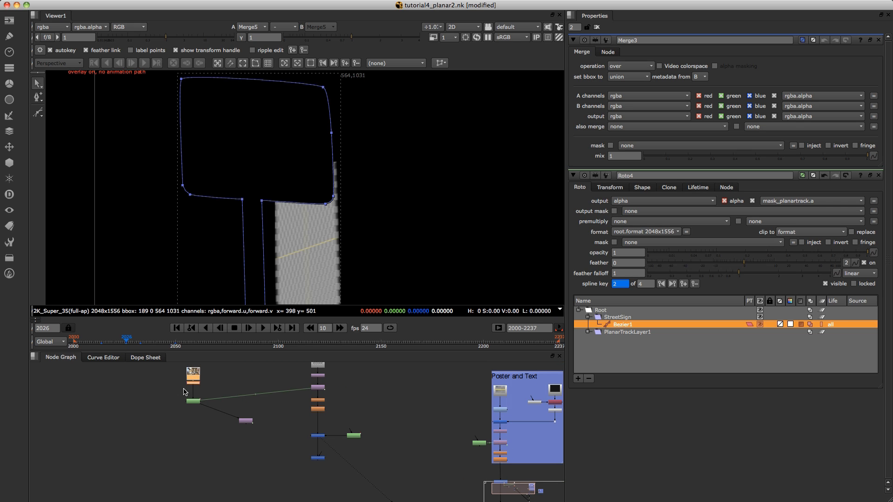
{"action": "scroll", "coordinate": [279, 439], "scroll_direction": "up", "scroll_amount": 4}
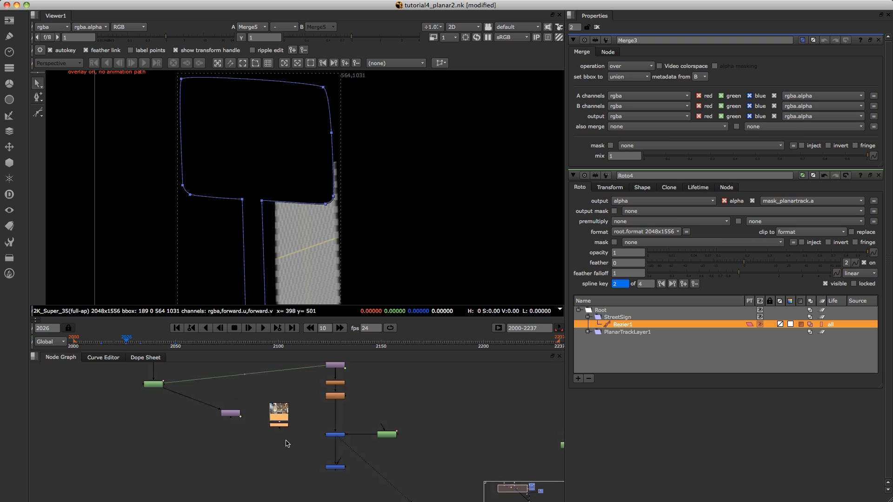
{"action": "left_click_drag", "start_coordinate": [368, 472], "coordinate": [284, 417]}
{"action": "left_click", "coordinate": [363, 480]}
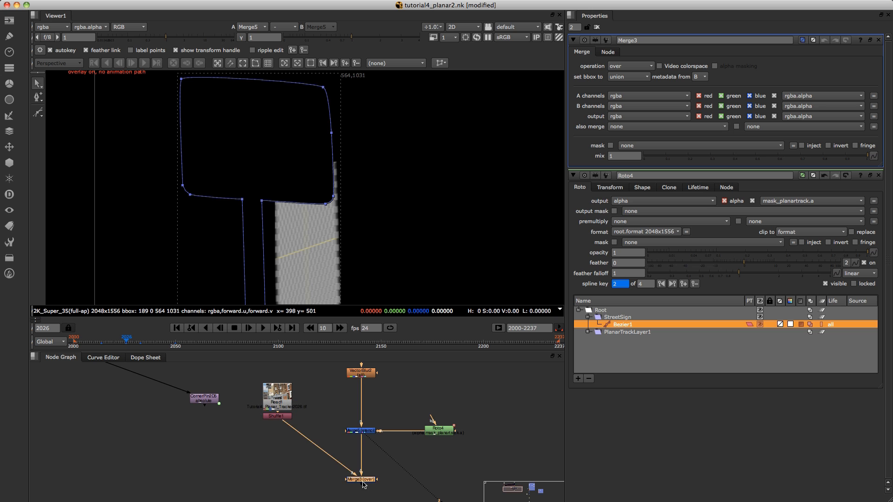
{"action": "key", "text": "1"}
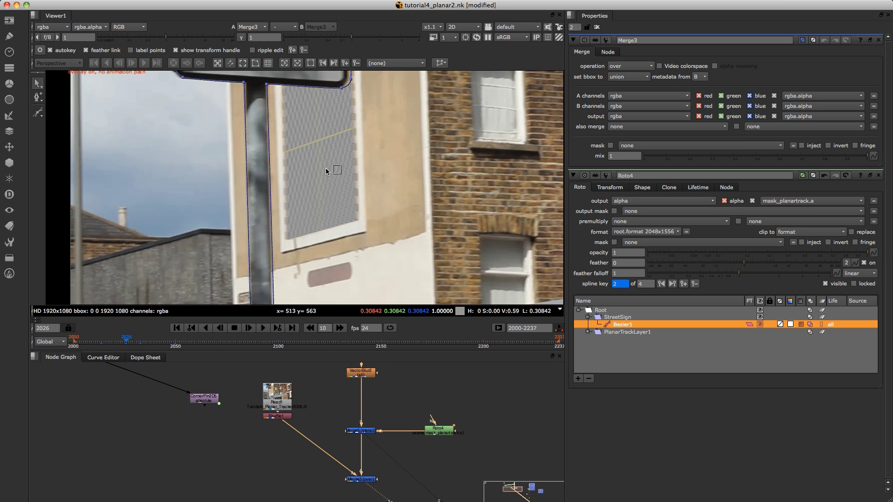
Step: At frame 2031, nudge the Bezier1 points along the sign's lower edge beside the post, and check the matte at frame 2036
{"action": "scroll", "coordinate": [312, 196], "scroll_direction": "down", "scroll_amount": 2}
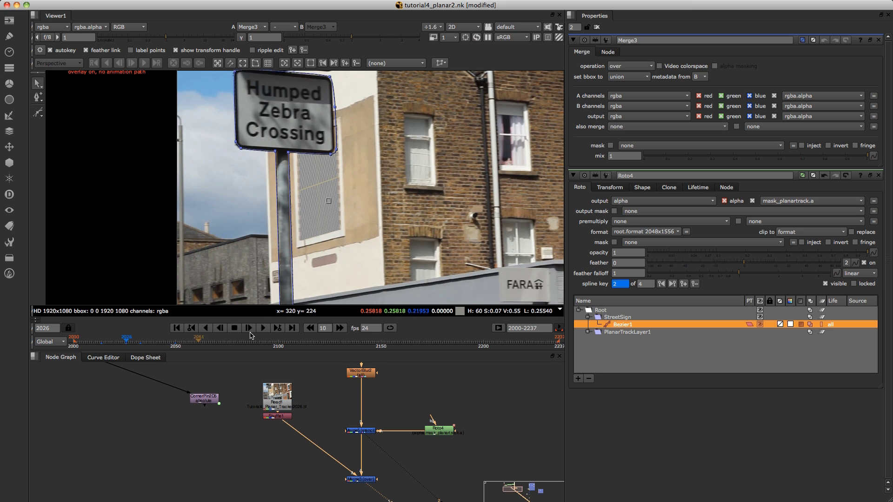
{"action": "left_click", "coordinate": [138, 344]}
{"action": "mouse_move", "coordinate": [138, 346]}
{"action": "left_mouse_down"}
{"action": "mouse_move", "coordinate": [146, 346]}
{"action": "mouse_move", "coordinate": [138, 346]}
{"action": "left_mouse_up"}
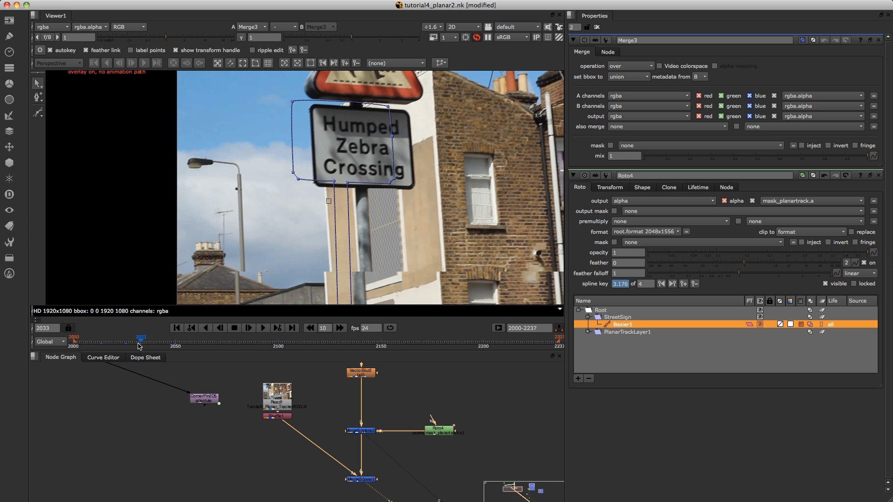
{"action": "key", "text": "Left"}
{"action": "key", "text": "Left"}
{"action": "scroll", "coordinate": [367, 184], "scroll_direction": "up", "scroll_amount": 4}
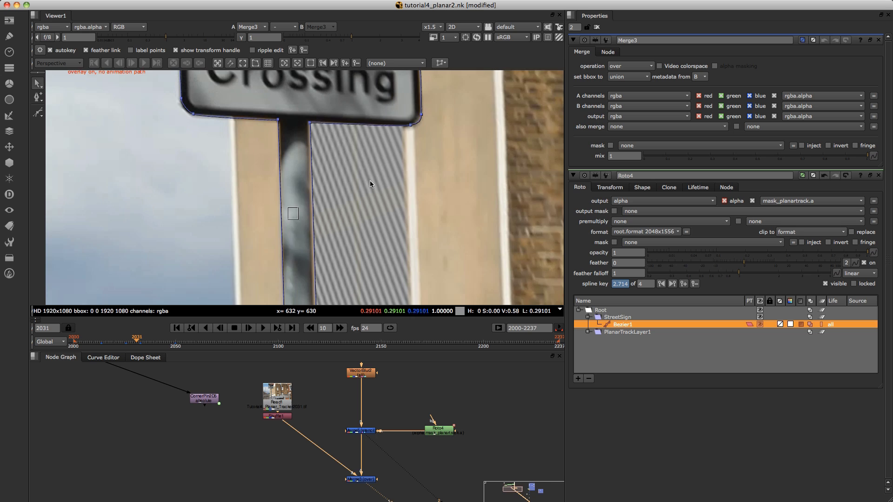
{"action": "middle_click_drag", "start_coordinate": [370, 181], "coordinate": [363, 234]}
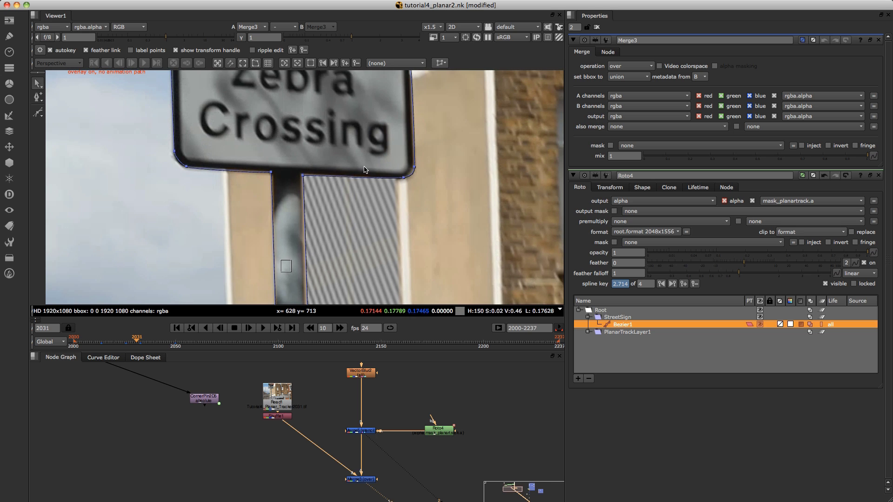
{"action": "left_click_drag", "start_coordinate": [403, 178], "coordinate": [402, 181]}
{"action": "left_click_drag", "start_coordinate": [303, 177], "coordinate": [304, 179]}
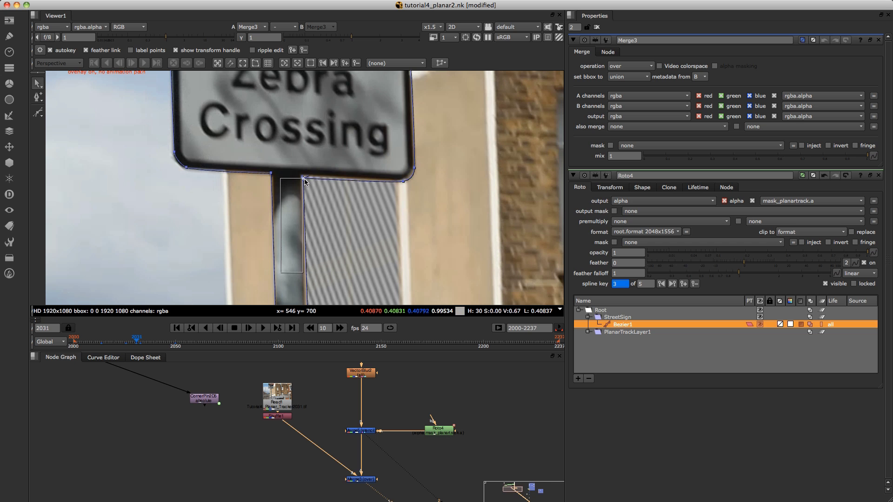
{"action": "scroll", "coordinate": [344, 252], "scroll_direction": "down", "scroll_amount": 2}
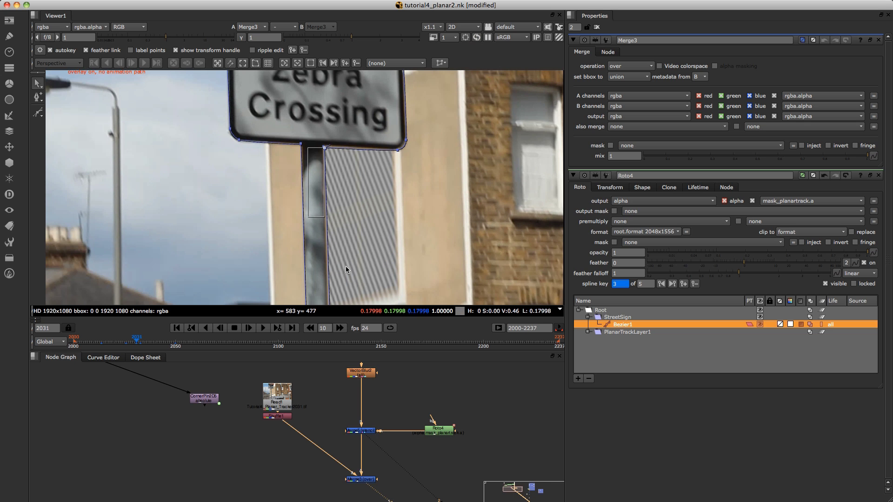
{"action": "left_click_drag", "start_coordinate": [148, 347], "coordinate": [146, 341]}
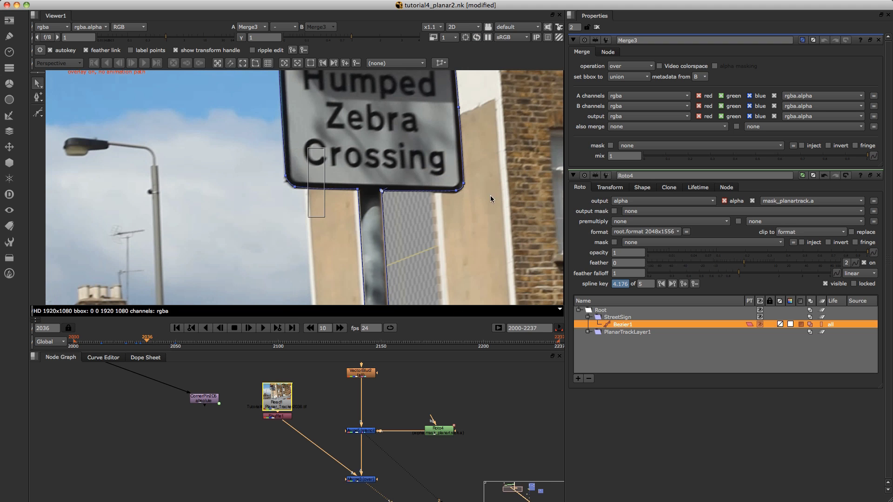
Step: Move the CheckerBoard node up to leave more room above the nodes beneath it
{"action": "middle_click_drag", "start_coordinate": [416, 365], "coordinate": [393, 442]}
{"action": "middle_click_drag", "start_coordinate": [380, 402], "coordinate": [390, 467]}
{"action": "middle_click_drag", "start_coordinate": [363, 431], "coordinate": [341, 404]}
{"action": "scroll", "coordinate": [339, 368], "scroll_direction": "up", "scroll_amount": 2}
{"action": "left_click_drag", "start_coordinate": [339, 405], "coordinate": [342, 385]}
{"action": "scroll", "coordinate": [353, 395], "scroll_direction": "down", "scroll_amount": 2}
Step: Copy the Constant, Text, Copy and Premult nodes from the Poster and Text backdrop and paste them beside the CheckerBoard node
{"action": "scroll", "coordinate": [349, 400], "scroll_direction": "down", "scroll_amount": 1}
{"action": "scroll", "coordinate": [405, 423], "scroll_direction": "down", "scroll_amount": 4}
{"action": "middle_click_drag", "start_coordinate": [406, 425], "coordinate": [200, 400]}
{"action": "middle_click_drag", "start_coordinate": [422, 396], "coordinate": [341, 399]}
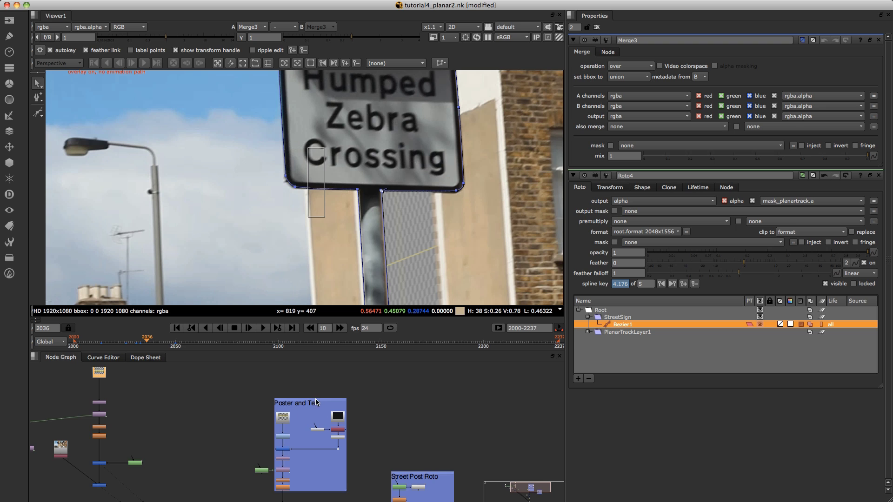
{"action": "scroll", "coordinate": [307, 426], "scroll_direction": "up", "scroll_amount": 3}
{"action": "left_click_drag", "start_coordinate": [322, 395], "coordinate": [417, 474]}
{"action": "middle_click_drag", "start_coordinate": [241, 377], "coordinate": [352, 465]}
{"action": "middle_click_drag", "start_coordinate": [166, 413], "coordinate": [331, 450]}
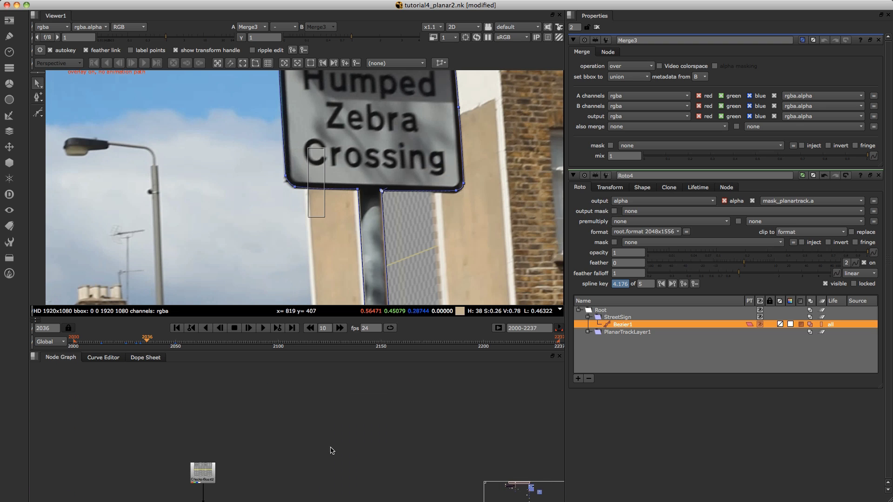
{"action": "middle_click_drag", "start_coordinate": [246, 472], "coordinate": [292, 416]}
{"action": "key", "text": "super+v"}
{"action": "scroll", "coordinate": [312, 441], "scroll_direction": "up", "scroll_amount": 2}
{"action": "left_click_drag", "start_coordinate": [398, 400], "coordinate": [360, 424]}
Step: Merge the pasted text over the checkerboard with a Merge (over) node placed between the CheckerBoard and the first CornerPin2D
{"action": "middle_click_drag", "start_coordinate": [323, 446], "coordinate": [329, 417]}
{"action": "left_click", "coordinate": [328, 437]}
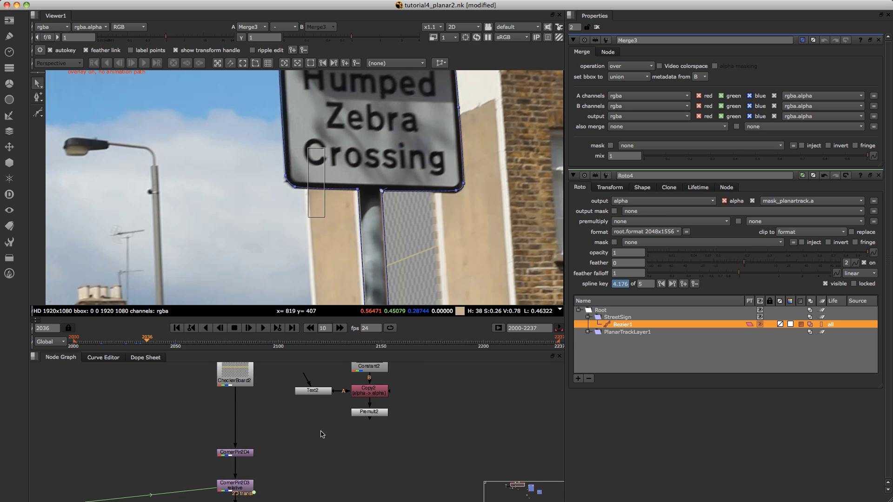
{"action": "key", "text": "m"}
{"action": "left_click_drag", "start_coordinate": [333, 442], "coordinate": [367, 412]}
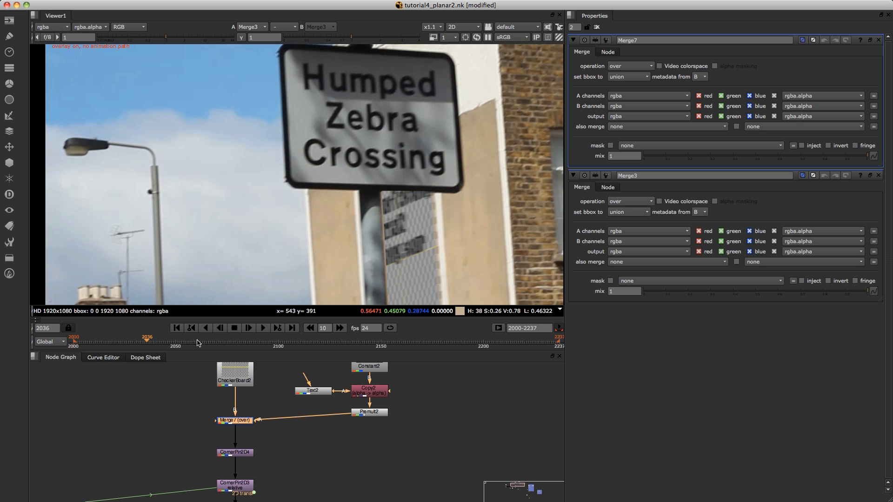
Step: Examine how the text on the tracked checkerboard sits behind the sign and post, including at frame 2040
{"action": "left_click", "coordinate": [169, 343]}
{"action": "mouse_move", "coordinate": [169, 342]}
{"action": "left_mouse_down"}
{"action": "mouse_move", "coordinate": [177, 341]}
{"action": "mouse_move", "coordinate": [156, 343]}
{"action": "left_mouse_up"}
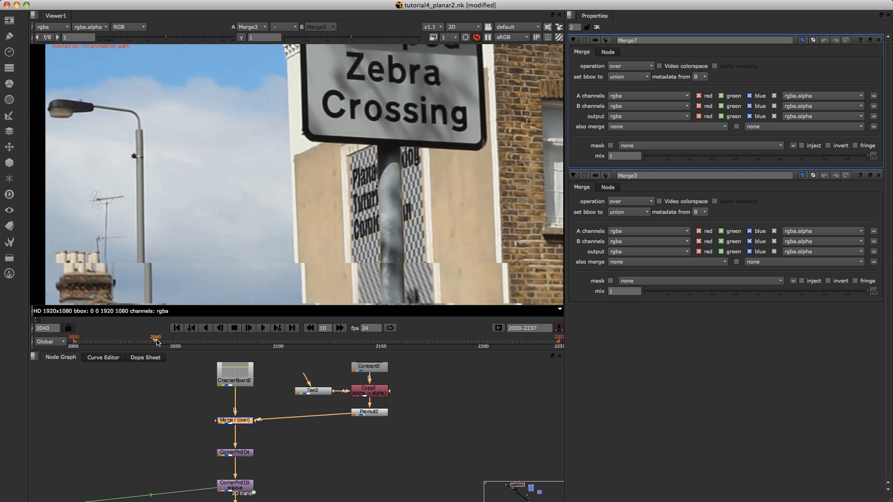
{"action": "scroll", "coordinate": [281, 225], "scroll_direction": "down", "scroll_amount": 3}
{"action": "scroll", "coordinate": [275, 224], "scroll_direction": "up", "scroll_amount": 3}
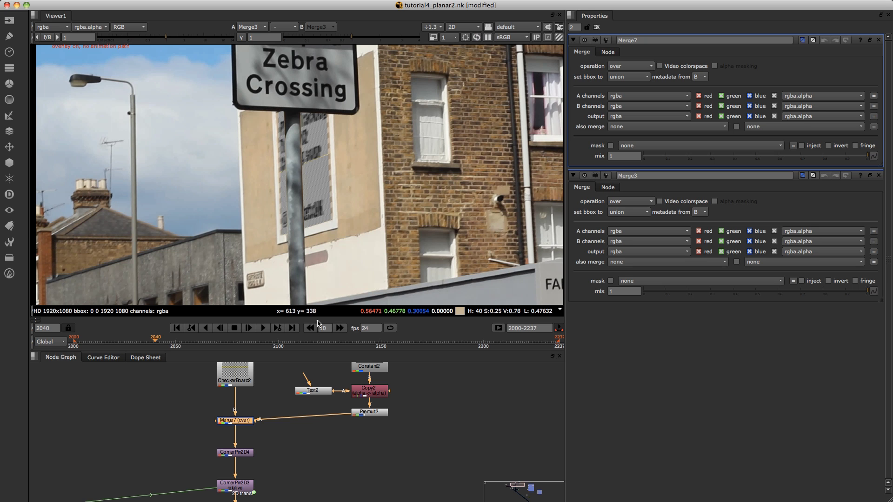
{"action": "left_click", "coordinate": [144, 342]}
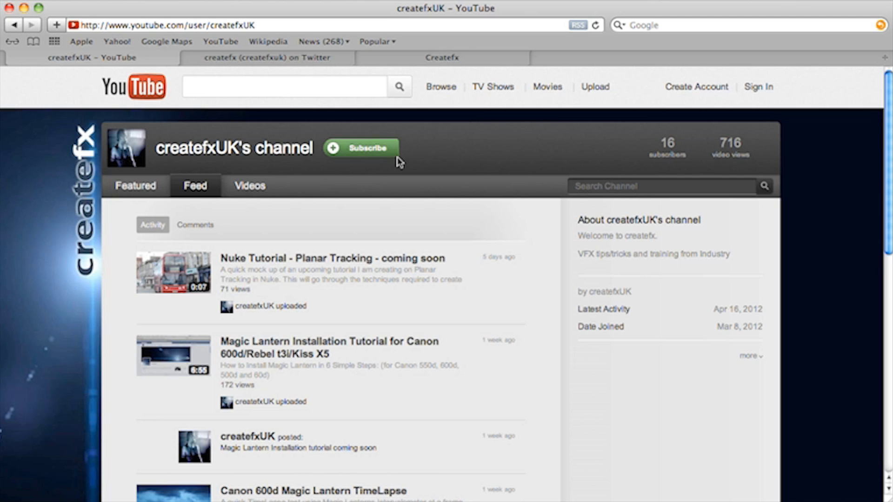
Step: View the createfx Twitter profile and the Createfx Facebook page in the browser
{"action": "left_click", "coordinate": [292, 61]}
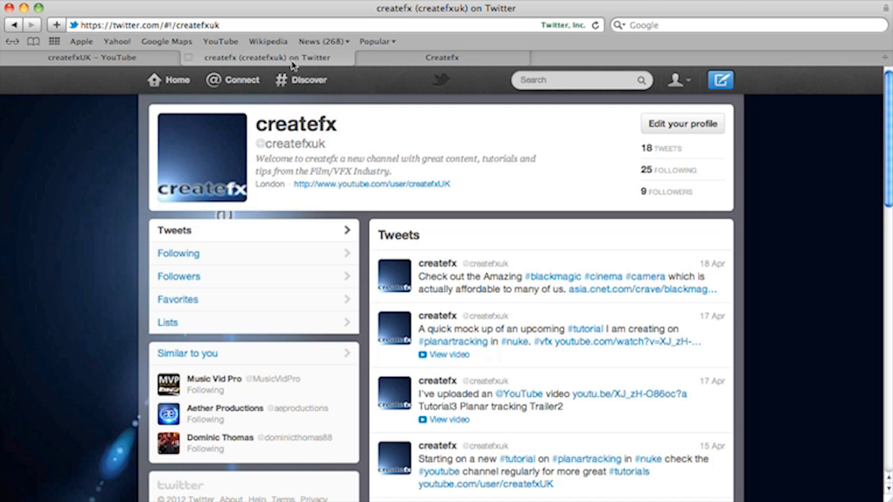
{"action": "left_click", "coordinate": [411, 63]}
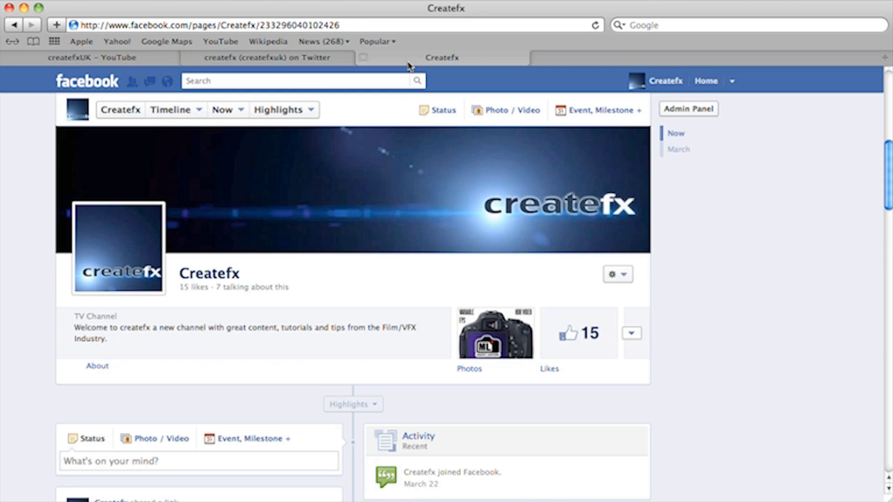